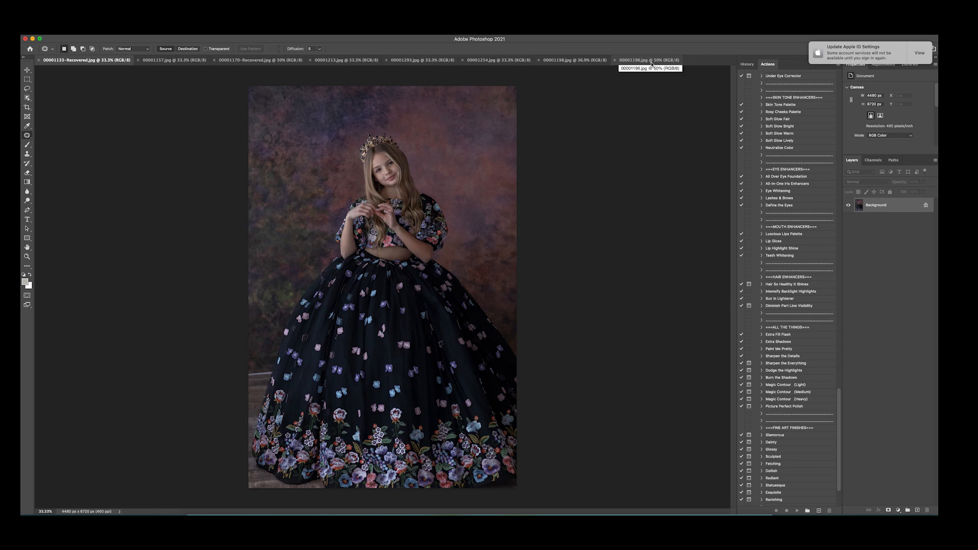
- Review the open portraits one after another, ending on 00001133-Recovered.jpg, to see what retouching the backdrops and hair need
click(624, 62)
click(569, 61)
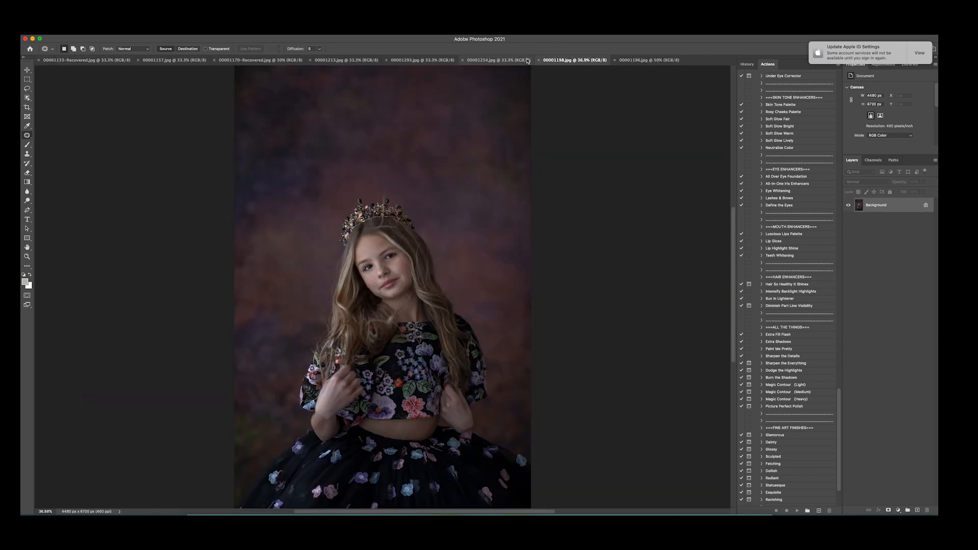
click(509, 60)
click(427, 61)
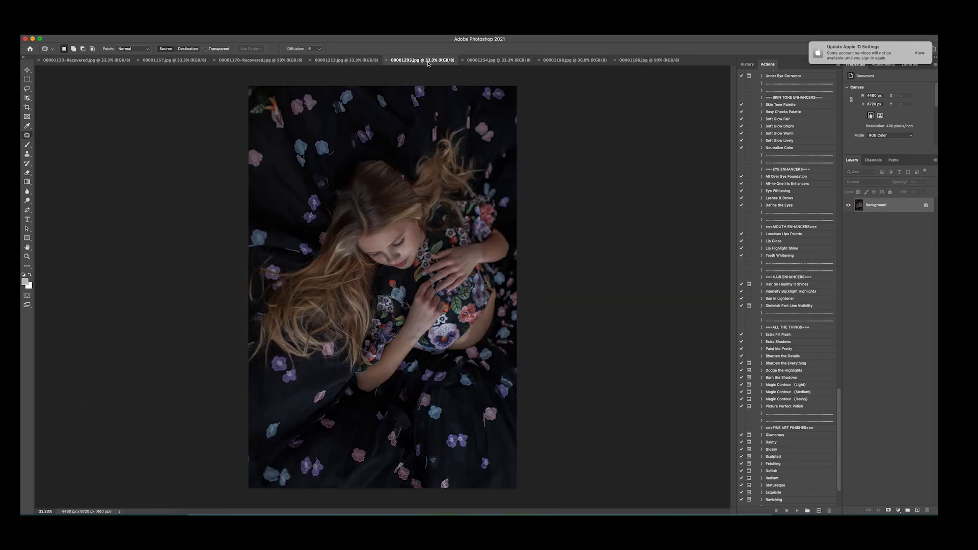
click(346, 60)
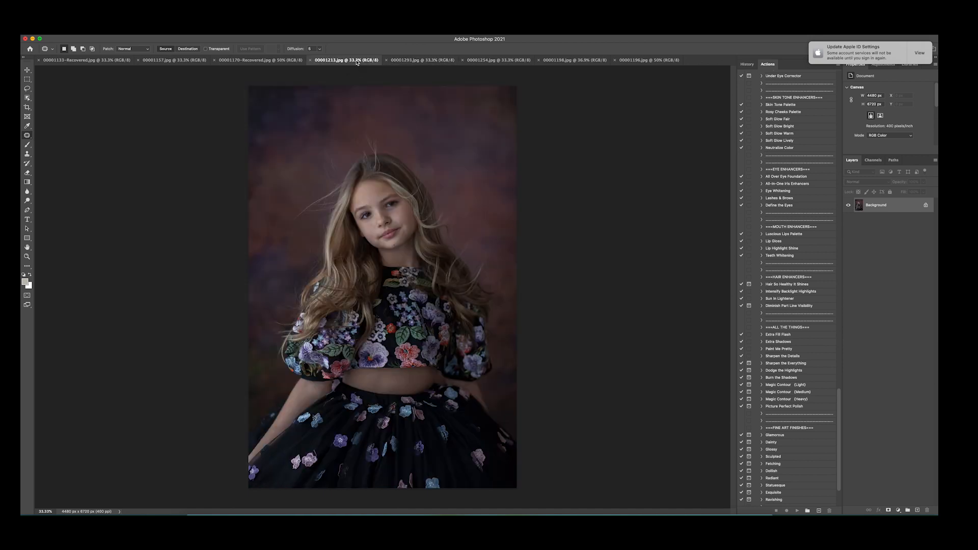
click(272, 62)
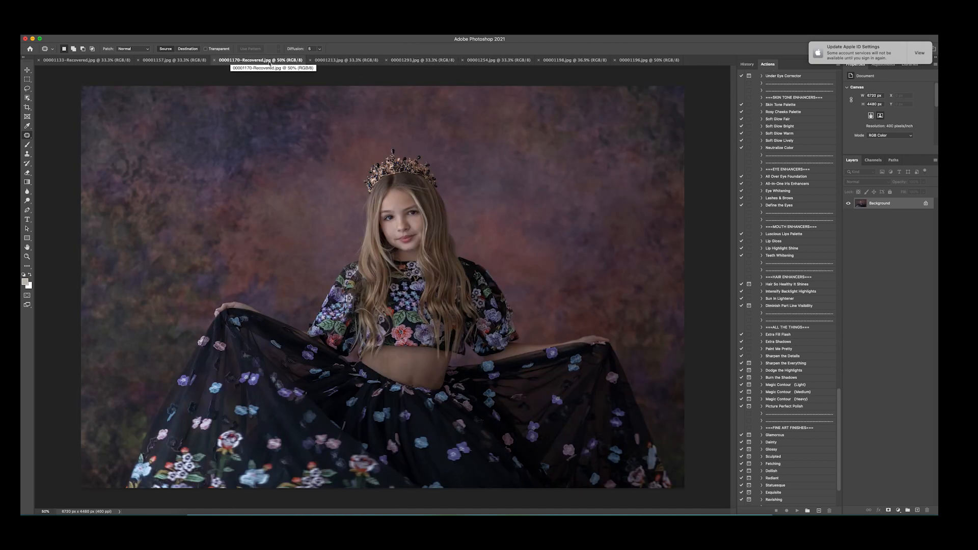
click(184, 61)
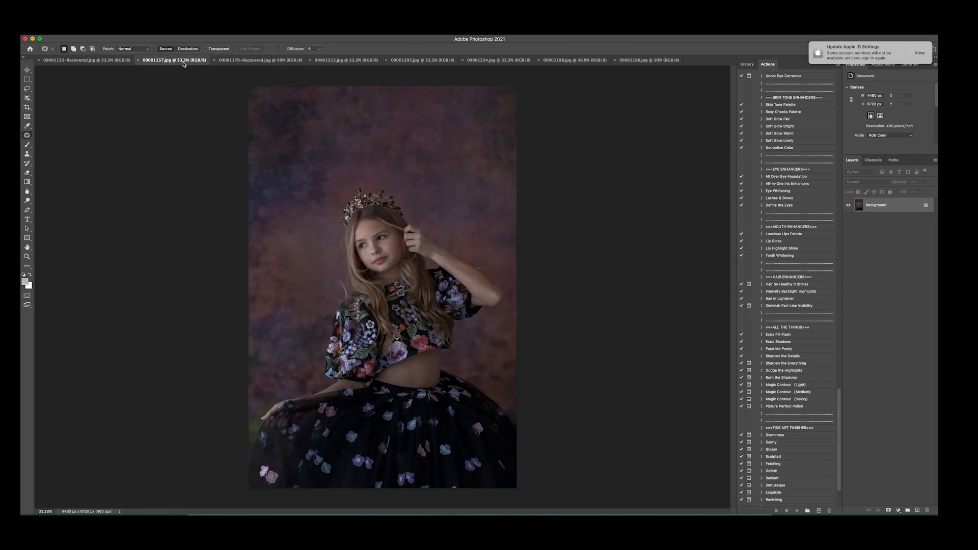
click(103, 61)
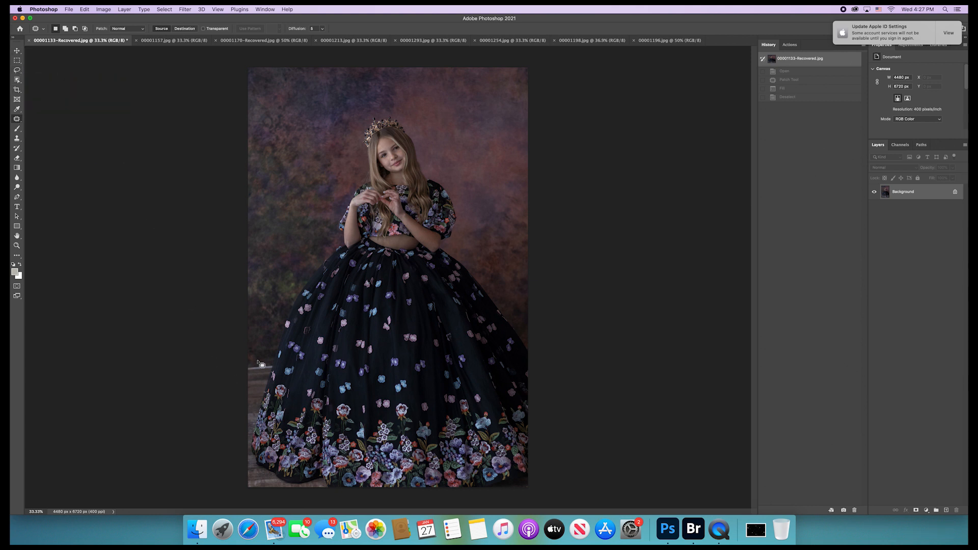
- Outline the backdrop's floor edge beside the skirt with the Patch tool, replace it with a Content-Aware fill, and deselect
mouse_move(258, 365)
mouse_down()
mouse_move(248, 369)
mouse_move(274, 363)
mouse_up()
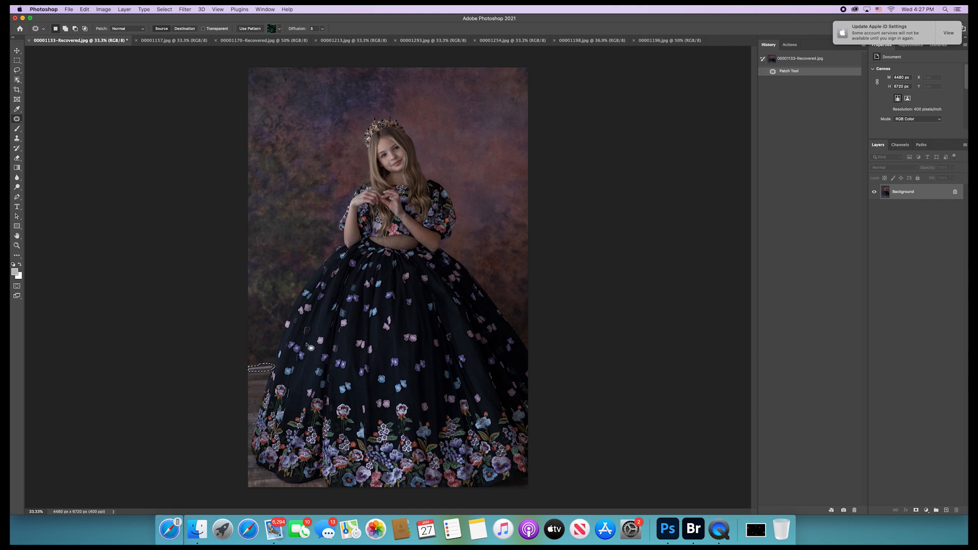
key(shift+BackSpace)
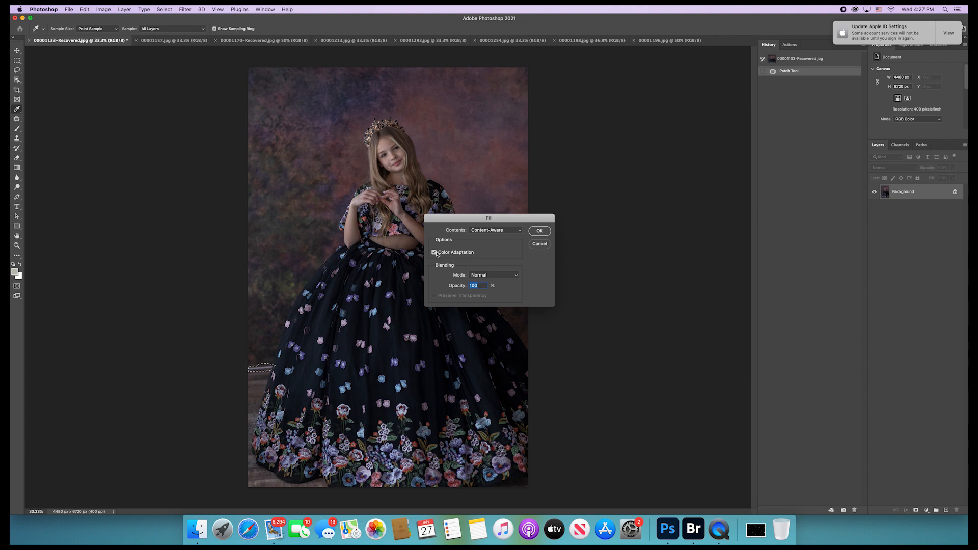
click(540, 231)
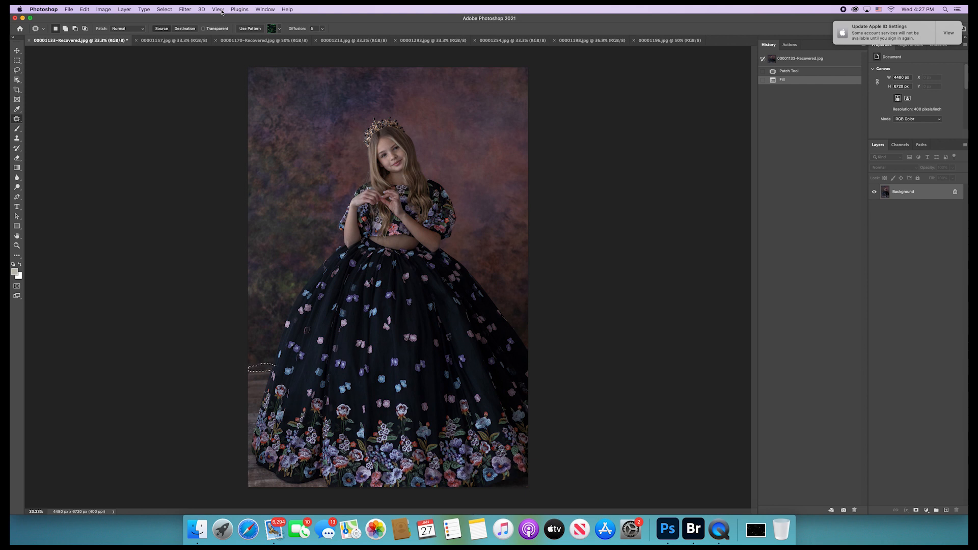
click(185, 9)
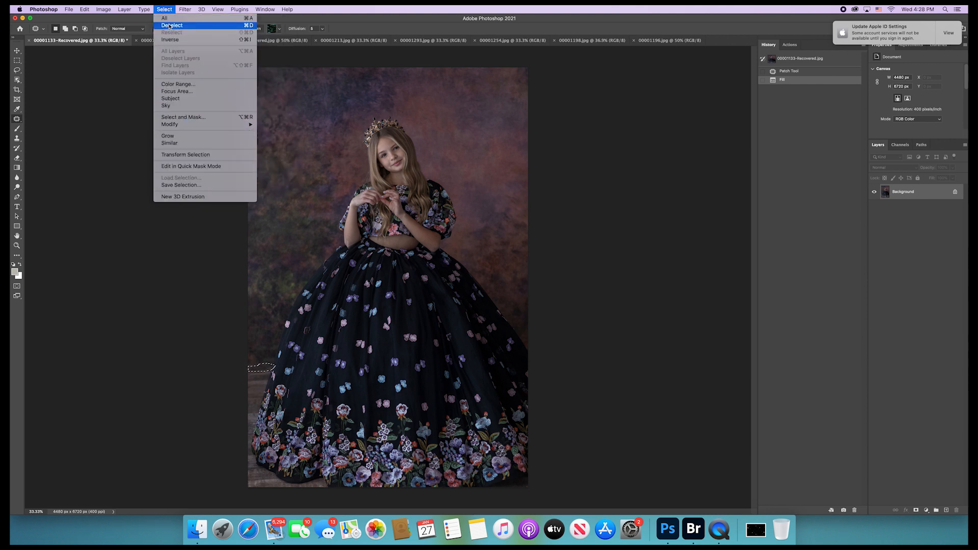
key(super+d)
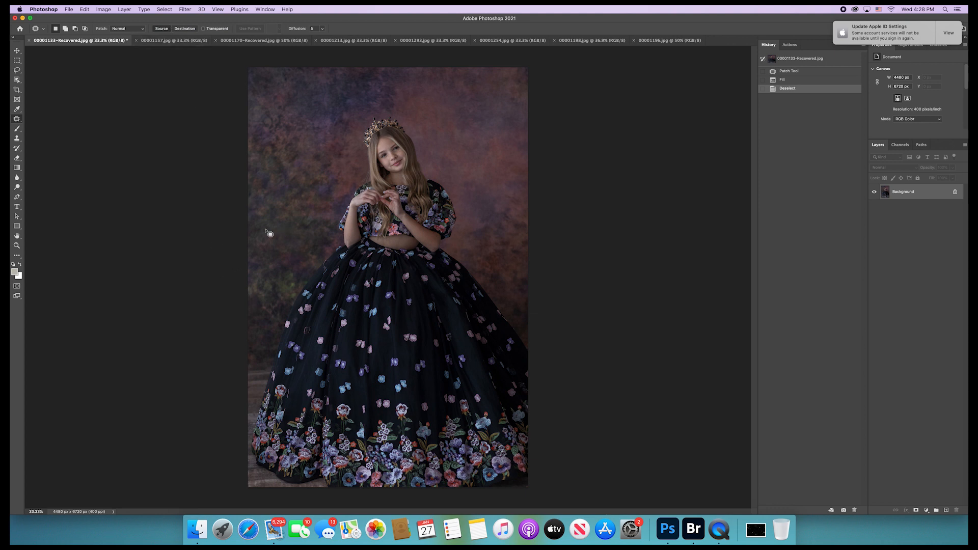
key(super+equal)
key(super+equal)
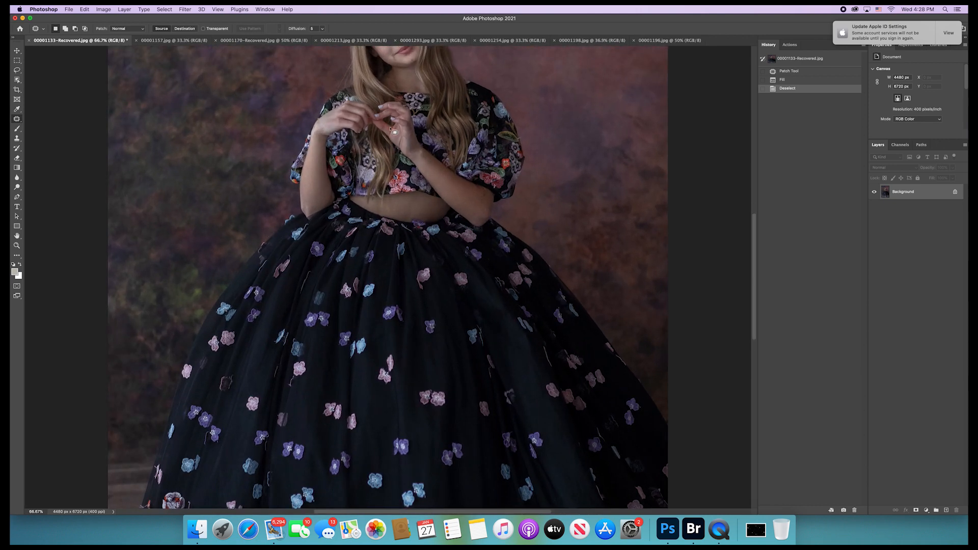
scroll(459, 219, up, 5)
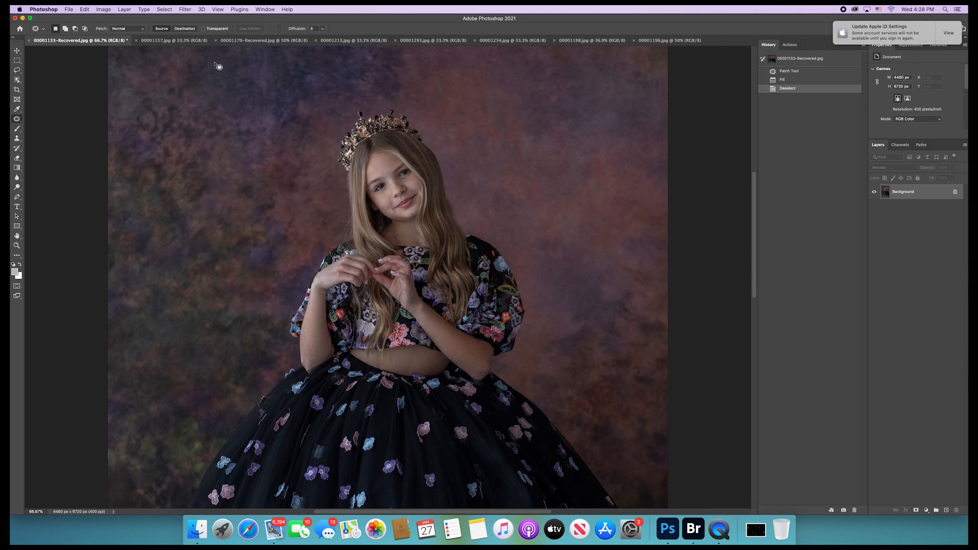
key(super+0)
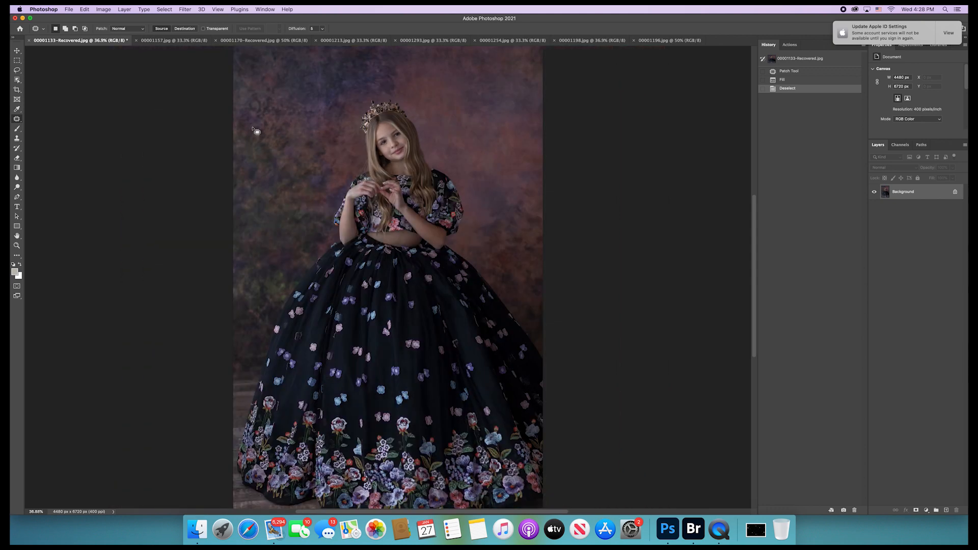
- In 00001157.jpg, remove the stray hairs from the backdrop beside the girl's long hair and shoulder with the Spot Healing Brush
click(163, 41)
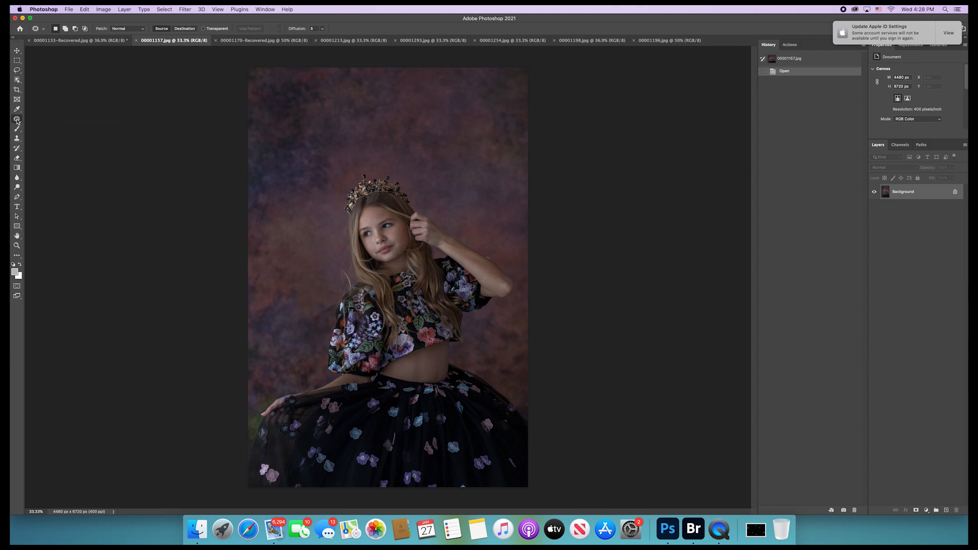
drag(17, 122, 35, 118)
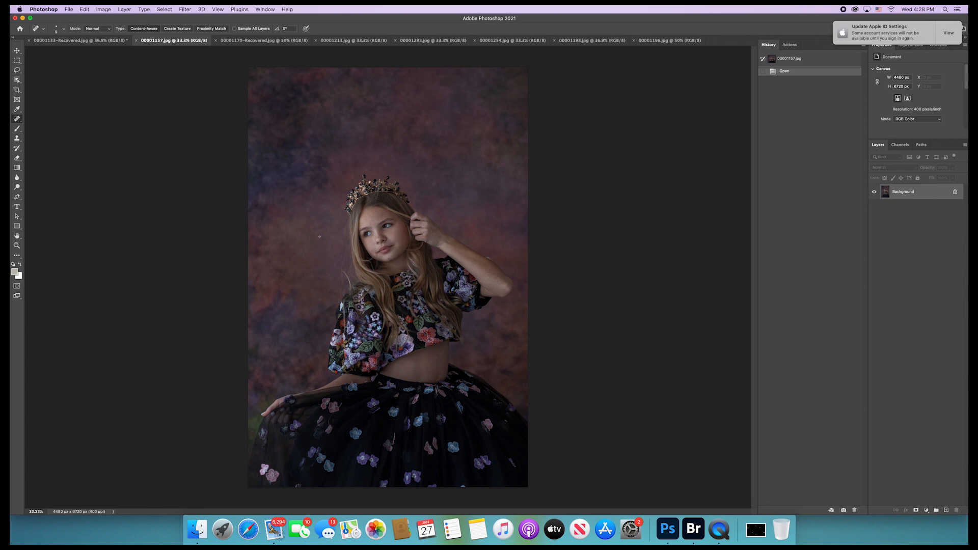
key(super+equal)
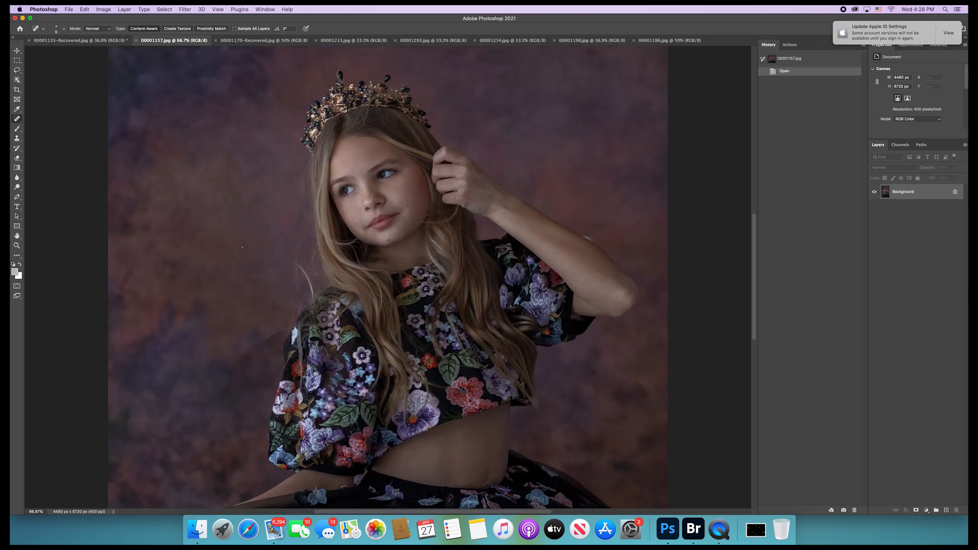
key(bracketright)
key(bracketright)
key(bracketright)
key(bracketleft)
scroll(298, 266, right, 3)
mouse_move(268, 261)
mouse_down()
mouse_move(286, 300)
mouse_move(279, 279)
mouse_move(289, 281)
mouse_move(272, 254)
mouse_move(278, 231)
mouse_move(243, 243)
mouse_move(269, 250)
mouse_move(243, 272)
mouse_up()
key(bracketleft)
key(bracketleft)
mouse_move(248, 239)
mouse_down()
mouse_move(242, 248)
mouse_move(271, 272)
mouse_move(238, 277)
mouse_move(263, 261)
mouse_move(239, 273)
mouse_move(249, 312)
mouse_move(252, 300)
mouse_up()
drag(249, 304, 269, 304)
drag(272, 269, 263, 260)
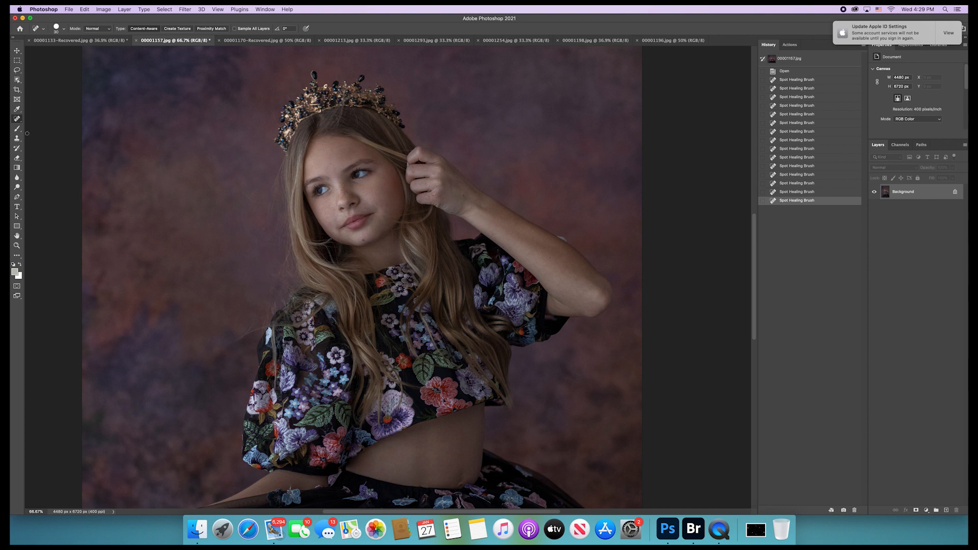
- Patch the backdrop beside the hair and just above the sleeve with clean nearby texture, deselecting after each patch
right_click(19, 120)
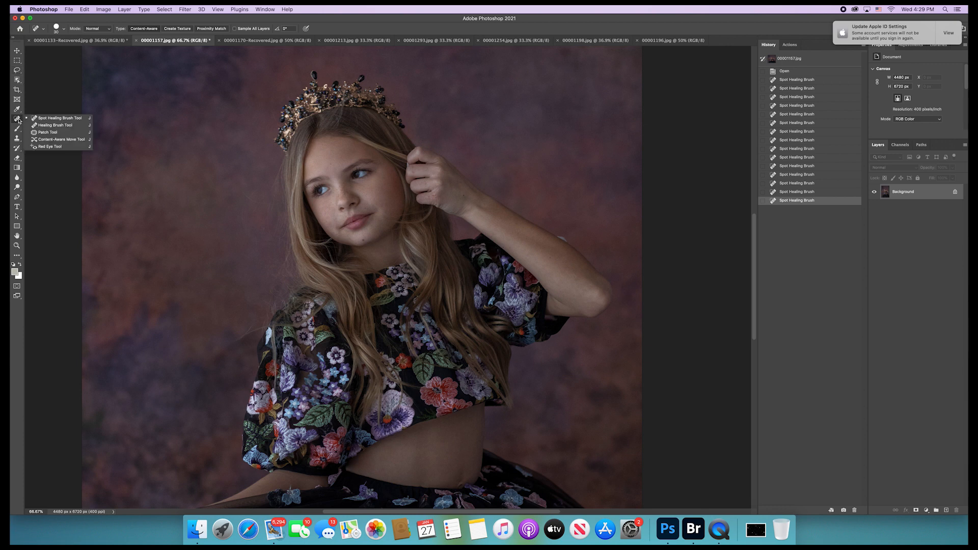
mouse_move(250, 279)
mouse_down()
mouse_move(260, 303)
mouse_move(280, 303)
mouse_move(281, 259)
mouse_move(263, 247)
mouse_move(225, 269)
mouse_up()
click(164, 9)
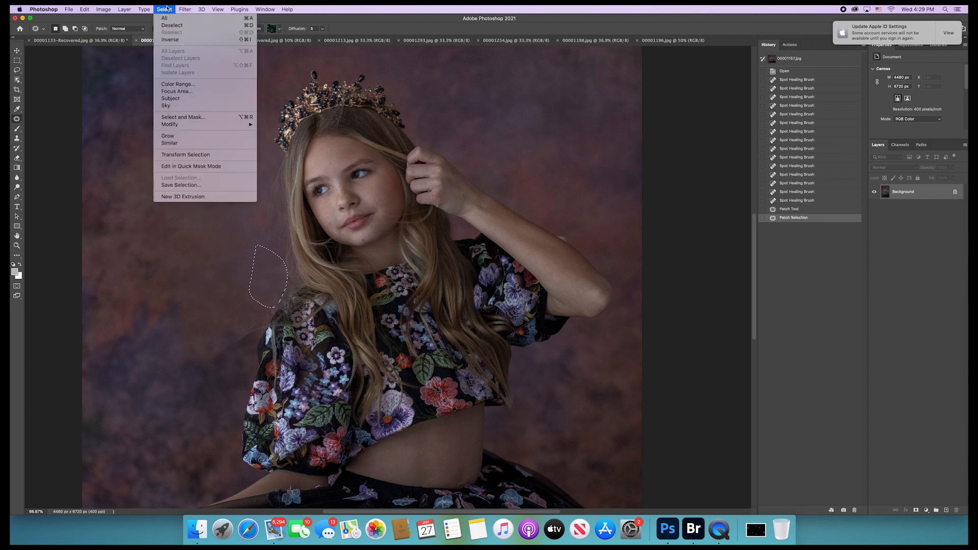
click(171, 26)
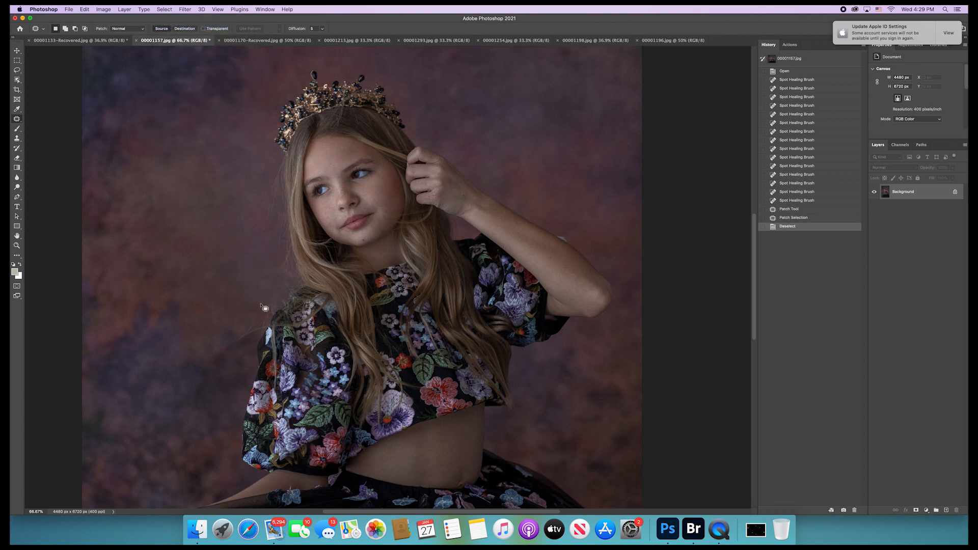
mouse_move(238, 305)
mouse_down()
mouse_move(269, 312)
mouse_move(257, 293)
mouse_move(260, 309)
mouse_move(229, 283)
mouse_up()
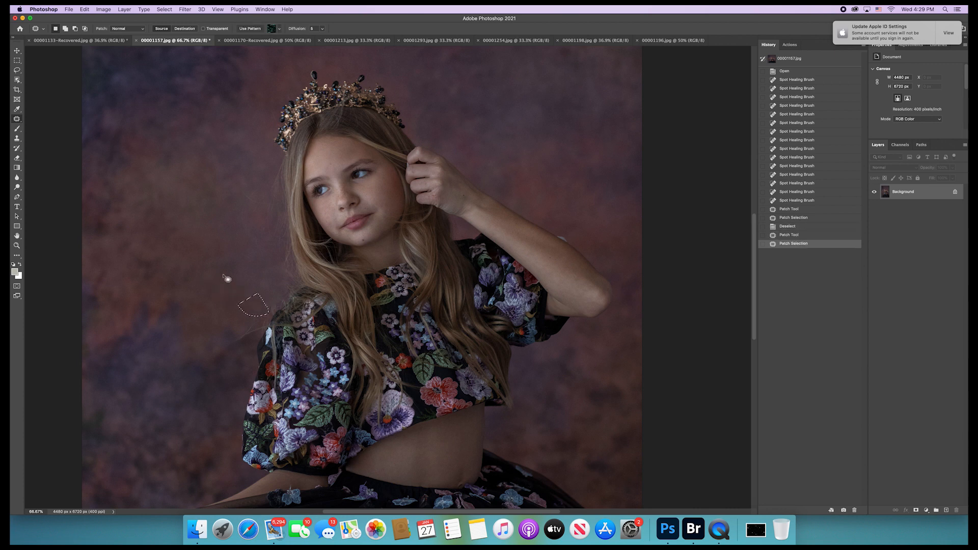
click(164, 9)
click(172, 26)
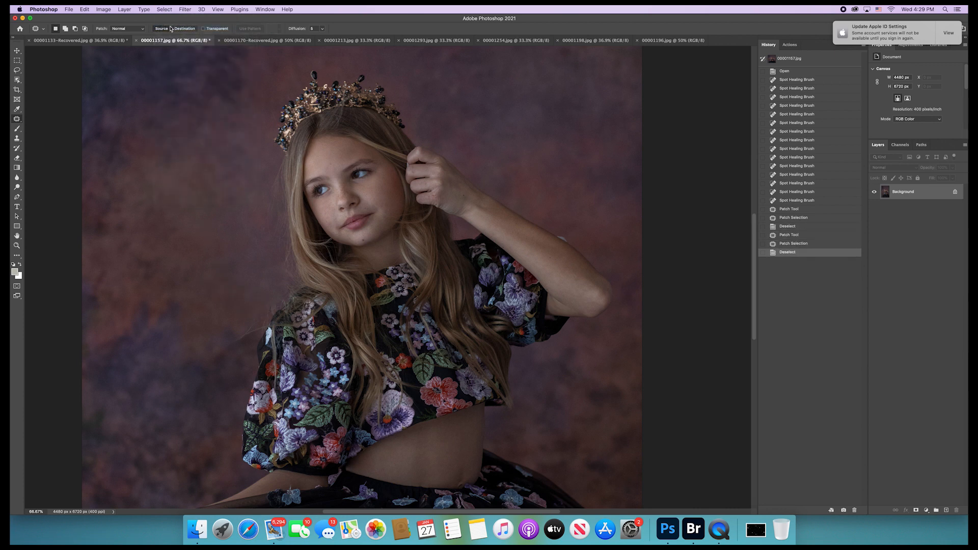
- Patch the small areas along the shoulder edge, at the sleeve and below the hair, with nearby backdrop, deselecting each
mouse_move(269, 324)
mouse_down()
mouse_move(283, 316)
mouse_move(261, 302)
mouse_up()
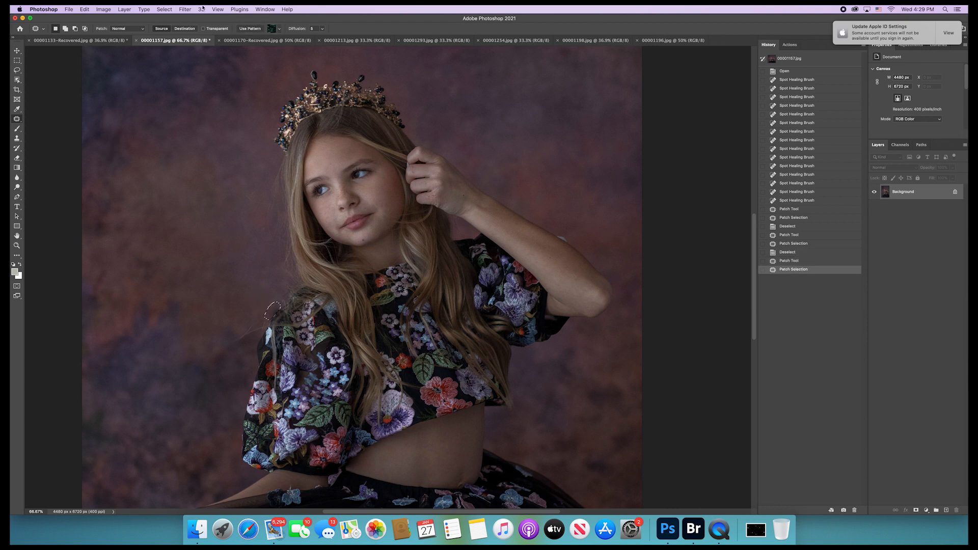
click(164, 10)
click(169, 26)
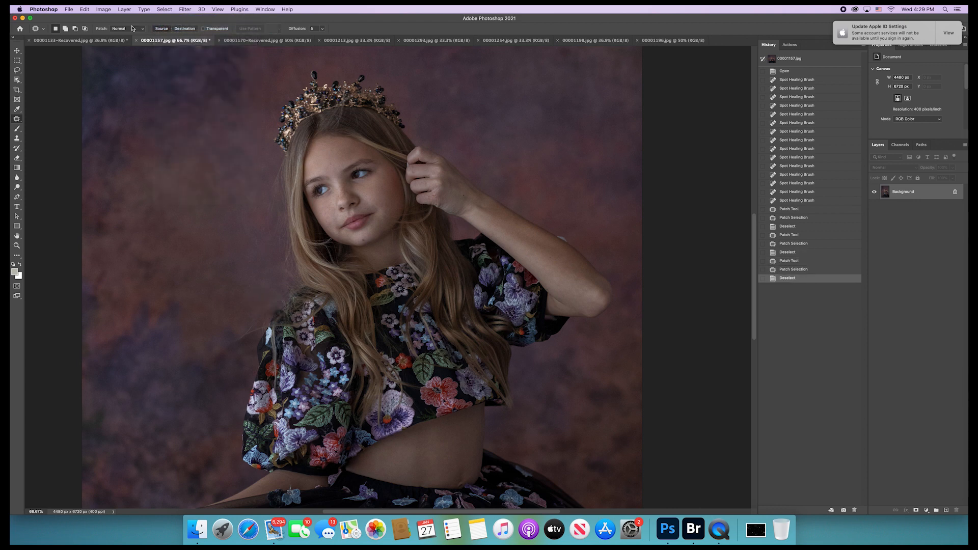
mouse_move(294, 303)
mouse_down()
mouse_move(288, 284)
mouse_move(280, 299)
mouse_move(268, 284)
mouse_up()
click(164, 9)
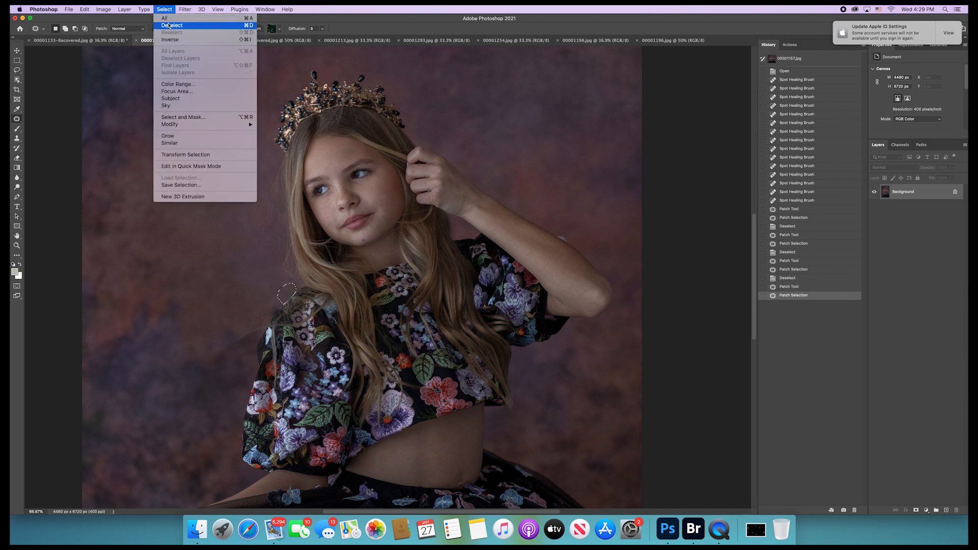
click(169, 26)
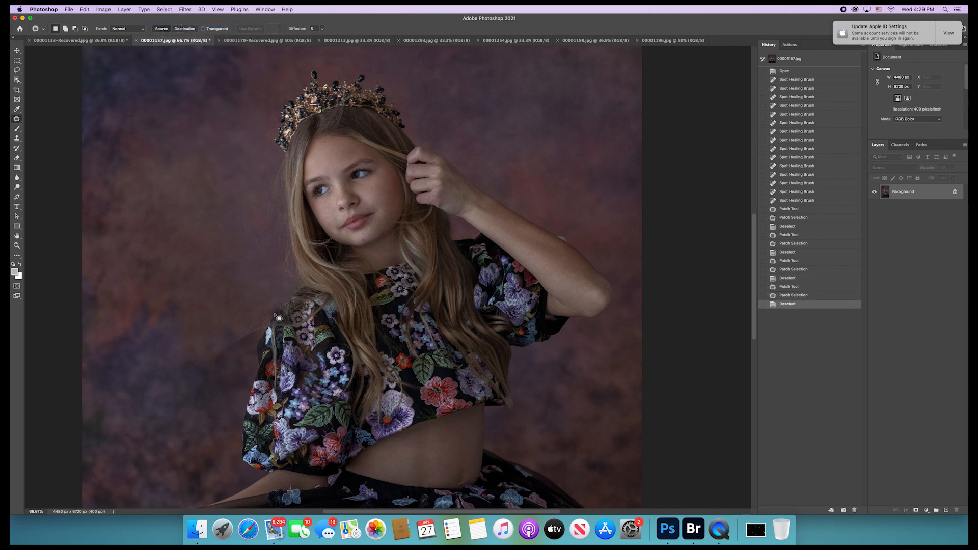
- Paint back the original shoulder and hair edges next to the patched backdrop using a smaller History Brush
click(21, 147)
key(bracketleft)
key(bracketleft)
key(bracketleft)
key(bracketleft)
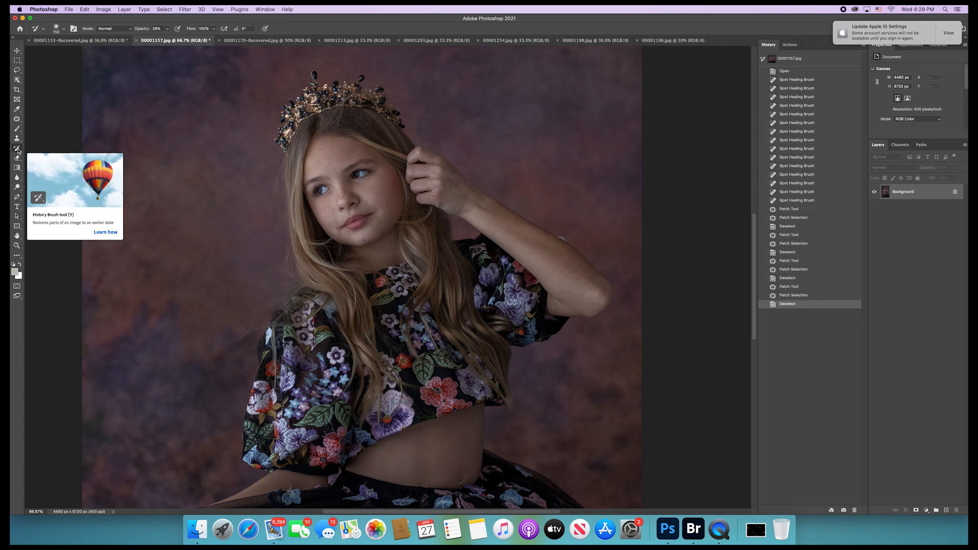
key(bracketleft)
key(bracketleft)
key(bracketleft)
key(bracketleft)
mouse_move(276, 319)
mouse_down()
mouse_move(266, 316)
mouse_move(282, 313)
mouse_up()
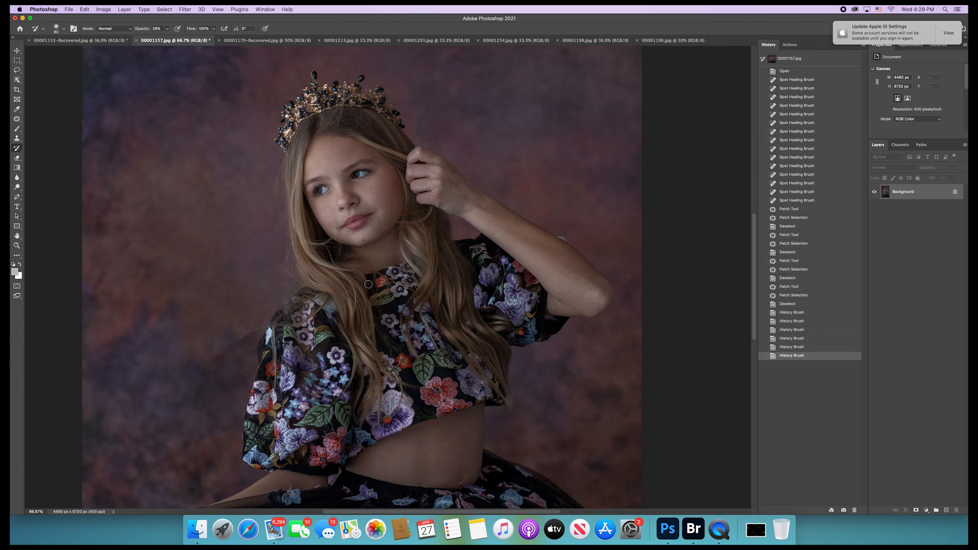
drag(285, 258, 302, 281)
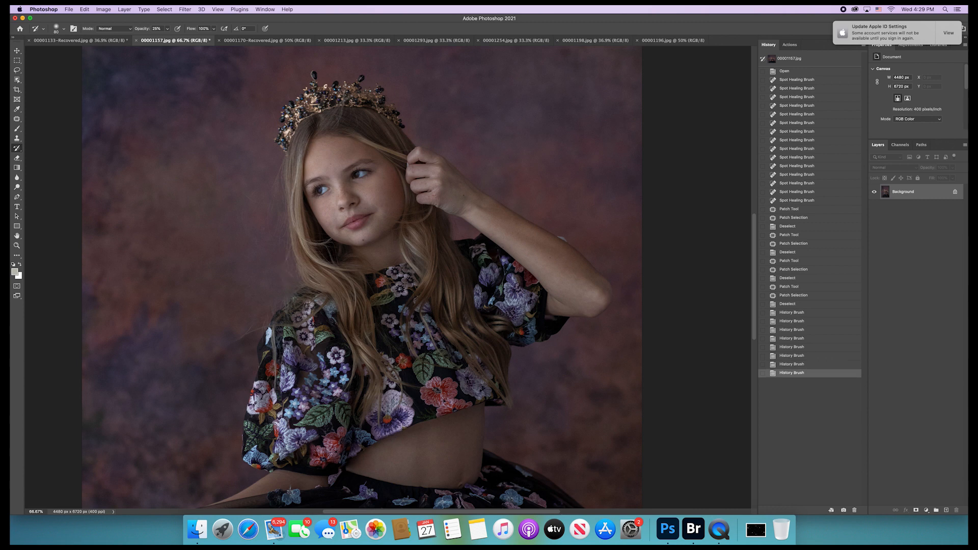
- Patch the remaining small backdrop spot beside the hair above the shoulder with clean texture, and deselect it
click(17, 118)
mouse_move(280, 286)
mouse_down()
mouse_move(291, 281)
mouse_move(262, 275)
mouse_up()
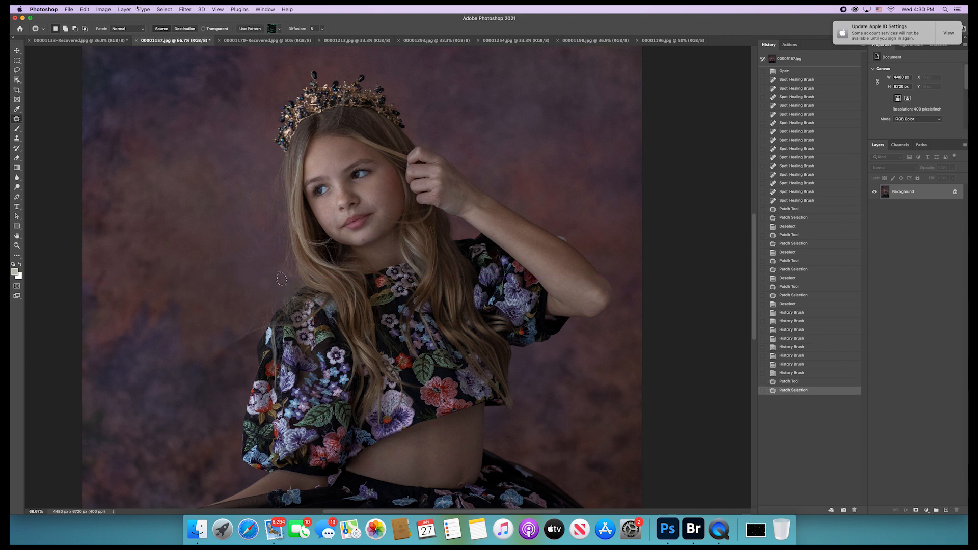
click(164, 9)
click(168, 26)
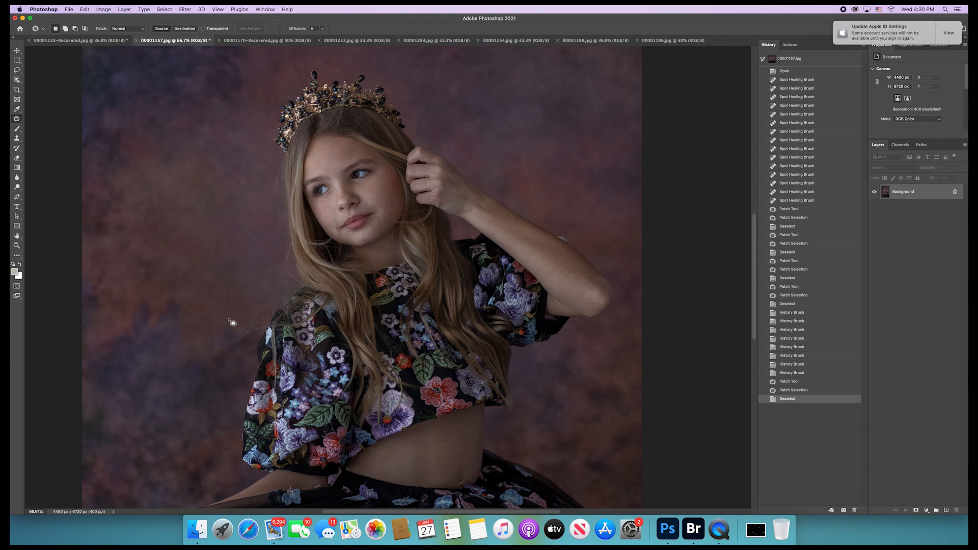
key(super+0)
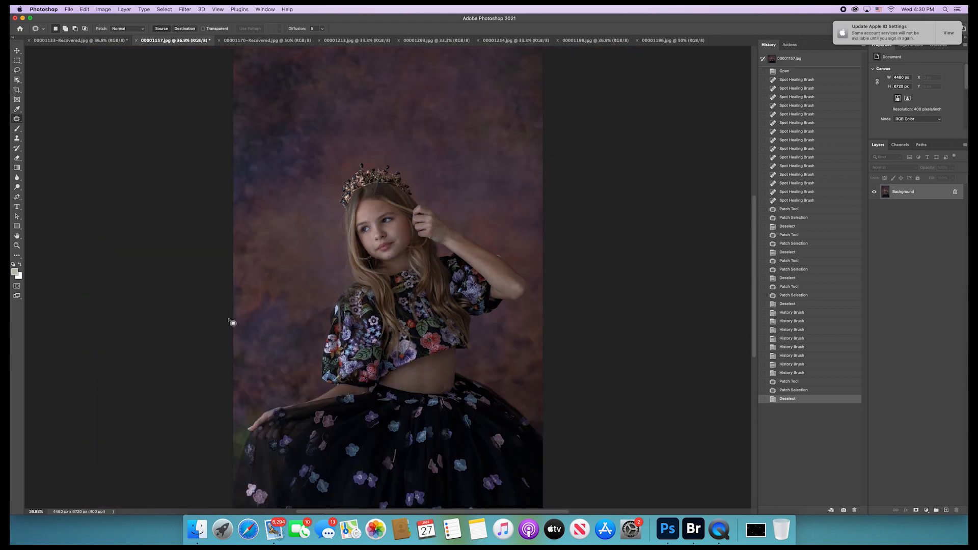
- Check the 00001170-Recovered.jpg portrait and bring up 00001213.jpg
click(278, 41)
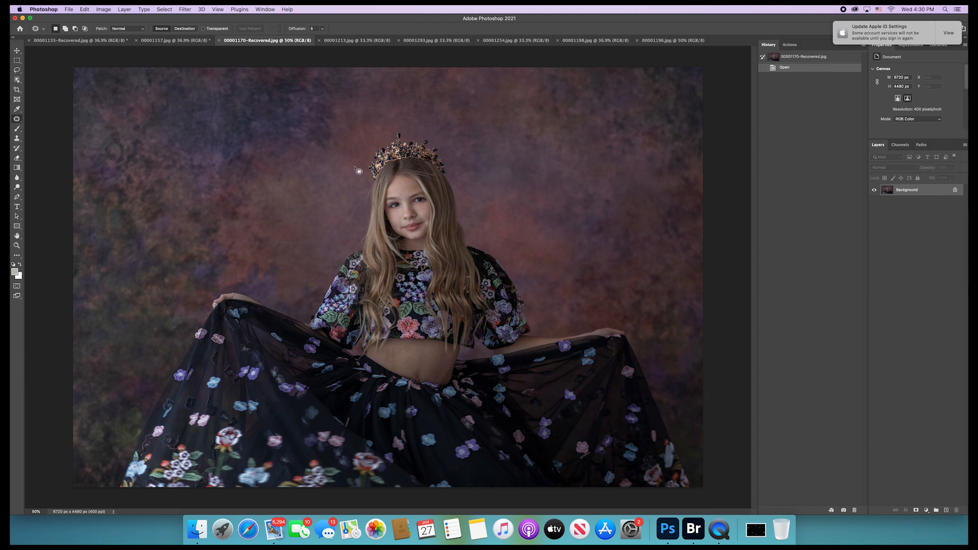
click(377, 41)
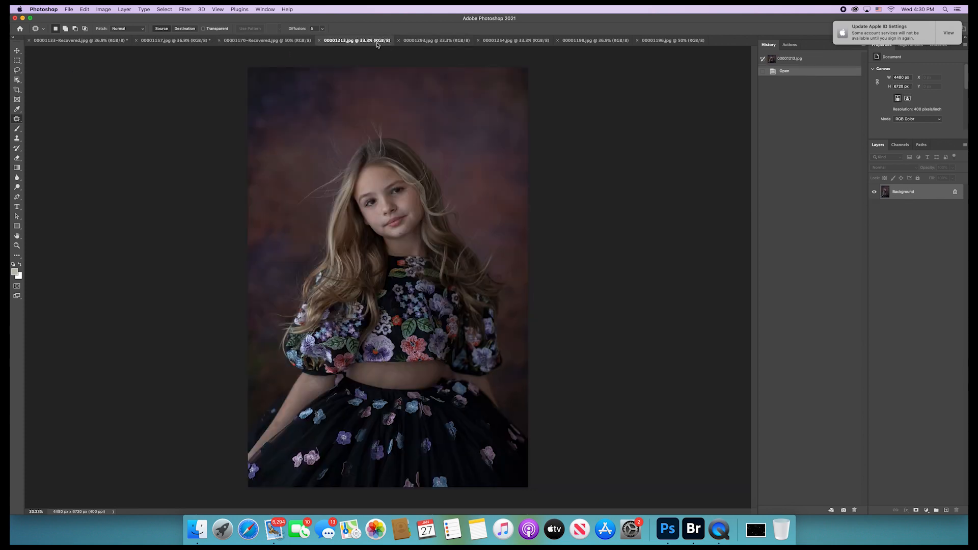
- Remove the long stray hairs against the backdrop beside the head with small Spot Healing Brush strokes
right_click(18, 119)
click(30, 117)
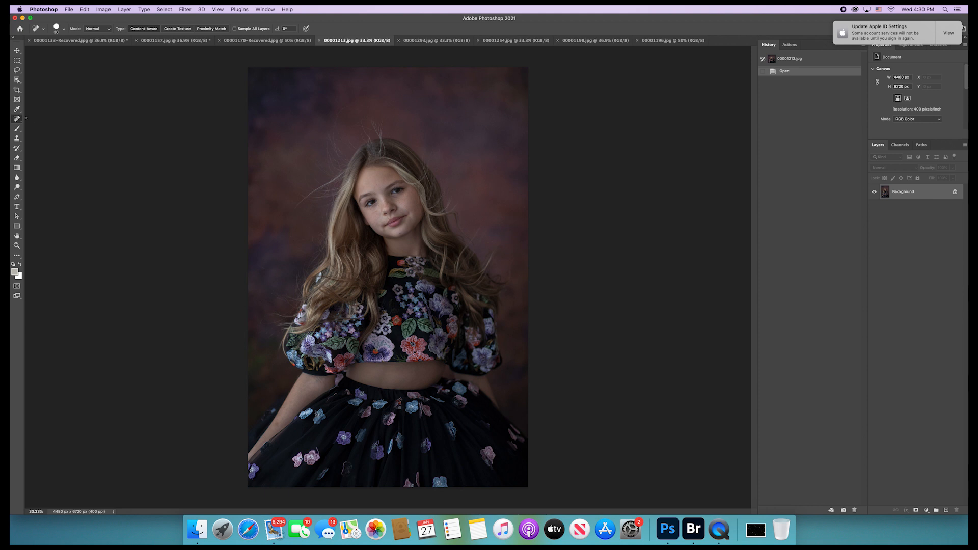
right_click(18, 120)
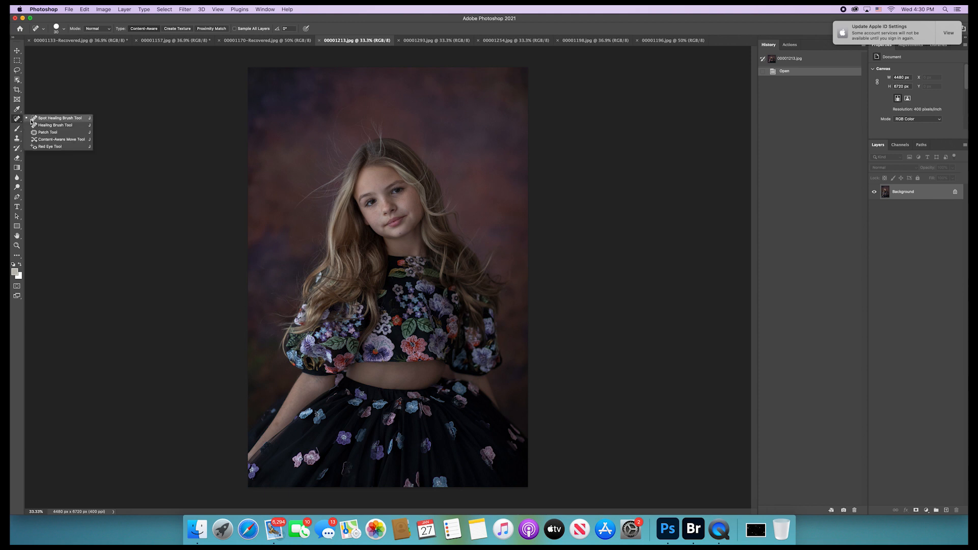
click(31, 119)
key(super+equal)
key(super+equal)
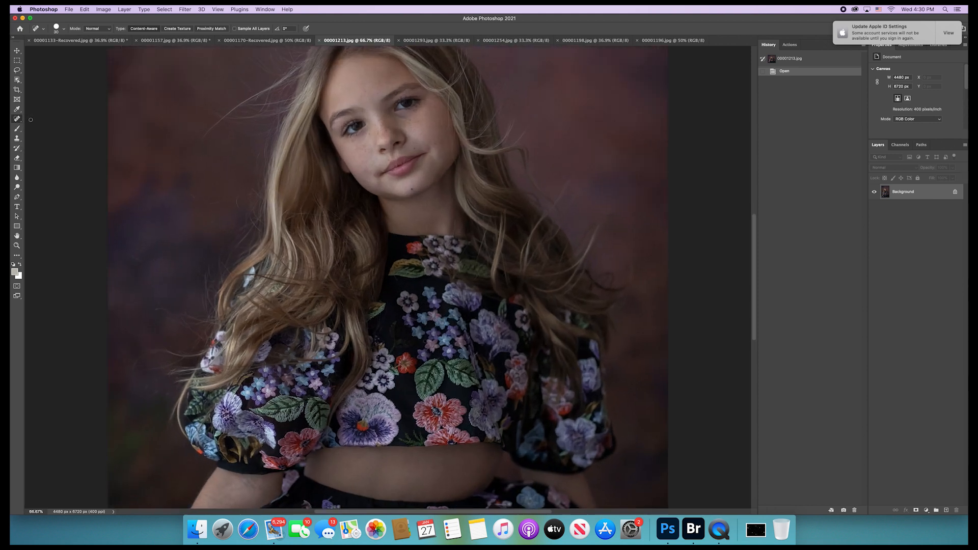
scroll(193, 212, up, 5)
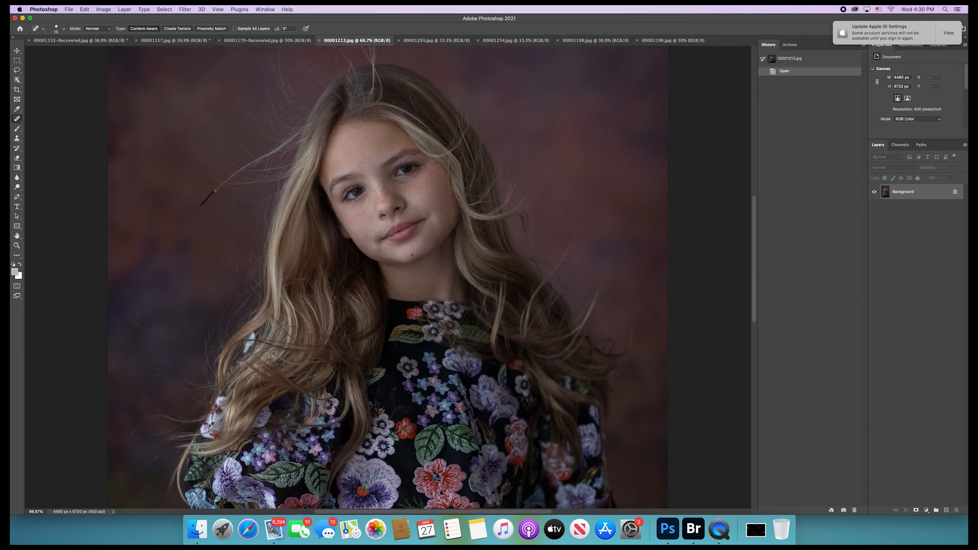
drag(223, 184, 221, 189)
click(215, 190)
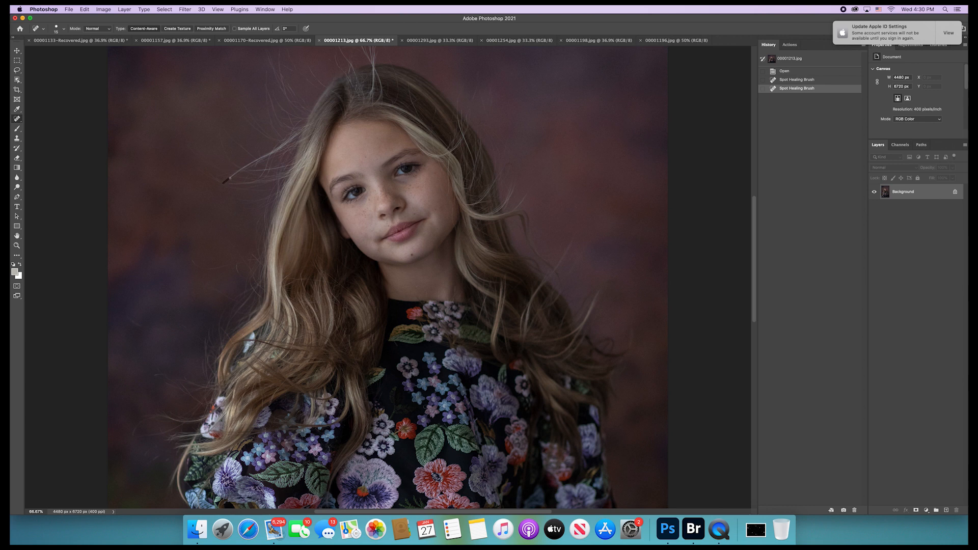
mouse_move(244, 168)
mouse_down()
mouse_move(275, 151)
mouse_move(258, 166)
mouse_move(267, 171)
mouse_up()
key(bracketright)
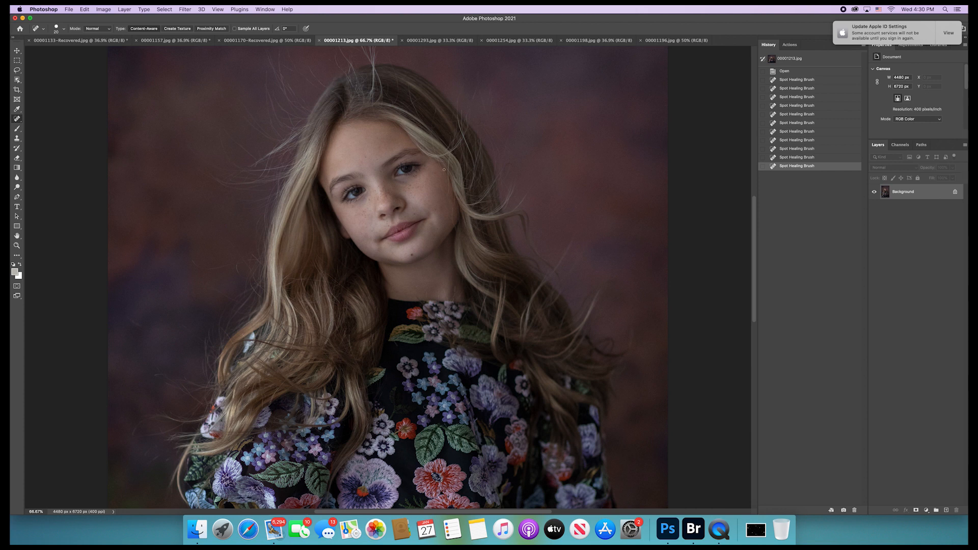
- Push in the outer edge of the hair with the Liquify filter, using progressively smaller brushes, and apply it
click(185, 9)
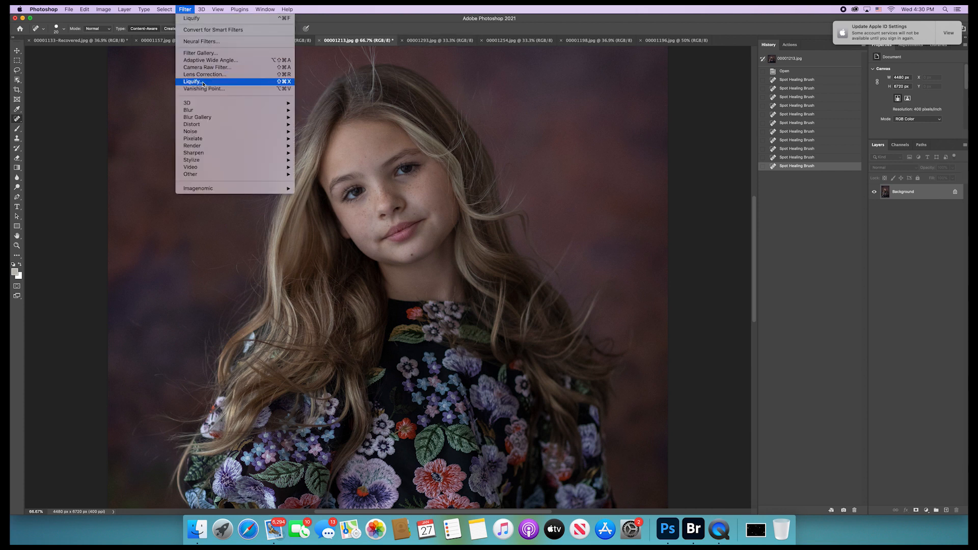
click(202, 82)
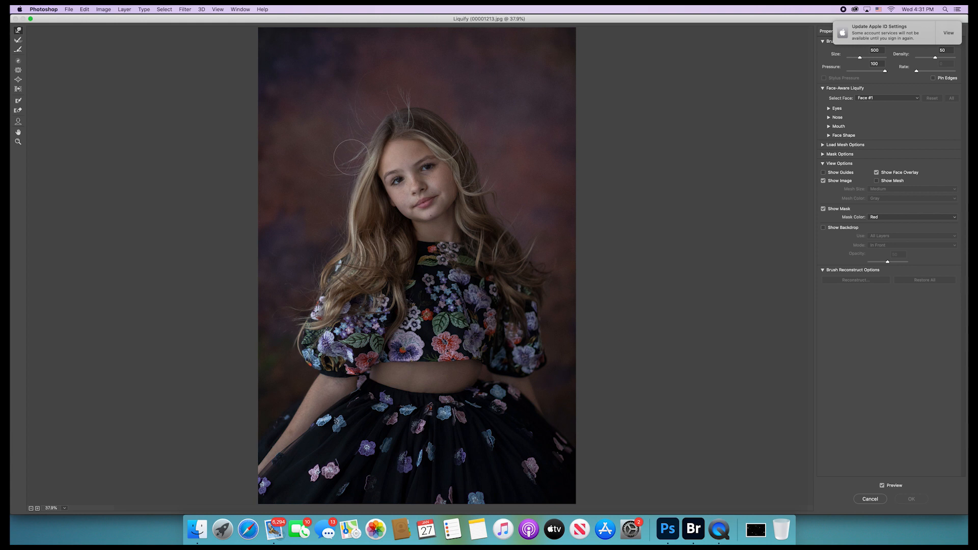
drag(351, 158, 344, 163)
key(bracketleft)
key(bracketleft)
key(bracketleft)
key(bracketleft)
key(bracketleft)
click(911, 498)
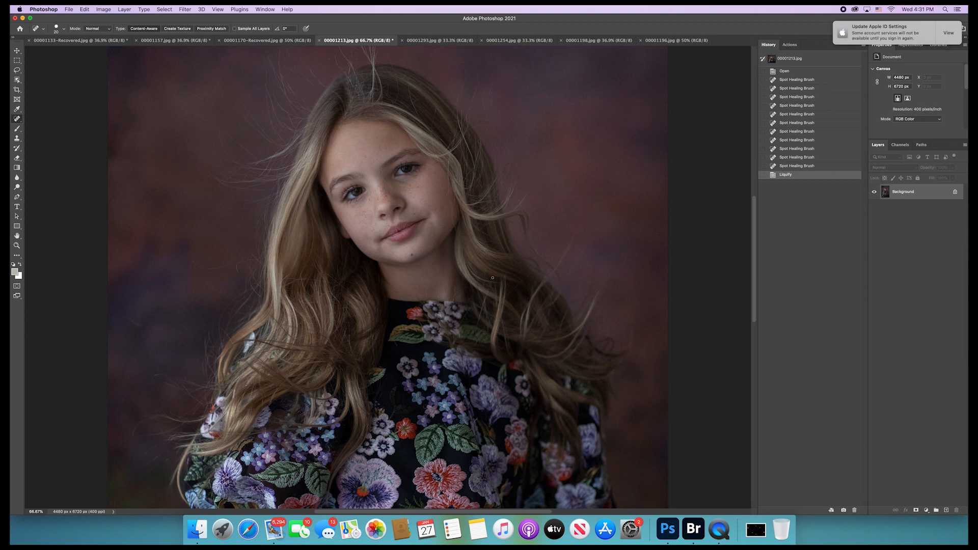
- Run the All Over Eye Foundation action from the Portrait Retouch collection on the portrait
click(791, 45)
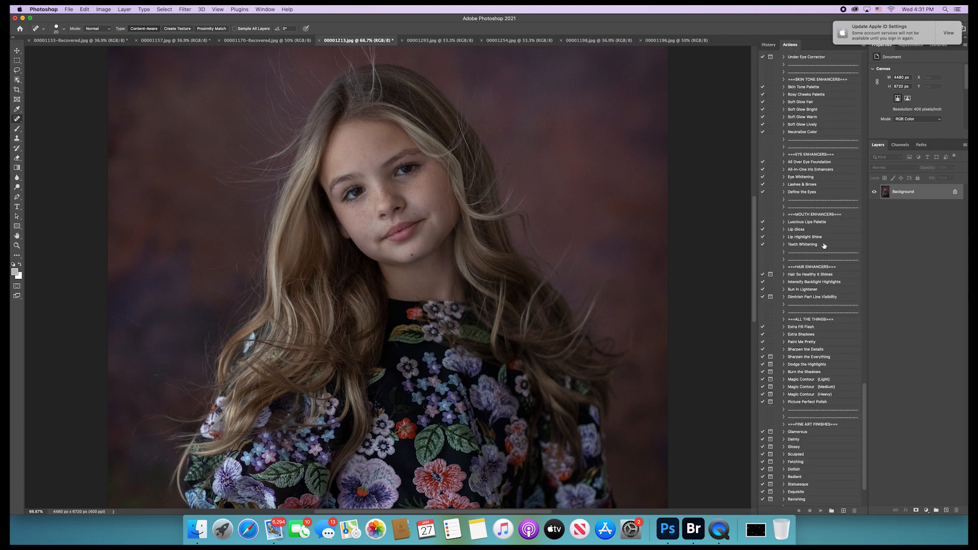
scroll(819, 358, up, 10)
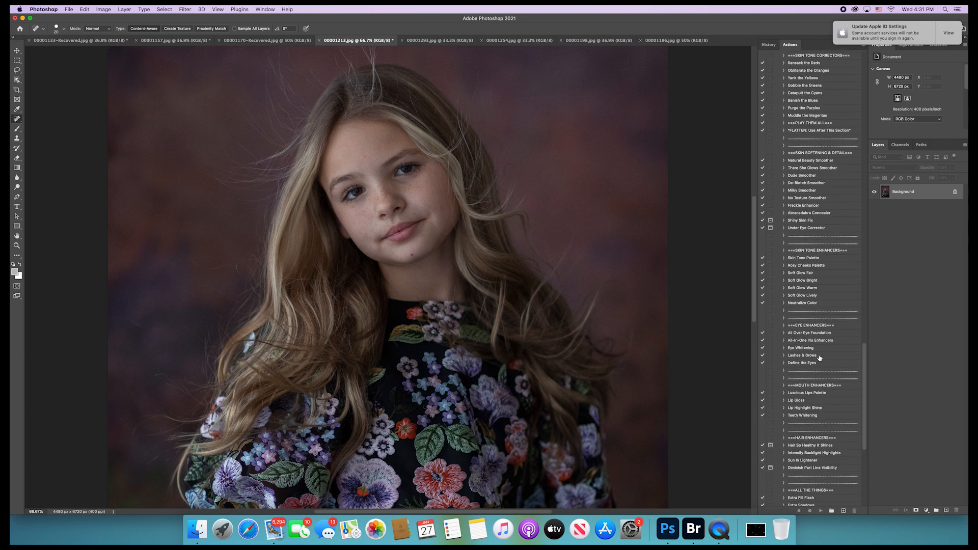
scroll(819, 358, up, 5)
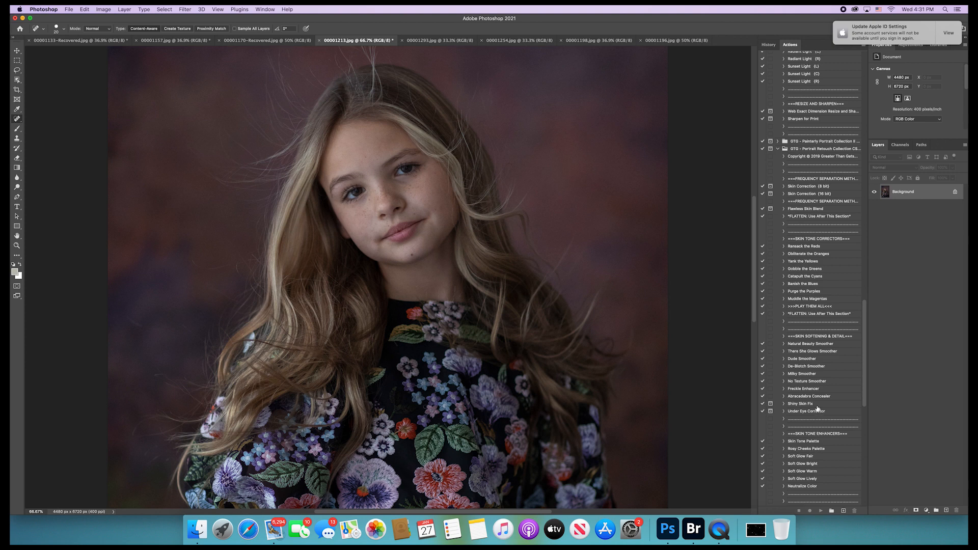
scroll(818, 408, down, 6)
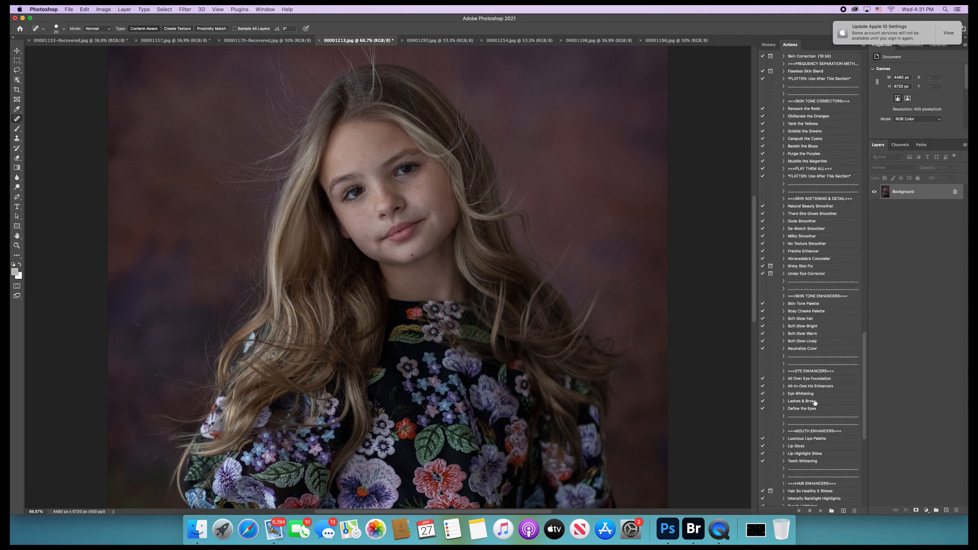
click(807, 380)
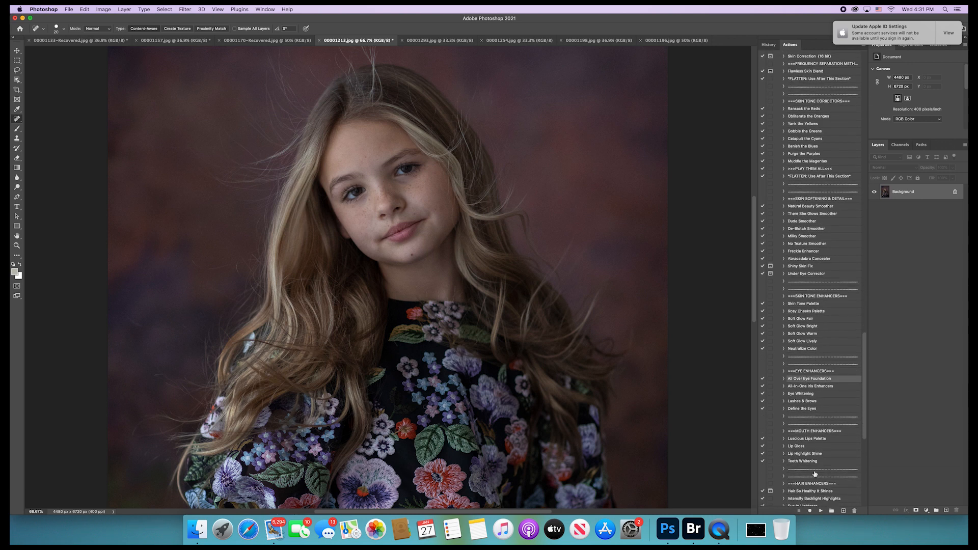
click(821, 511)
- Set the brush size to 100 and paint the eye foundation effect over the eyes on the layer mask
key(bracketright)
key(bracketright)
key(bracketright)
key(bracketright)
key(bracketright)
key(bracketright)
key(bracketright)
key(bracketright)
key(bracketright)
key(bracketright)
key(bracketright)
key(bracketright)
key(bracketright)
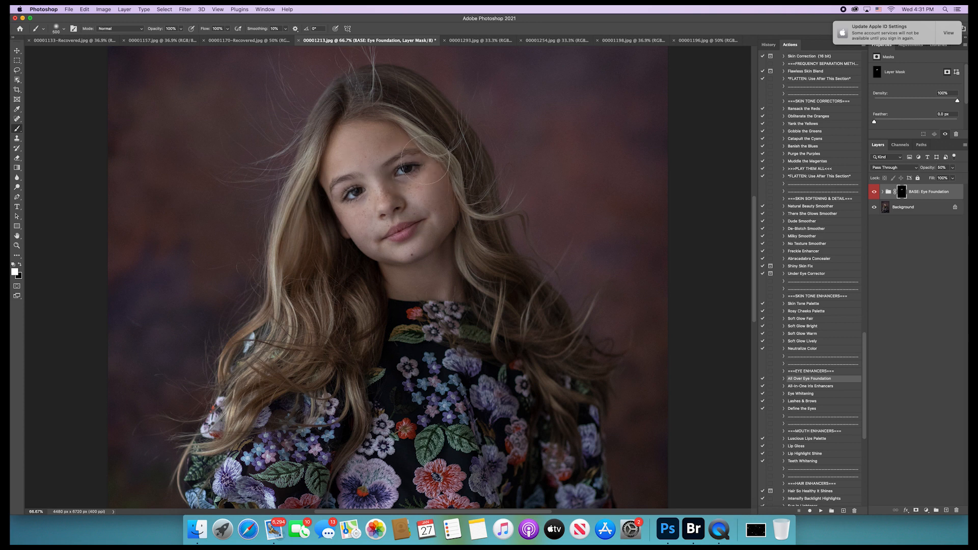
key(bracketleft)
key(bracketleft)
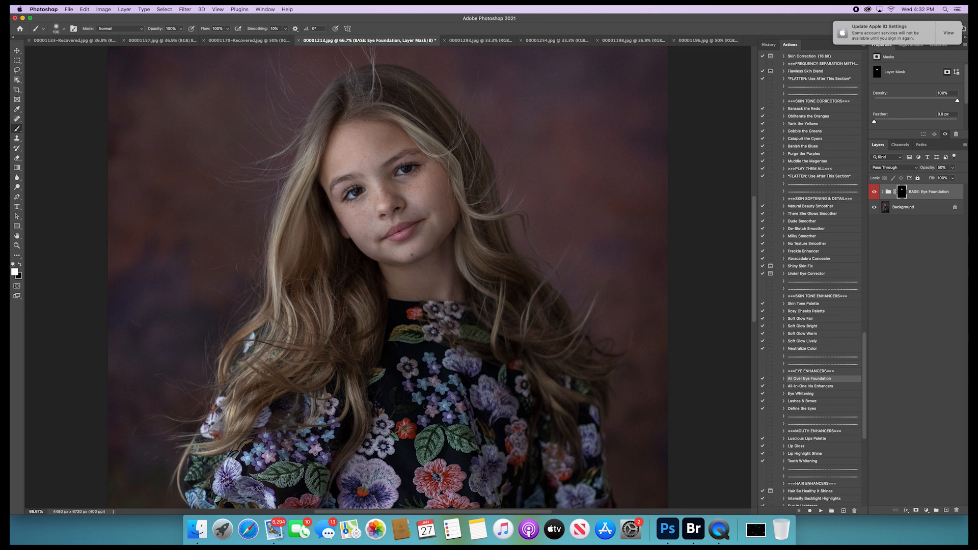
- View the whole portrait and flatten the eye foundation group into the background
key(super+0)
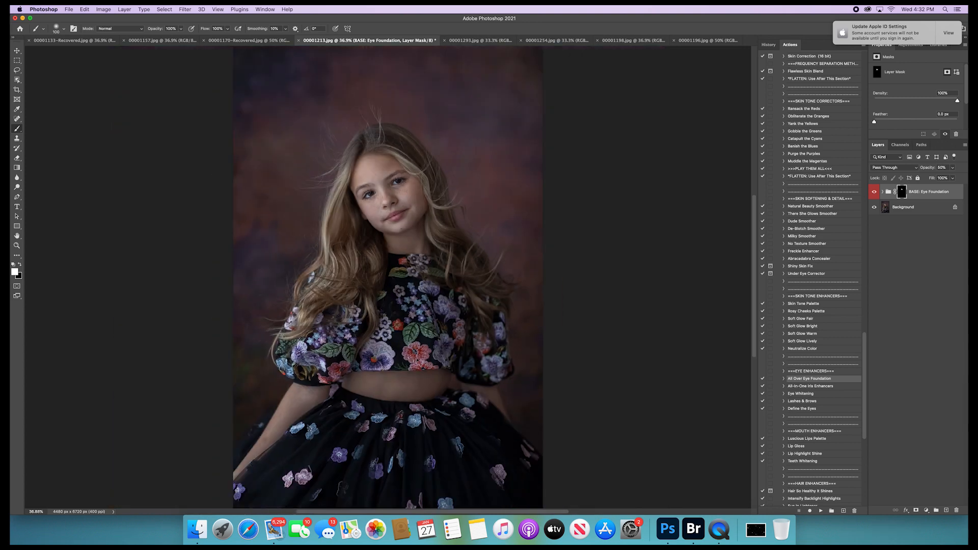
click(130, 8)
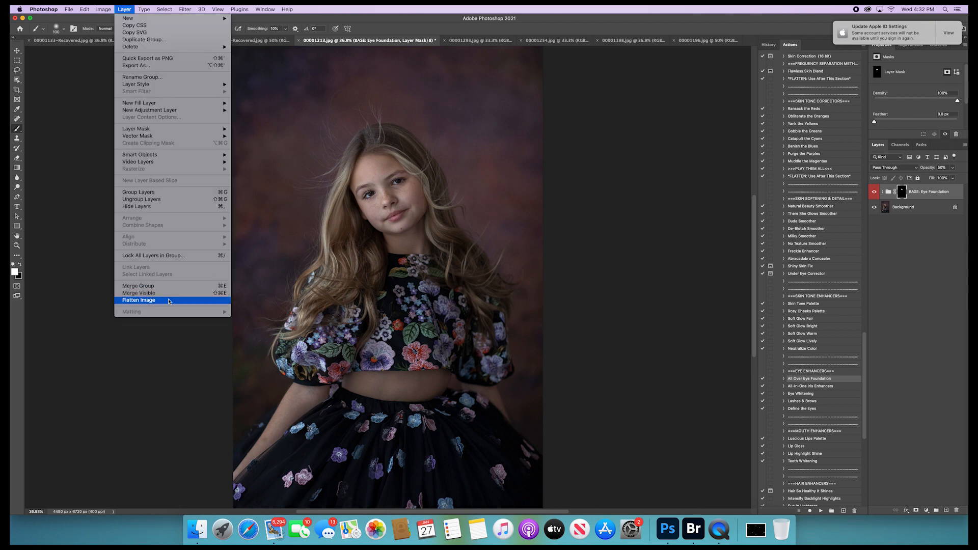
click(163, 298)
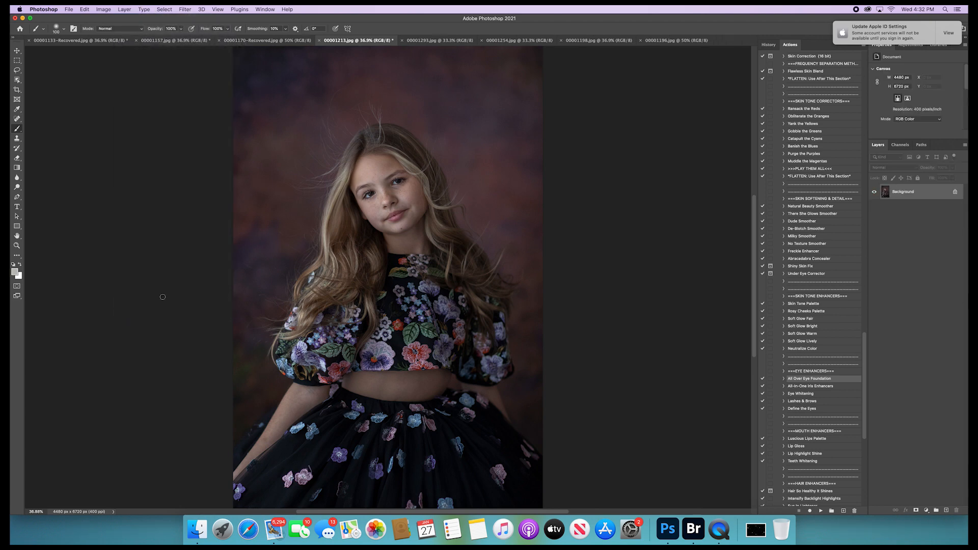
- Bring up 00001293.jpg and open it in the Liquify filter
click(456, 41)
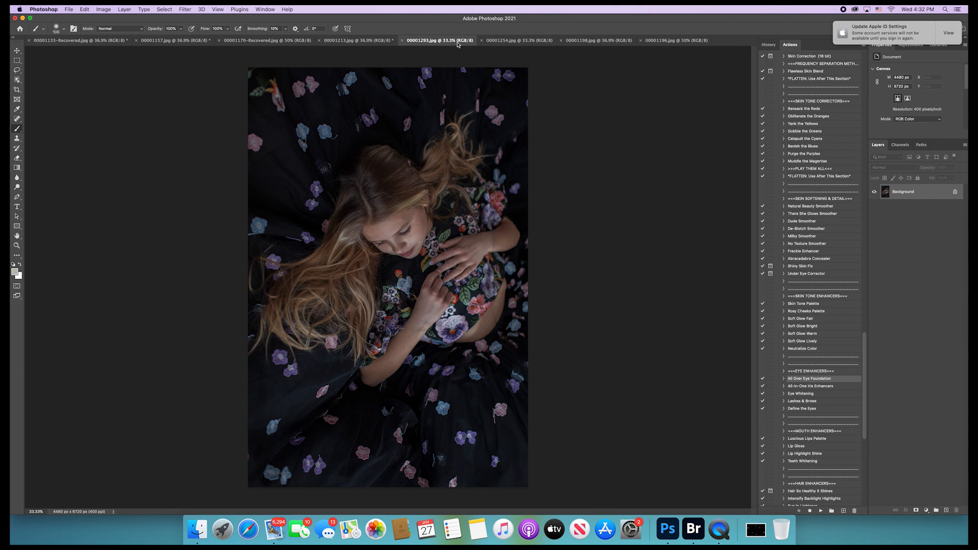
click(185, 8)
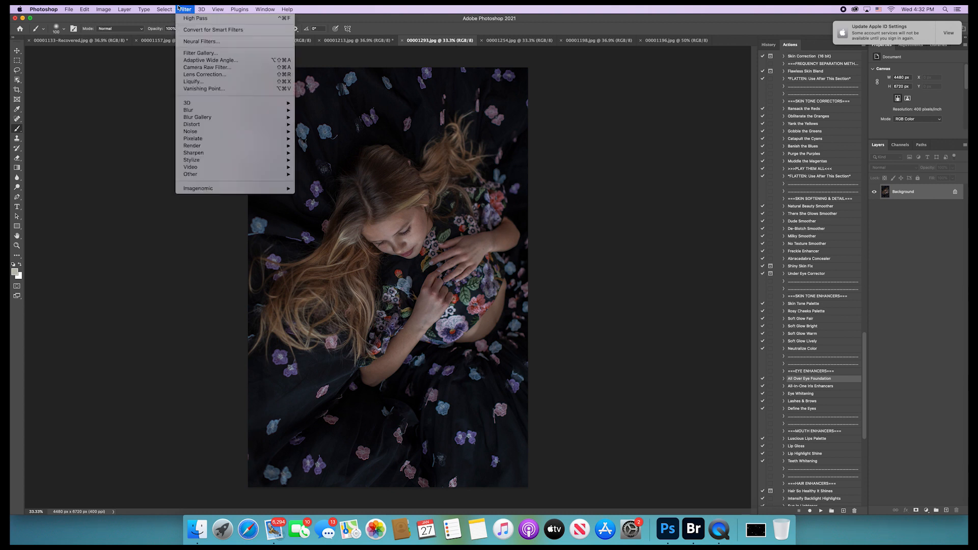
click(208, 82)
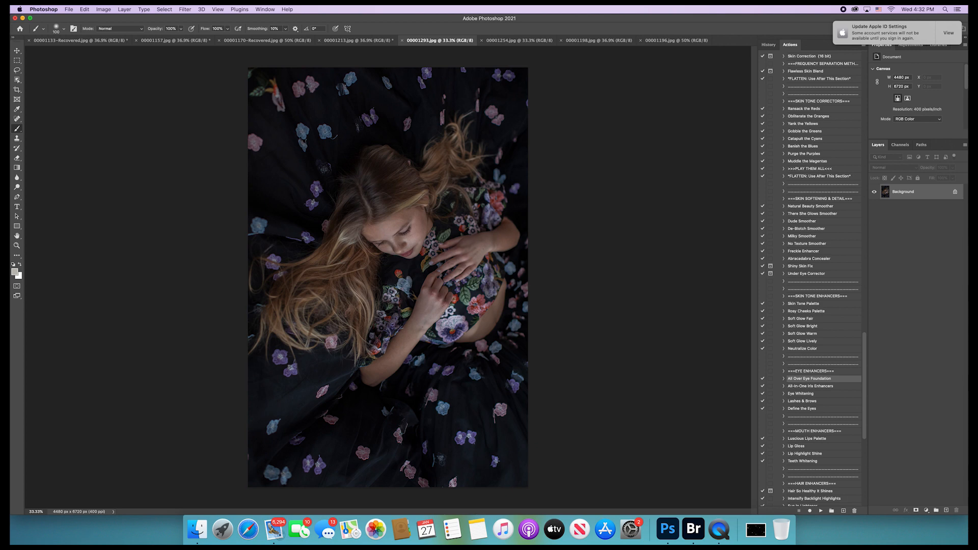
- Reshape the hair outline at the crown of the head in Liquify with varying brush sizes, and apply the result
key(bracketright)
key(bracketright)
key(bracketright)
key(bracketright)
key(bracketright)
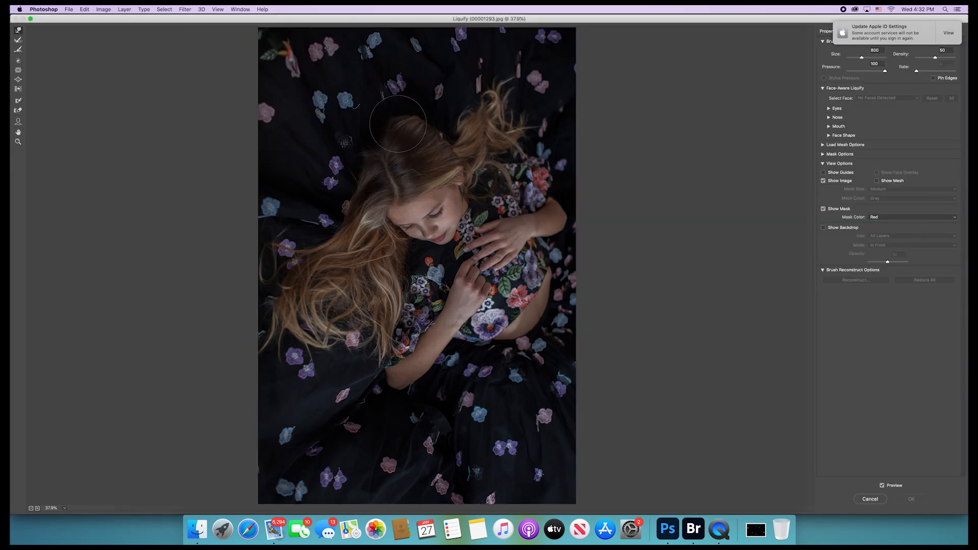
key(bracketleft)
drag(402, 126, 413, 118)
key(bracketleft)
key(bracketleft)
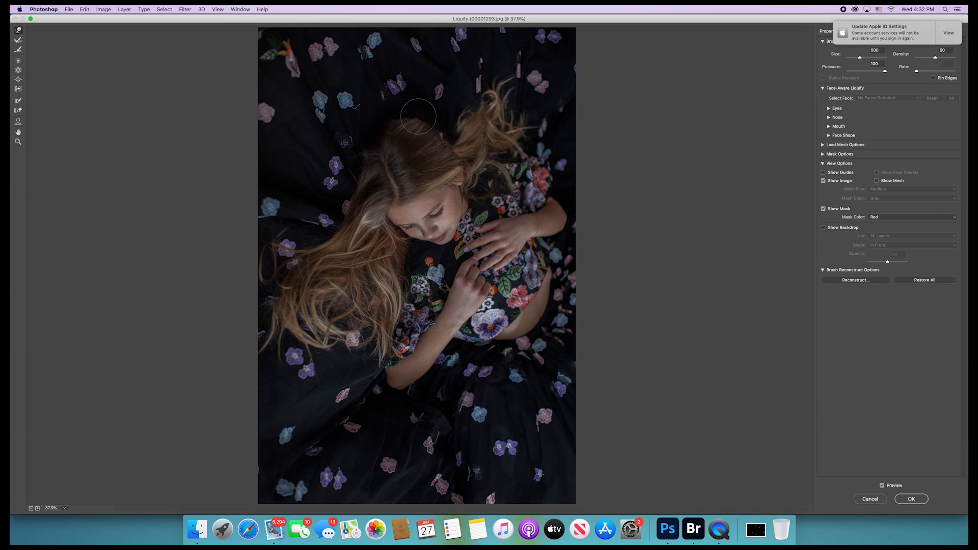
key(bracketleft)
key(bracketleft)
key(bracketright)
key(bracketright)
key(bracketright)
key(bracketright)
key(bracketleft)
key(bracketleft)
click(910, 499)
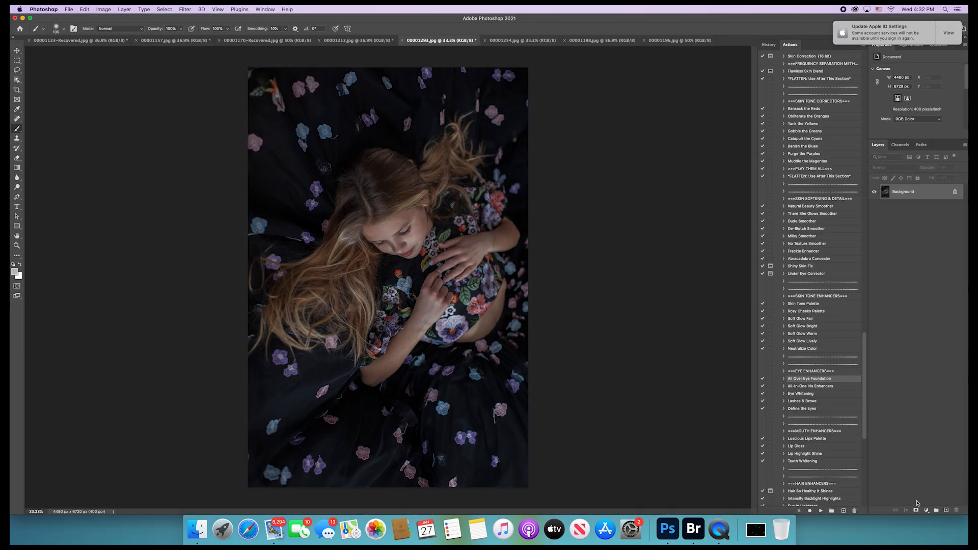
- Lasso the small distracting spot at the hair edge above the ear, replace it with a Content-Aware fill, and deselect
key(super+plus)
key(super+plus)
scroll(530, 383, up, 5)
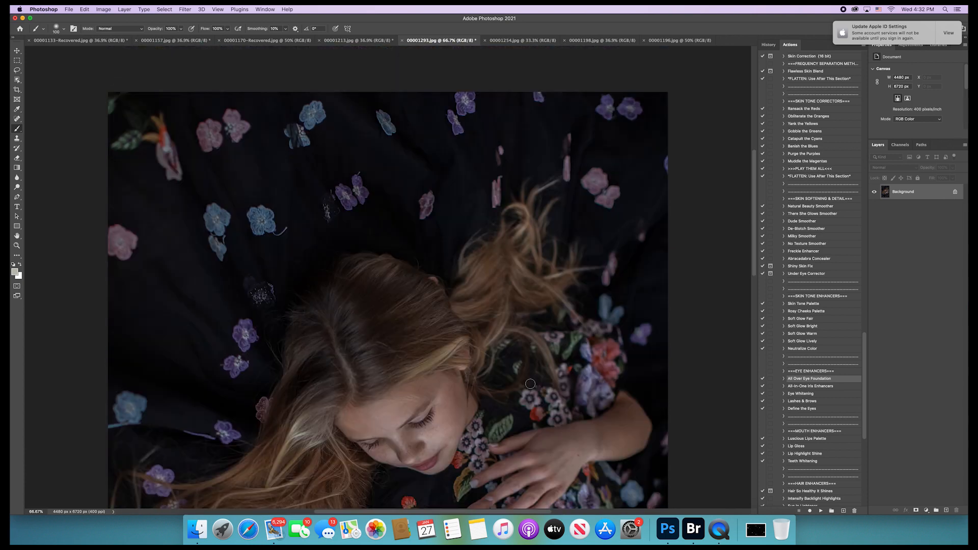
click(17, 119)
click(17, 70)
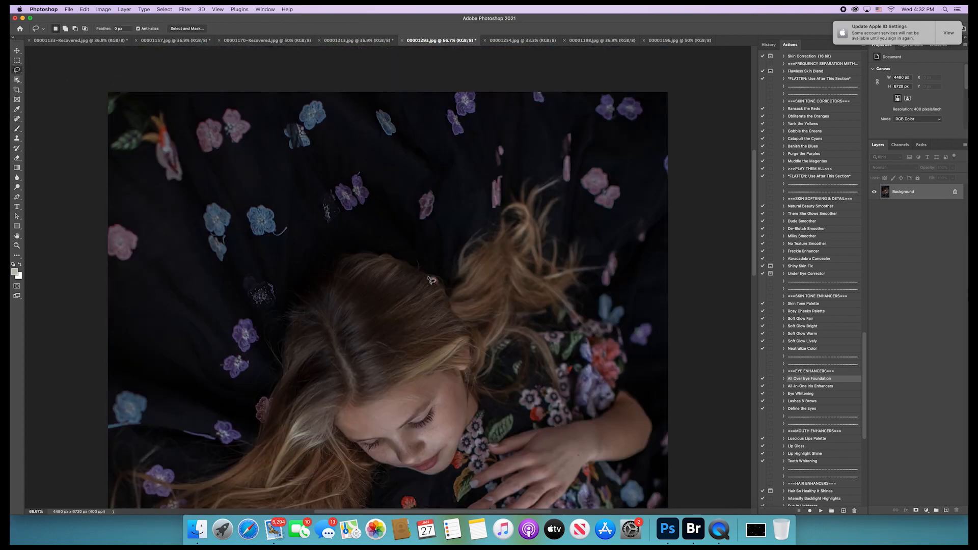
mouse_move(427, 277)
mouse_down()
mouse_move(438, 284)
mouse_move(427, 279)
mouse_up()
key(shift+BackSpace)
click(540, 231)
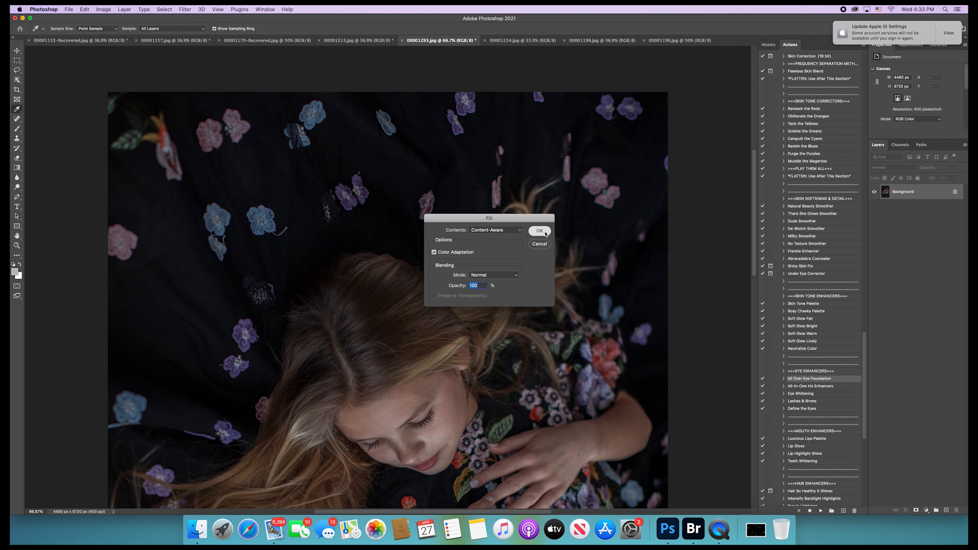
click(163, 8)
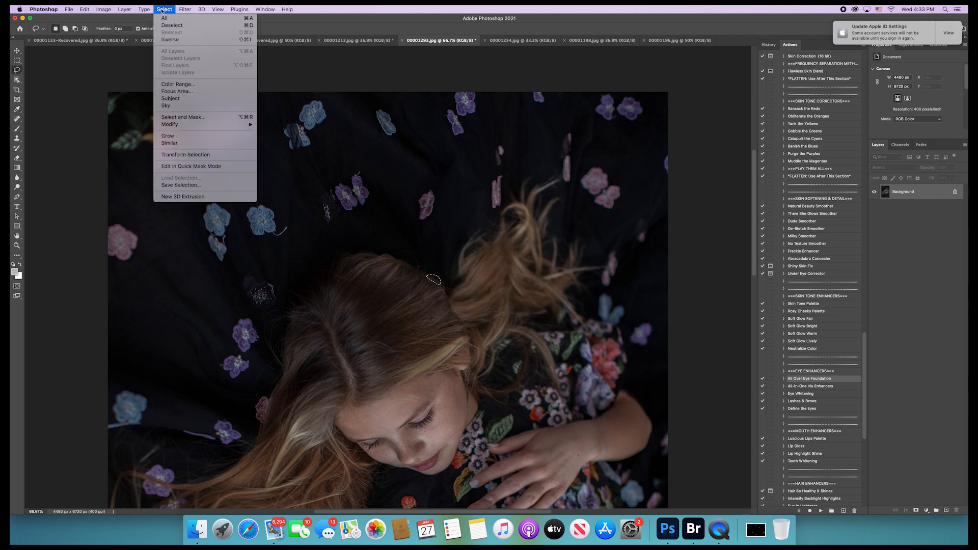
click(171, 27)
- Retouch the small marks on the back of the lower hand with the Spot Healing Brush
scroll(414, 325, down, 5)
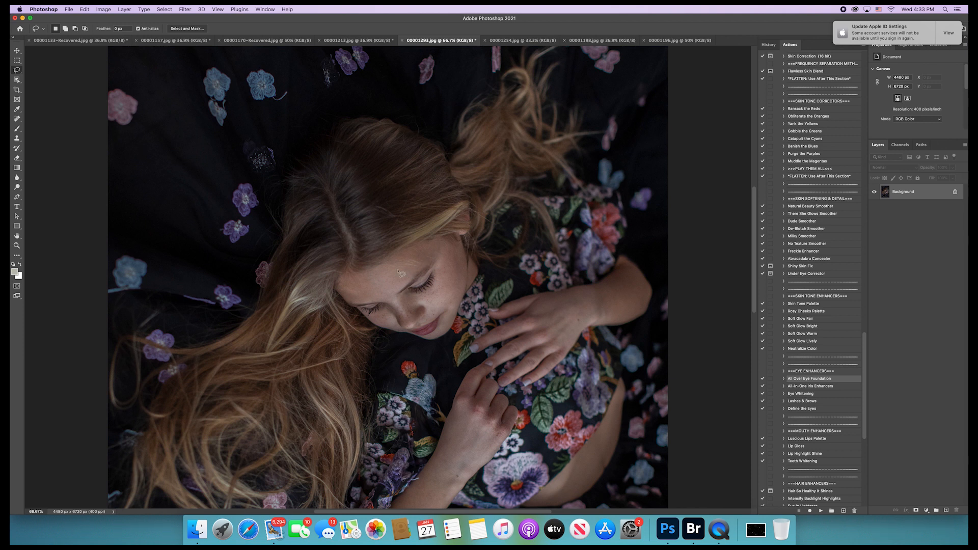
scroll(418, 368, down, 2)
scroll(419, 369, down, 2)
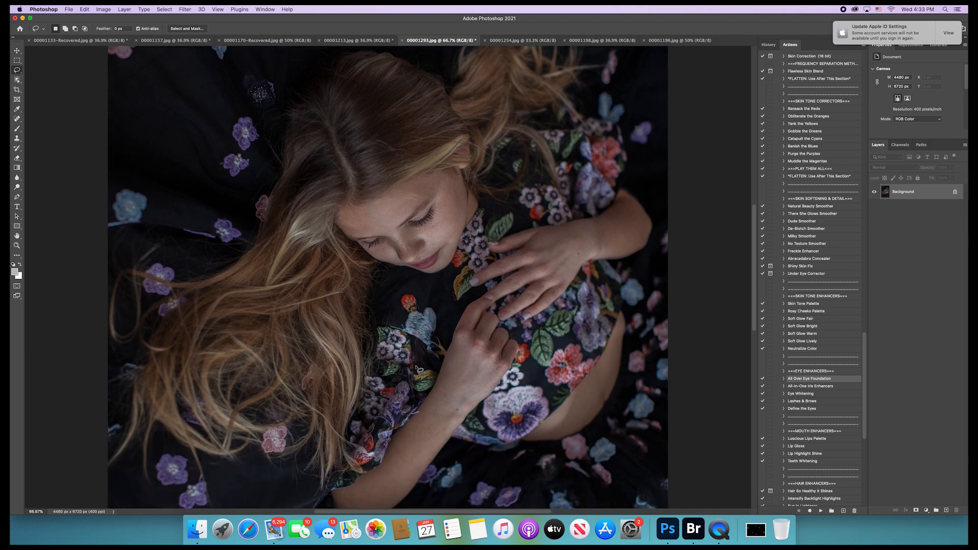
scroll(387, 369, right, 5)
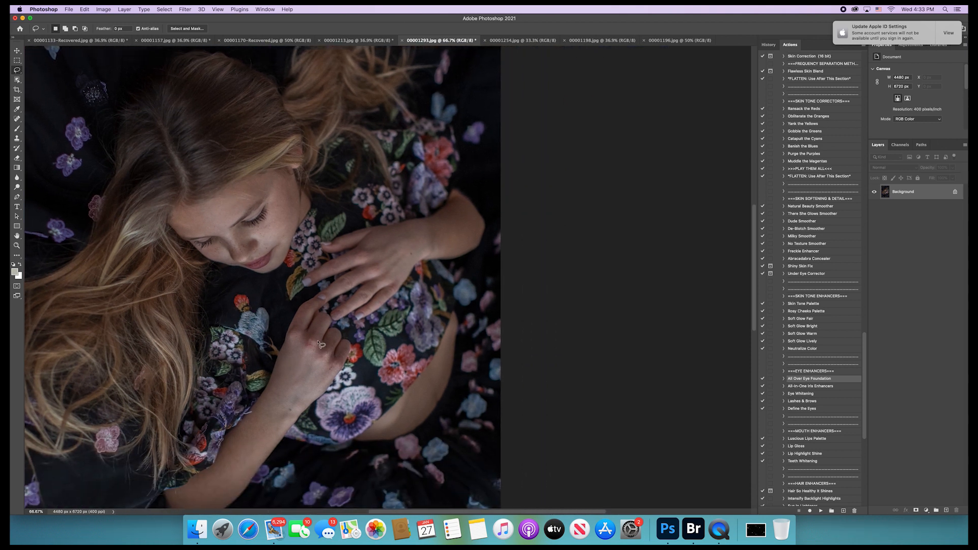
click(18, 119)
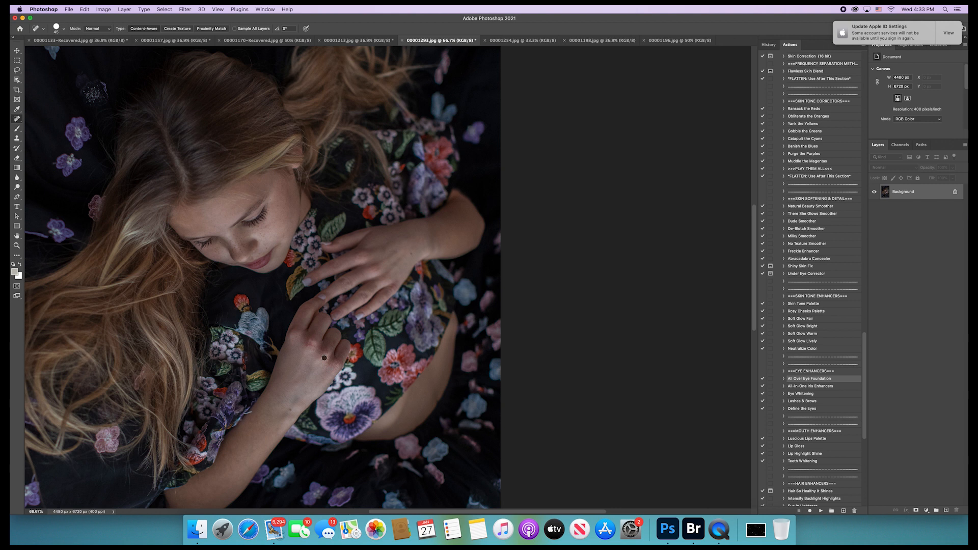
click(314, 347)
scroll(318, 350, down, 1)
scroll(318, 351, down, 1)
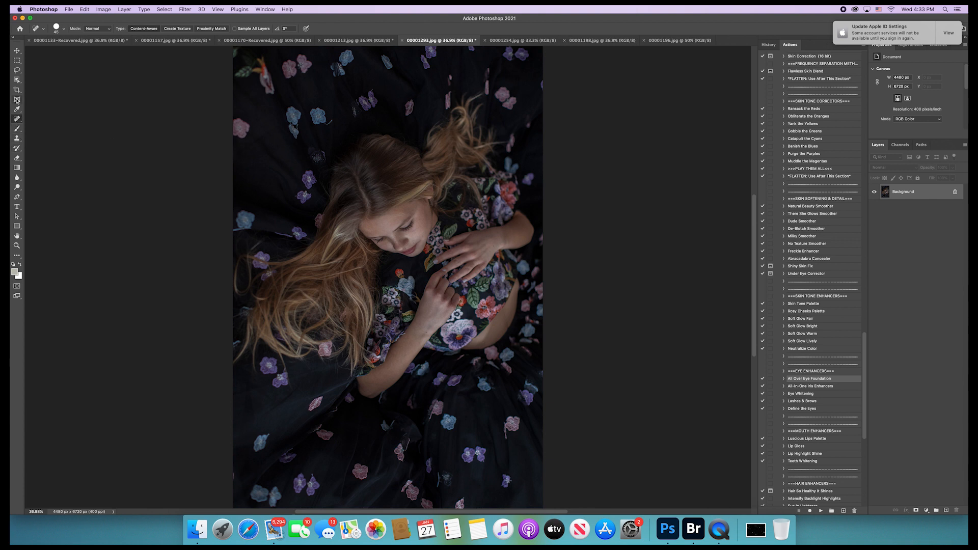
- Try to remove the dark mark on the bare waist below the top with a Patch tool selection and Content-Aware fill
click(17, 70)
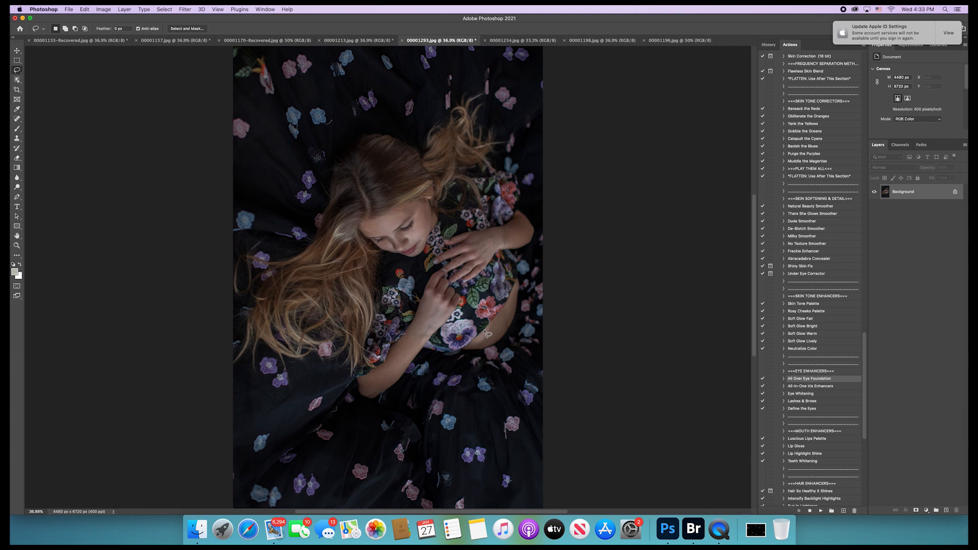
drag(476, 342, 486, 340)
click(17, 118)
drag(18, 119, 44, 136)
drag(475, 344, 498, 332)
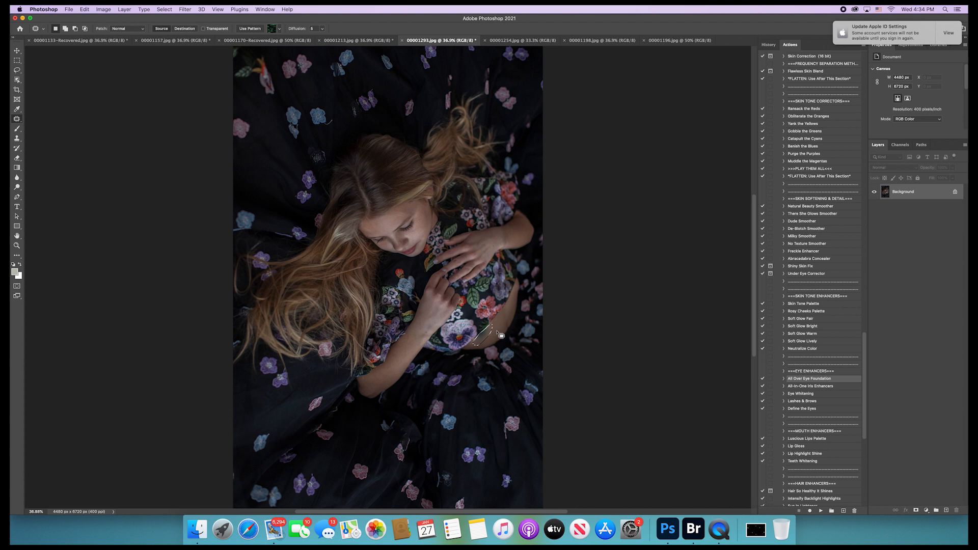
key(shift+BackSpace)
click(539, 231)
- Inspect the filled waist area up close and roll the history back to the last Spot Healing Brush state
key(super+equal)
key(super+equal)
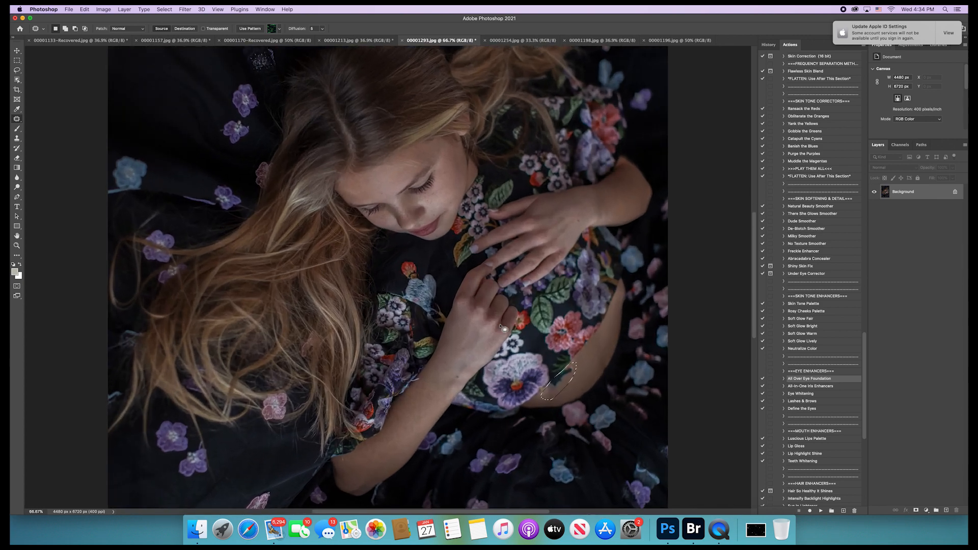
scroll(504, 328, right, 3)
scroll(503, 328, down, 2)
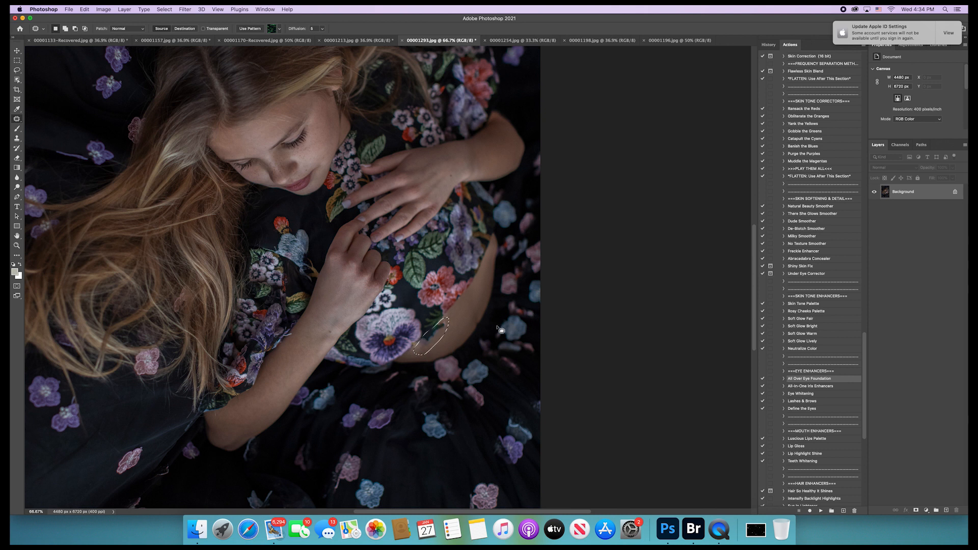
click(768, 45)
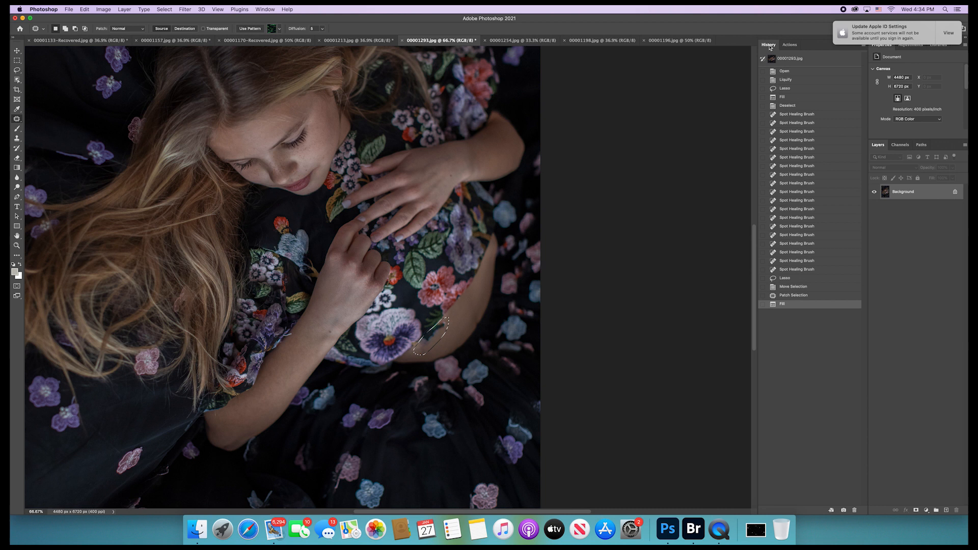
click(798, 280)
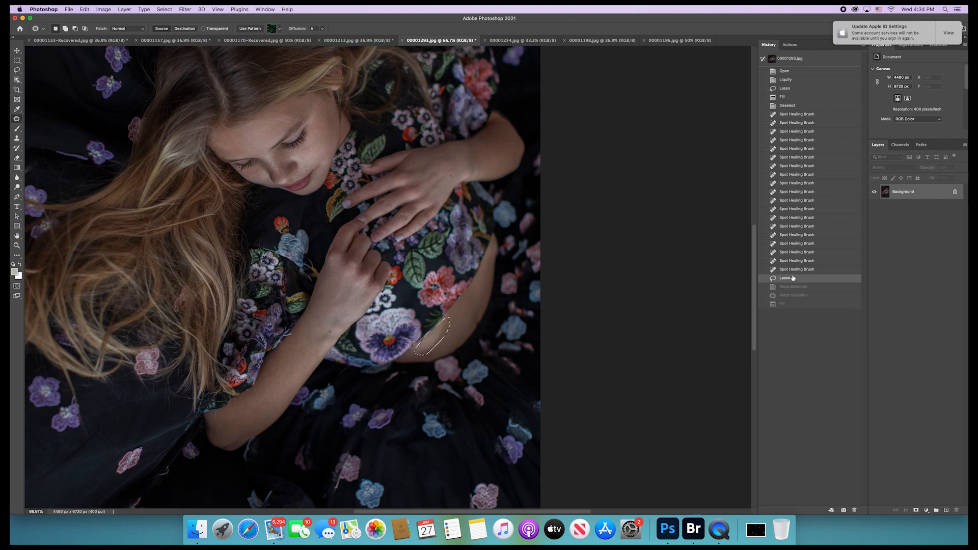
click(786, 270)
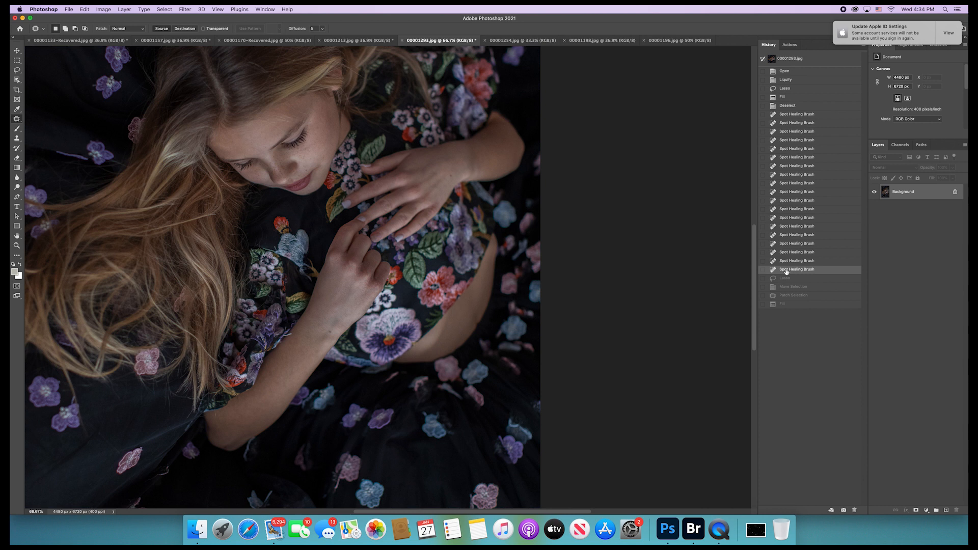
- Clone skin over the mark along the waist edge with the Clone Stamp, switching its blend mode to Normal
click(17, 138)
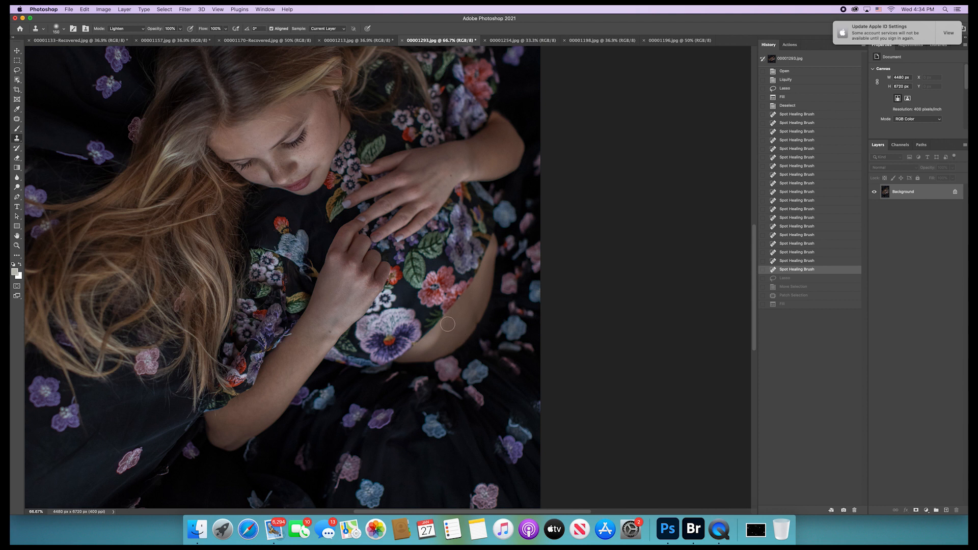
drag(444, 331, 430, 347)
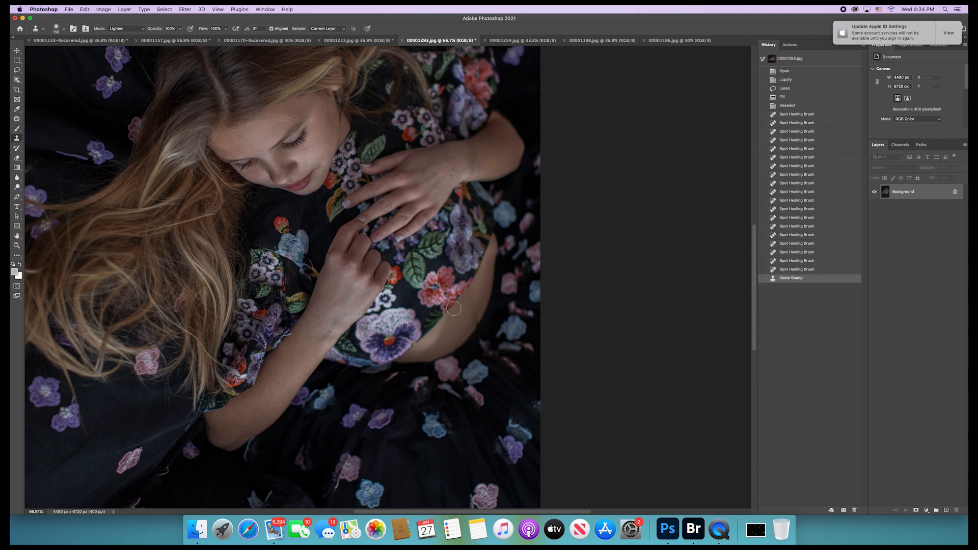
click(137, 26)
click(128, 12)
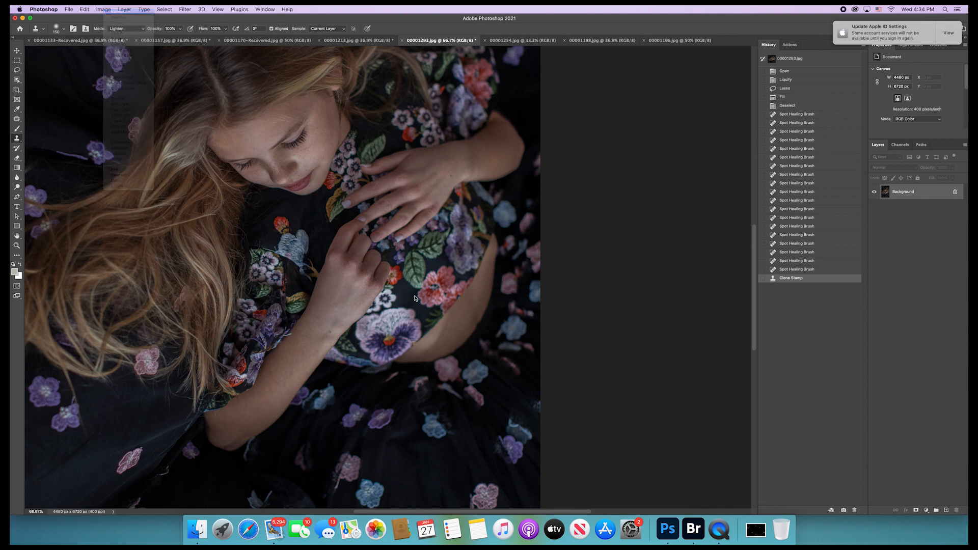
drag(453, 327, 427, 353)
key(bracketleft)
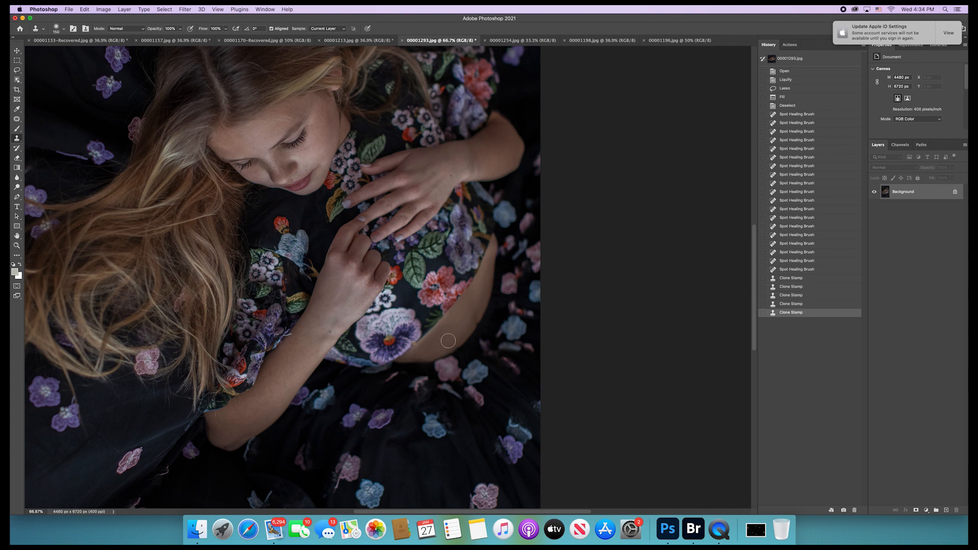
drag(443, 345, 413, 356)
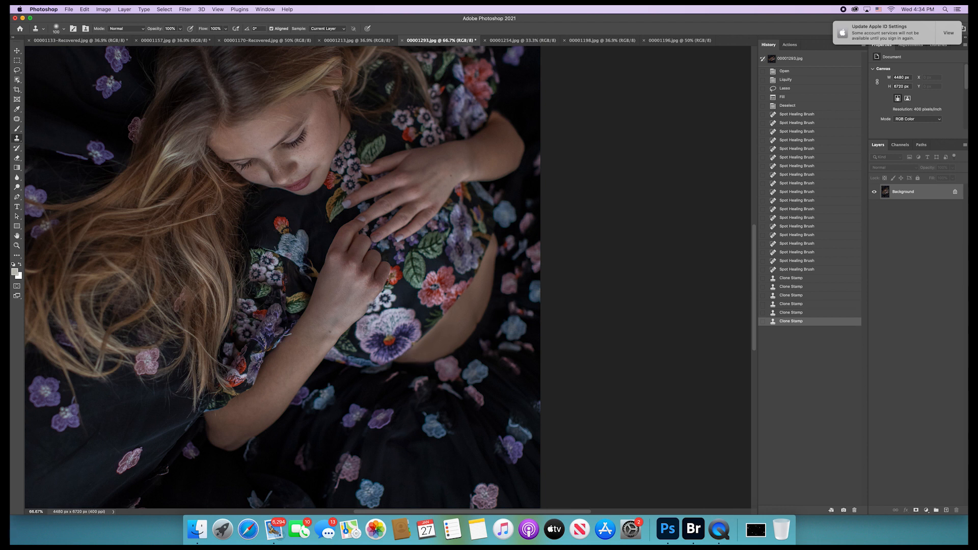
- Soften the cloned waist area with History Brush strokes at 26% opacity, using a brush enlarged to 600 px
click(17, 147)
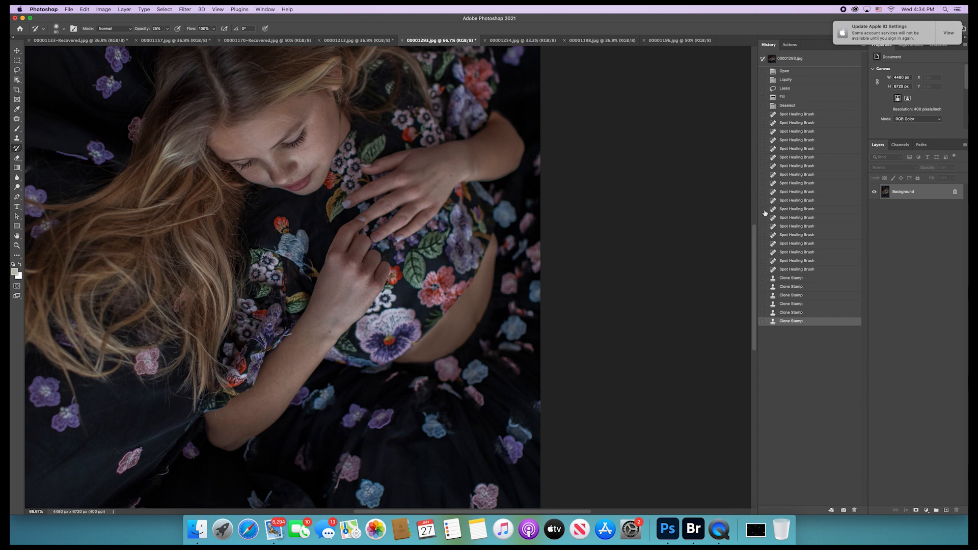
key(bracketright)
key(bracketright)
key(bracketright)
key(bracketright)
key(bracketright)
key(bracketright)
key(bracketright)
key(bracketright)
click(435, 338)
mouse_move(439, 355)
mouse_down()
mouse_move(407, 364)
mouse_move(428, 351)
mouse_up()
click(442, 339)
click(450, 329)
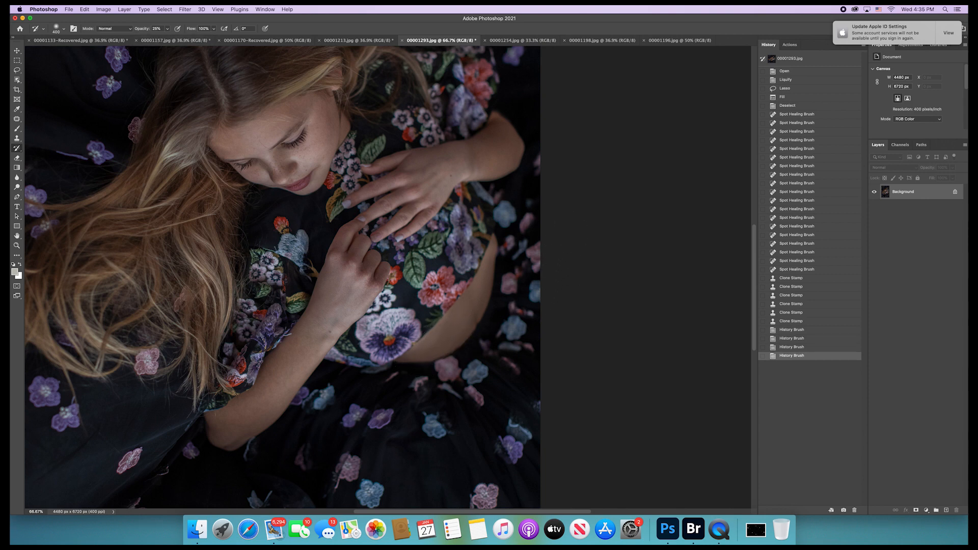
key(super+0)
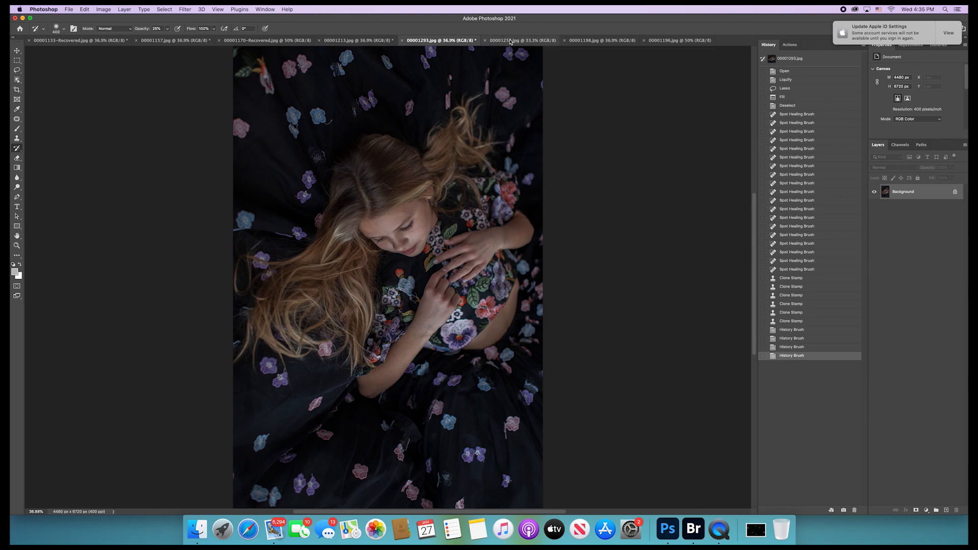
- In 00001254.jpg, outline the pale fabric tip at the right of the hem with the Patch tool, replace it with Content-Aware fill, and deselect
click(510, 41)
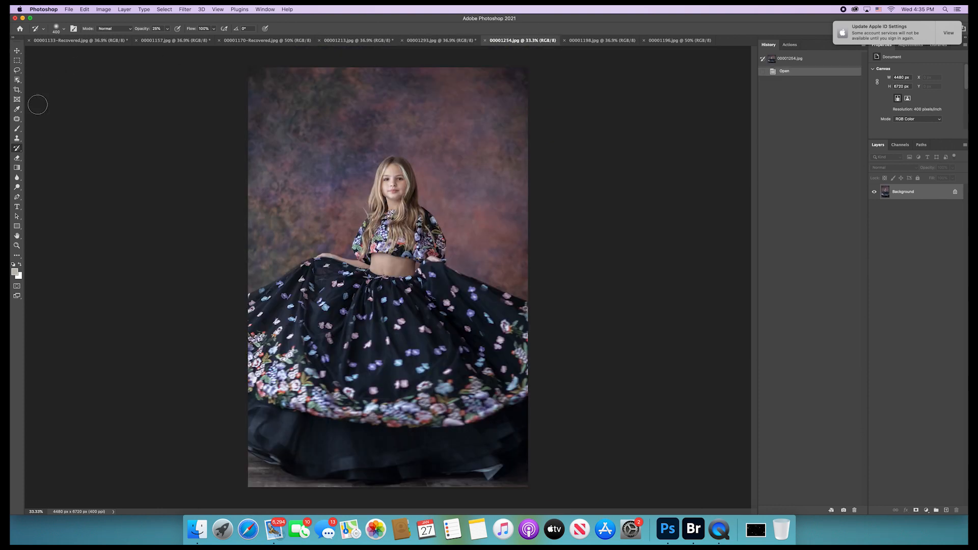
click(16, 120)
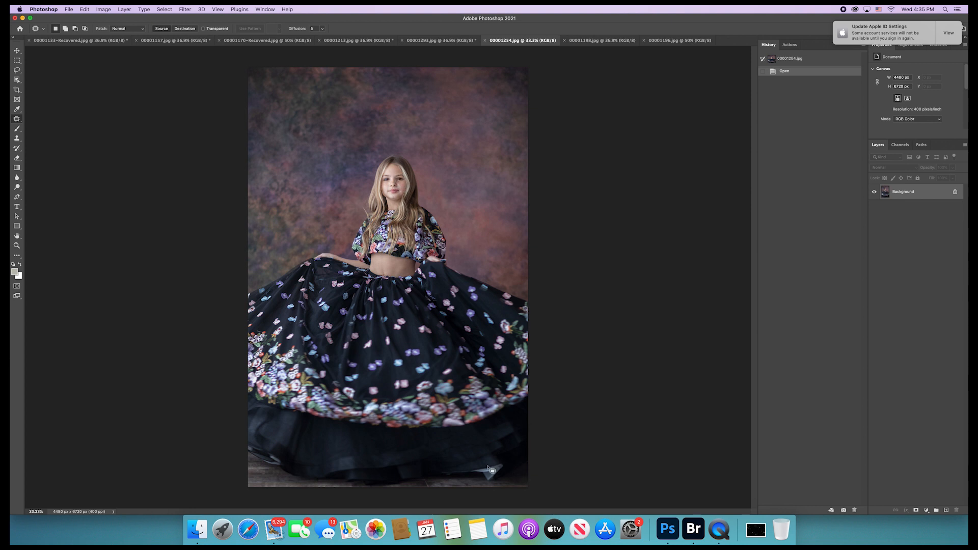
mouse_move(485, 468)
mouse_down()
mouse_move(446, 470)
mouse_move(504, 478)
mouse_move(507, 466)
mouse_move(490, 463)
mouse_up()
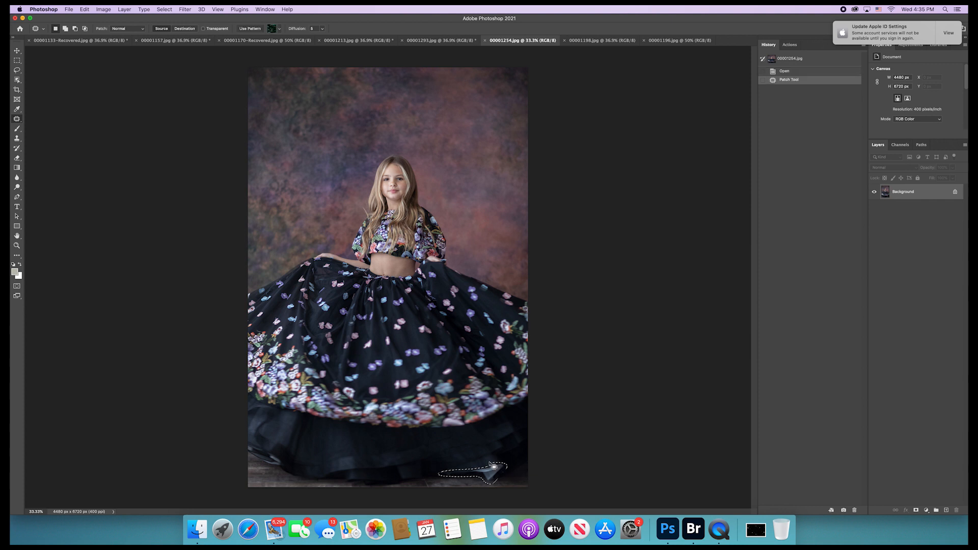
key(shift+BackSpace)
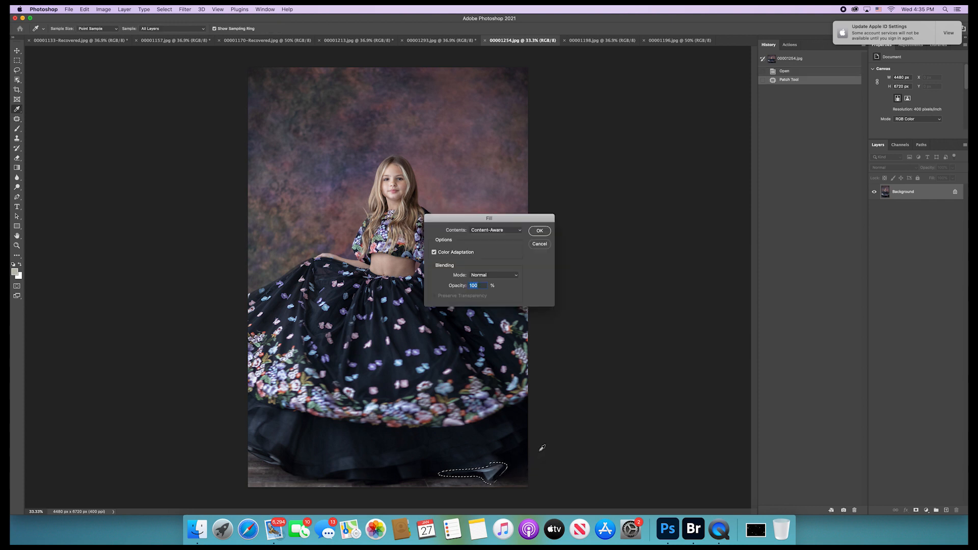
click(540, 231)
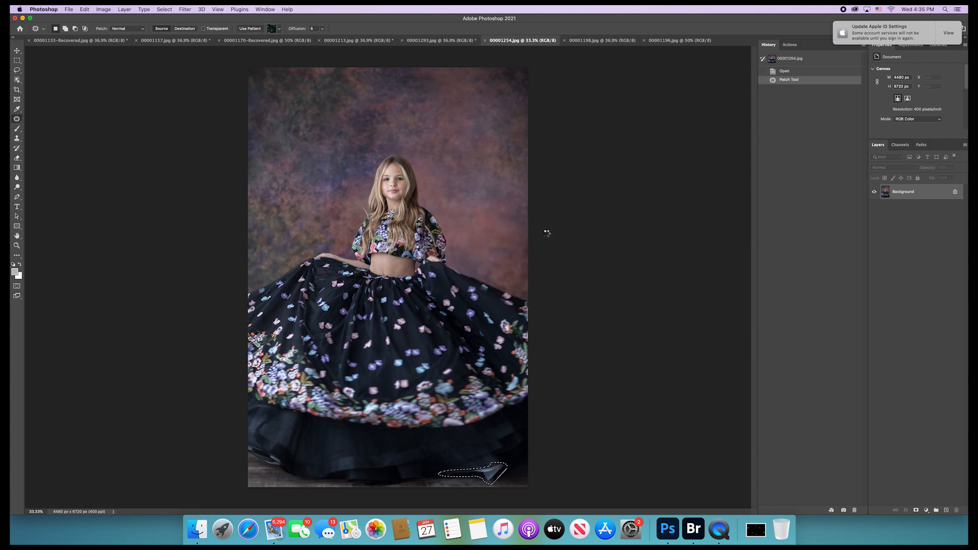
click(279, 469)
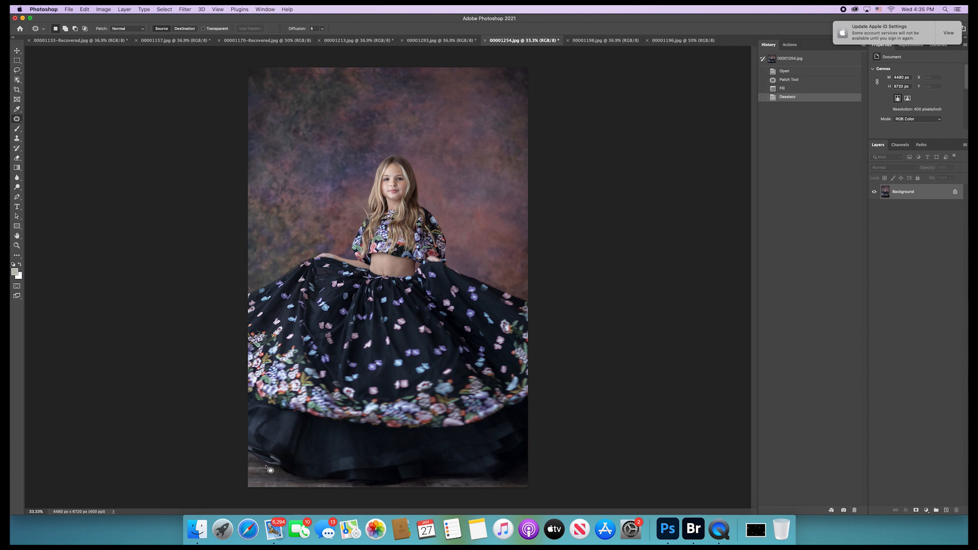
- Select the small distracting patch at the hem's lower-left edge, replace it with a Content-Aware fill at 100% opacity, and deselect
mouse_move(265, 463)
mouse_down()
mouse_move(287, 465)
mouse_move(279, 456)
mouse_move(265, 463)
mouse_up()
key(BackSpace)
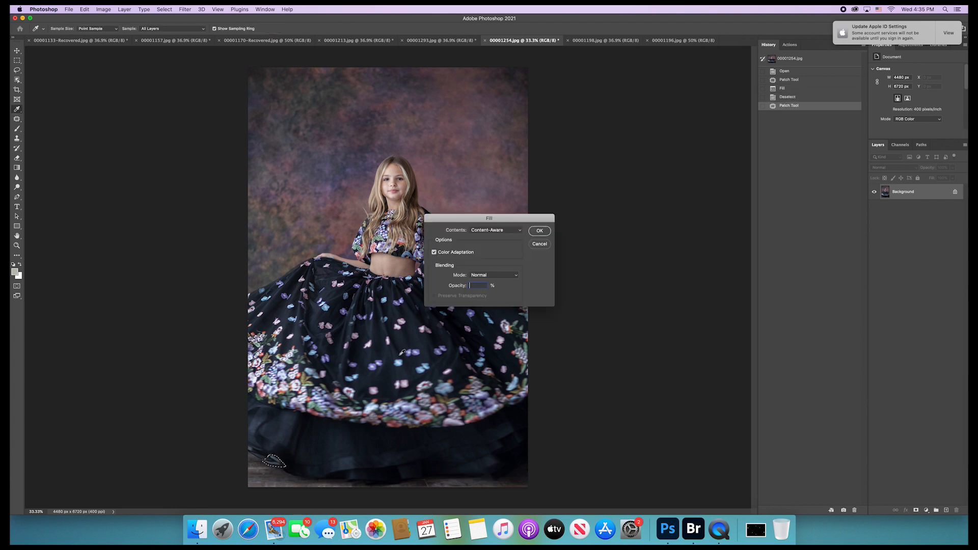
click(539, 232)
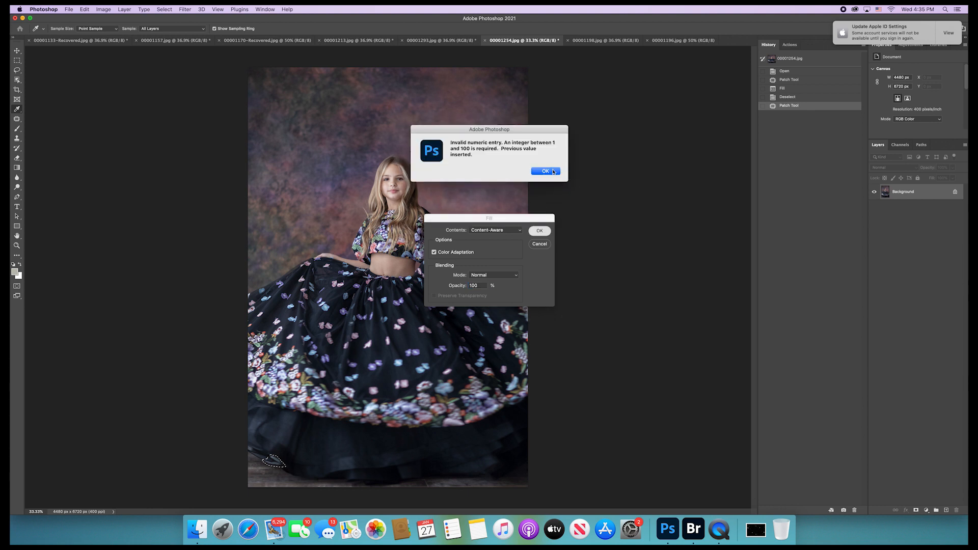
click(547, 170)
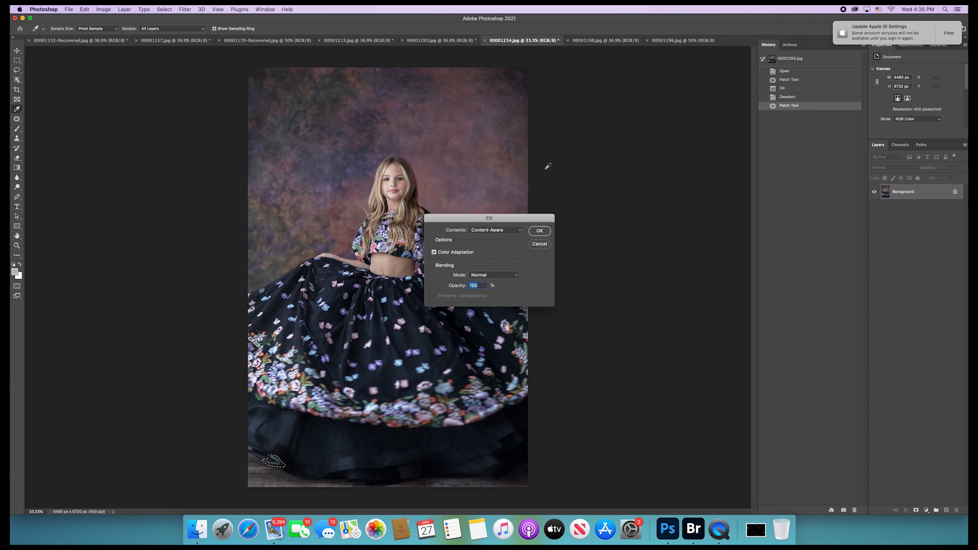
click(539, 231)
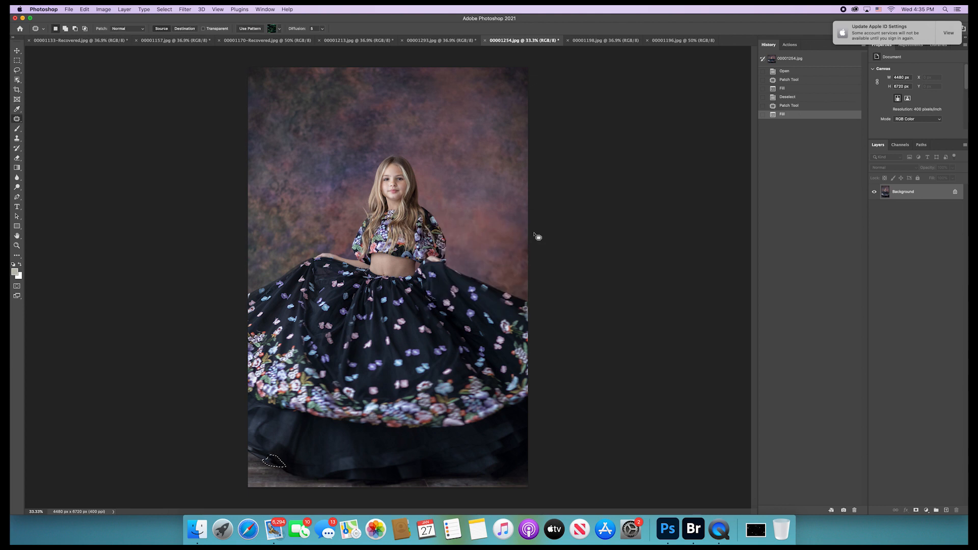
click(160, 9)
click(172, 25)
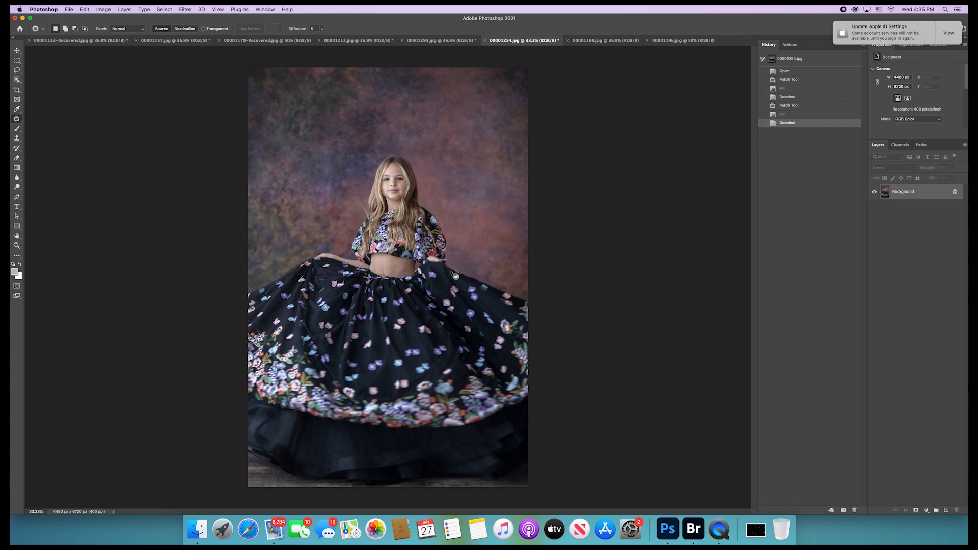
- Fine-tune the full-skirt portrait's midtones and shadows with a Levels adjustment on the RGB channel
key(super+l)
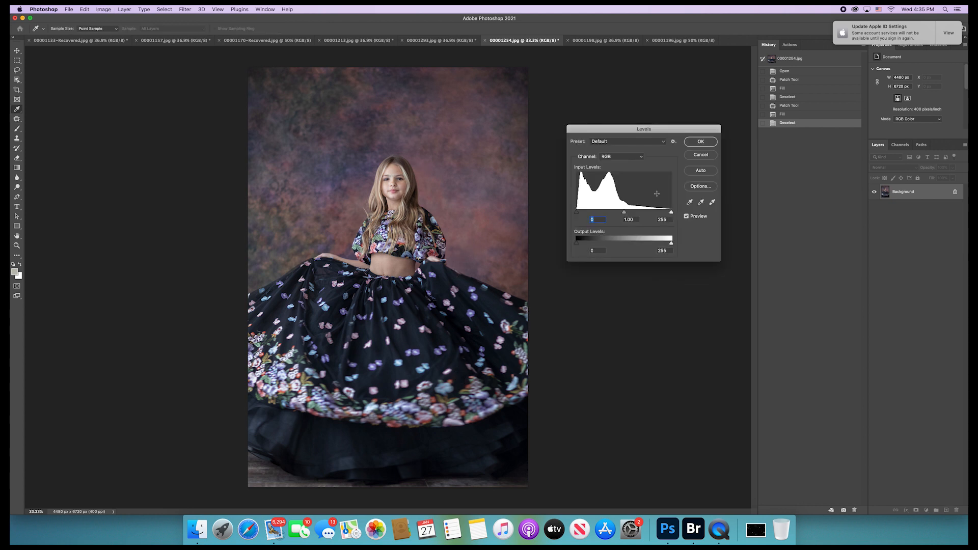
click(626, 212)
drag(578, 214, 578, 215)
click(699, 144)
- Bring up 00001198.jpg, patch the small mark near the bent elbow below the raised hand, and deselect
click(615, 39)
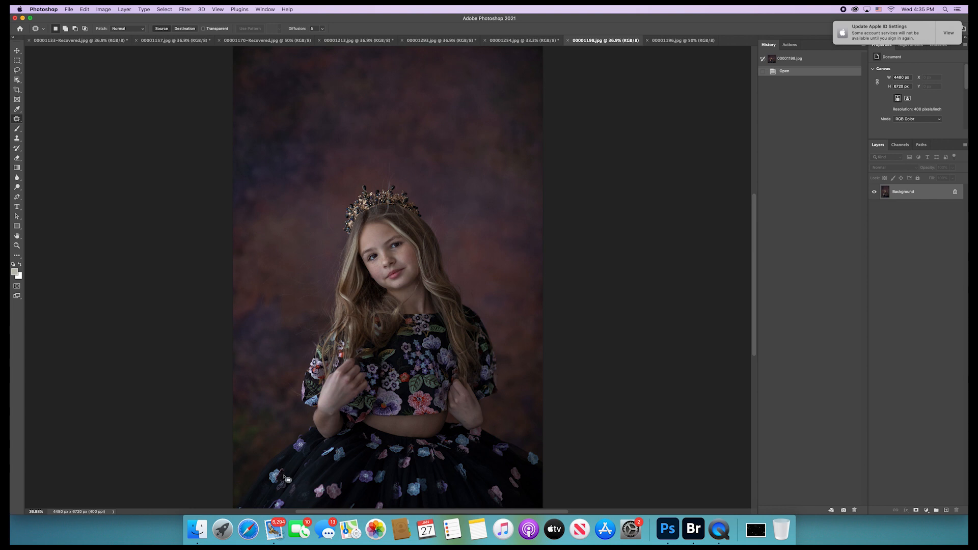
mouse_move(332, 418)
mouse_down()
mouse_move(340, 422)
mouse_move(332, 414)
mouse_up()
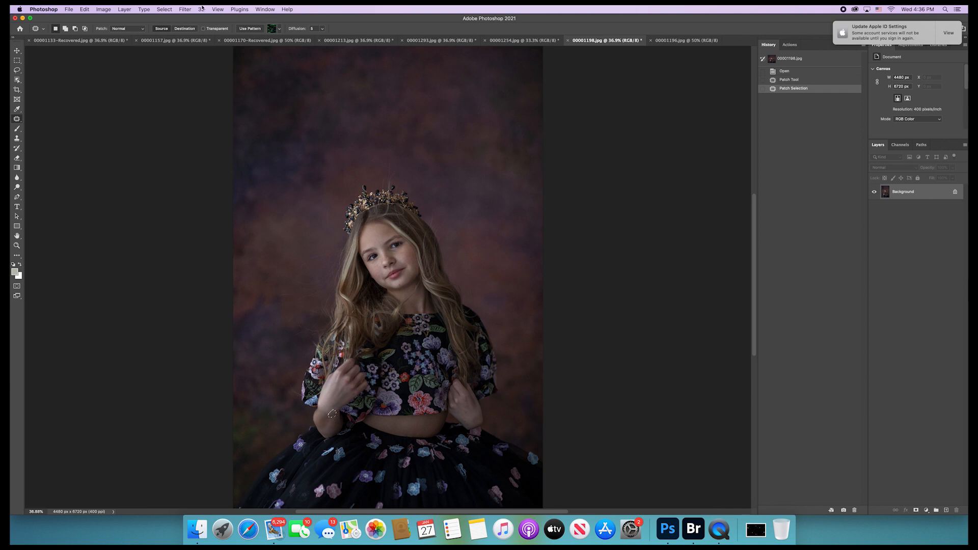
click(164, 9)
click(168, 25)
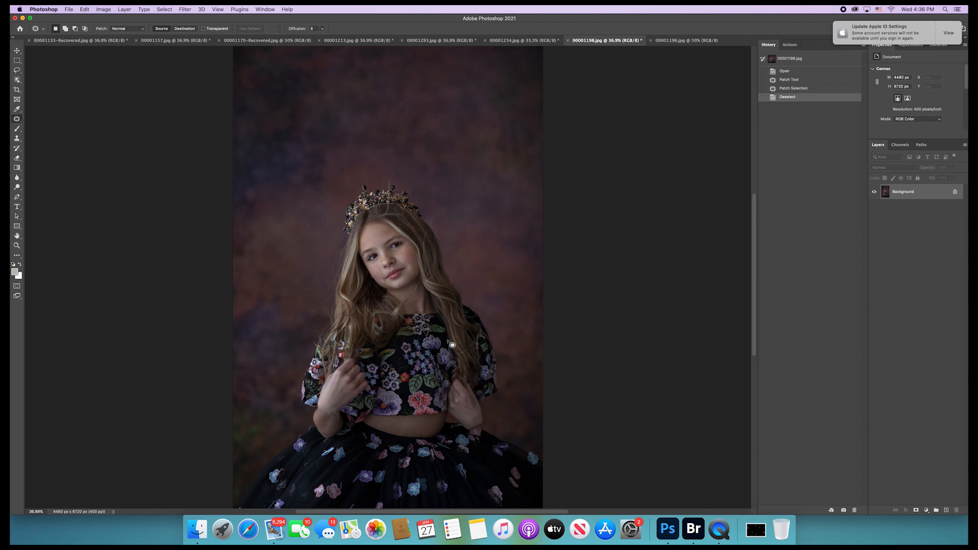
- Run the All Over Eye Foundation action on the crown portrait
click(790, 45)
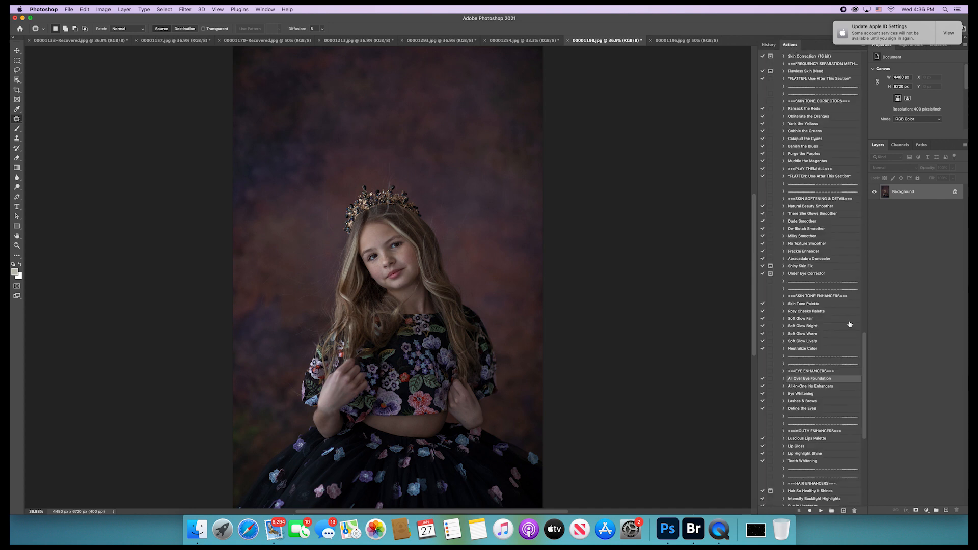
scroll(830, 426, down, 5)
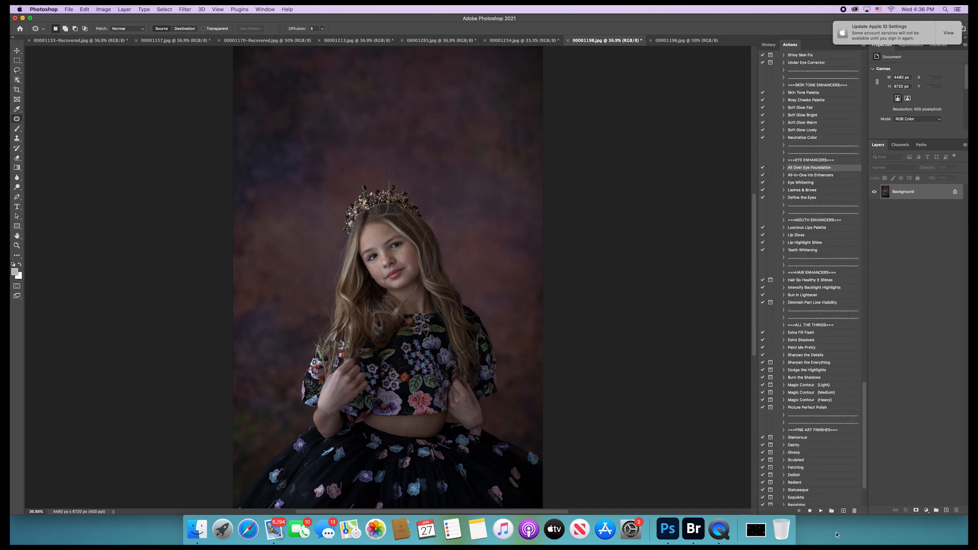
click(820, 511)
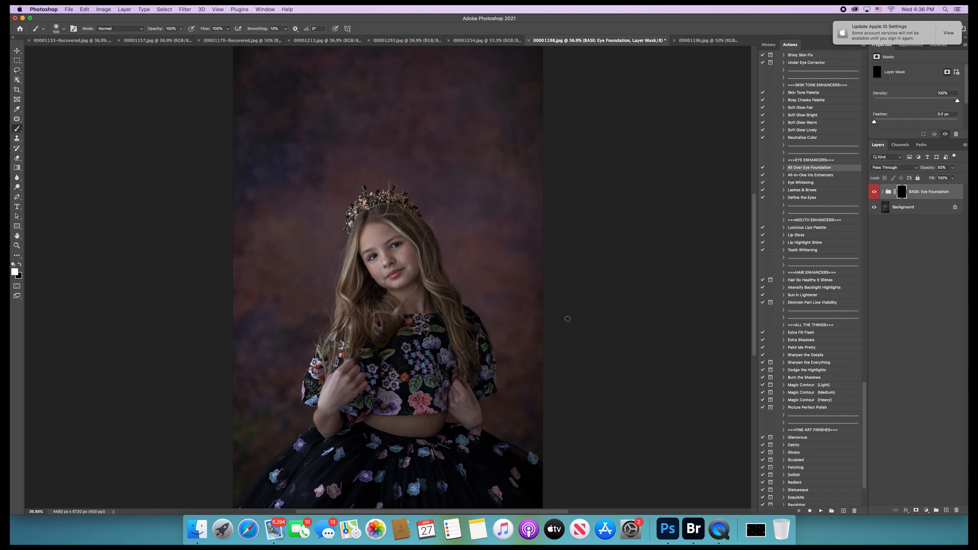
- Paint the Eye Foundation effect in over the eyes on its layer mask with an adjusted brush size, and flatten the image
key(bracketright)
key(bracketright)
key(bracketright)
key(bracketright)
key(bracketright)
key(bracketright)
key(bracketright)
click(395, 245)
key(bracketleft)
key(bracketleft)
key(bracketleft)
click(124, 9)
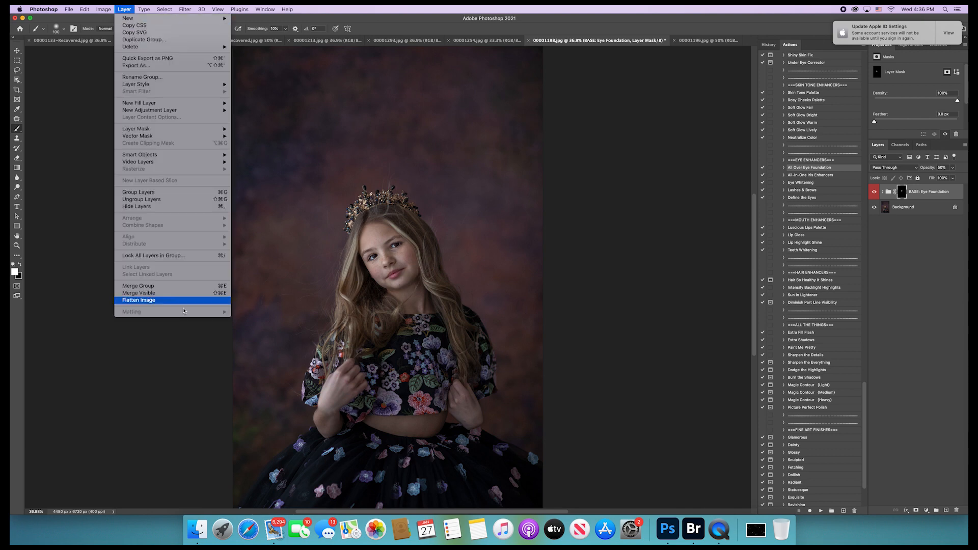
click(177, 306)
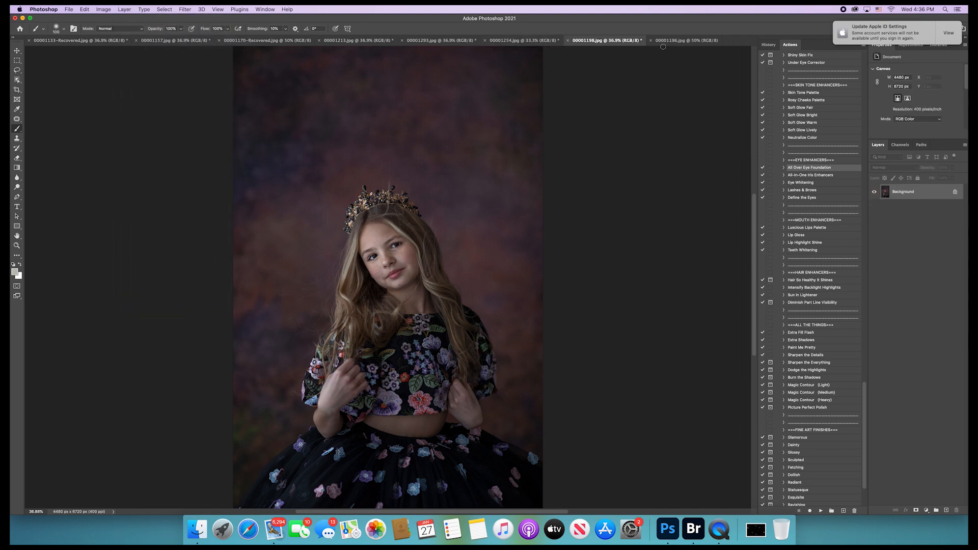
- Bring up the 00001196.jpg portrait
click(680, 42)
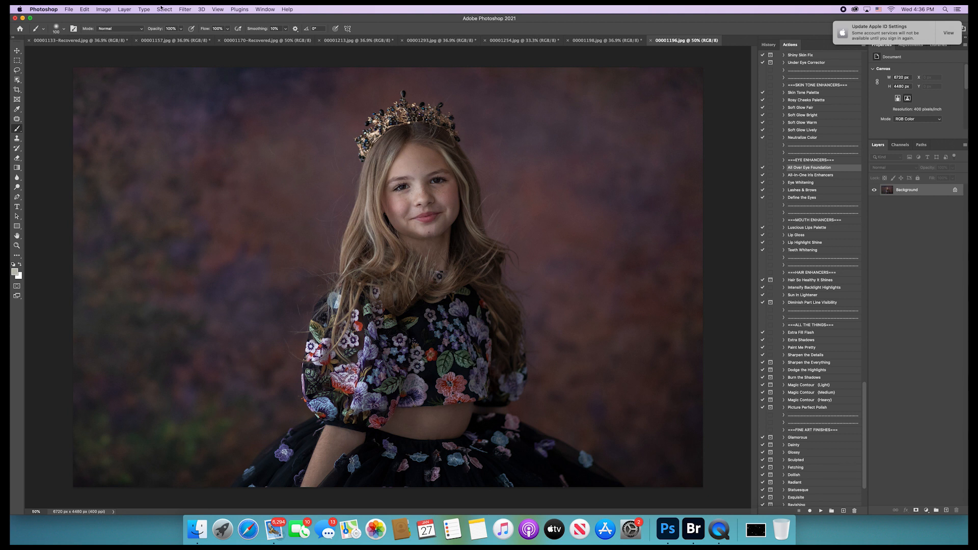
click(184, 9)
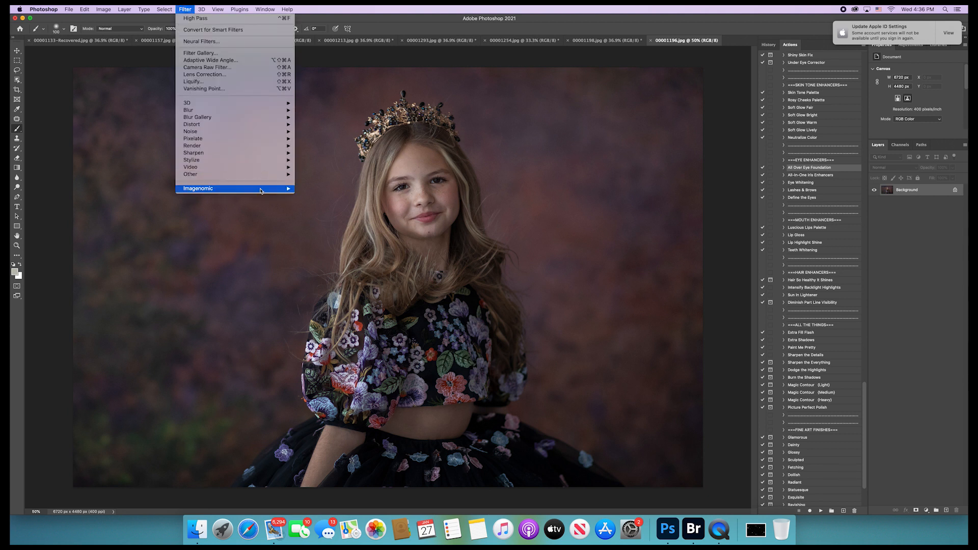
mouse_move(260, 190)
click(313, 189)
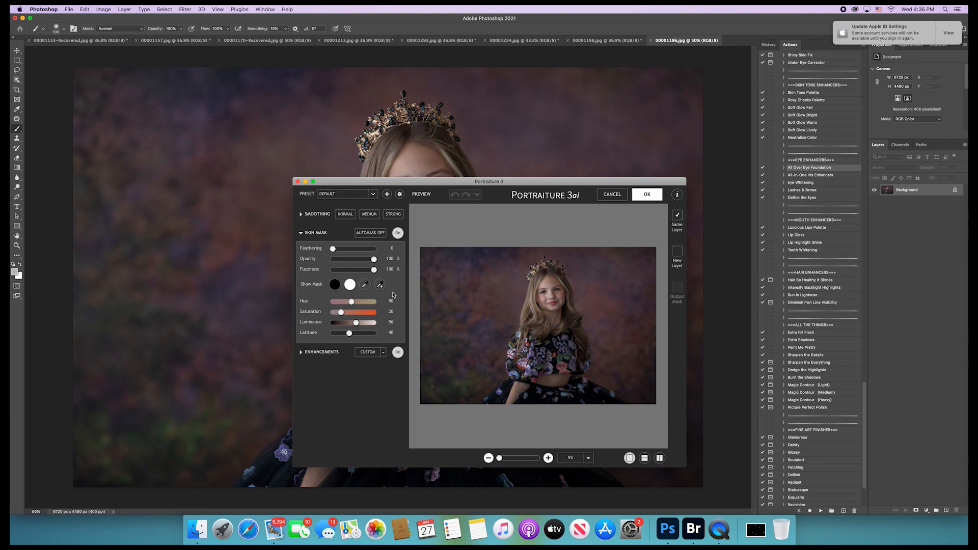
click(365, 285)
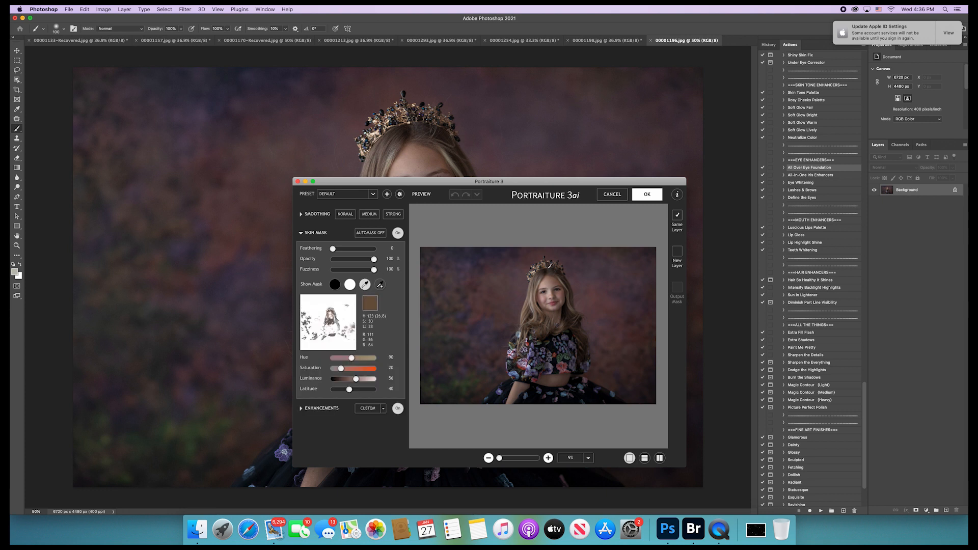
click(554, 285)
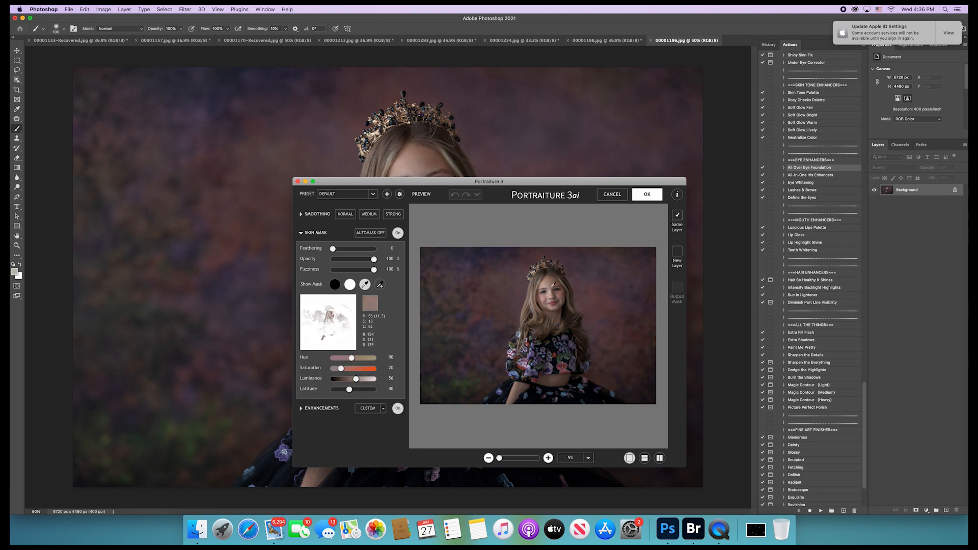
click(552, 283)
click(552, 284)
shift+click(553, 285)
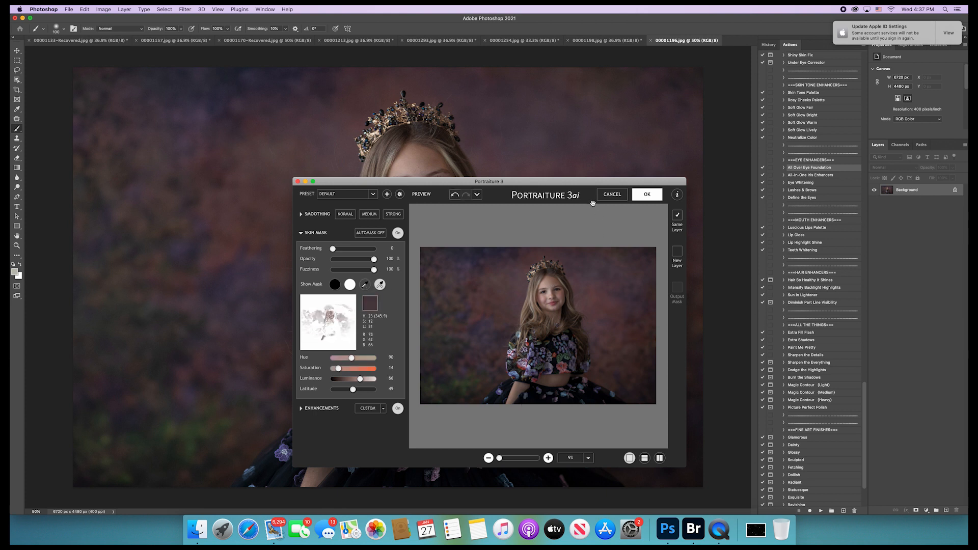
click(612, 194)
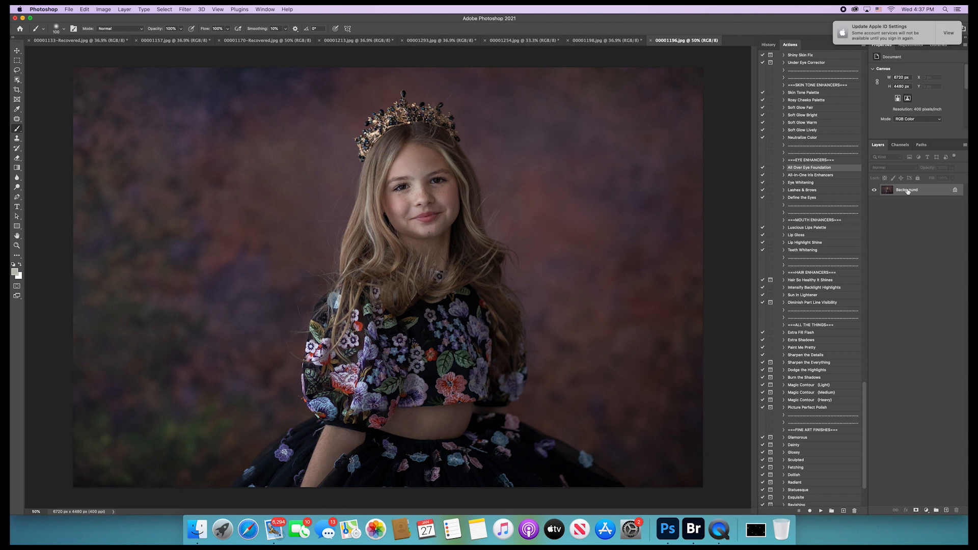
- Duplicate the crown portrait's background layer and smooth the copy with Portraiture 3, sampling the facial skin for the skin mask
key(super+j)
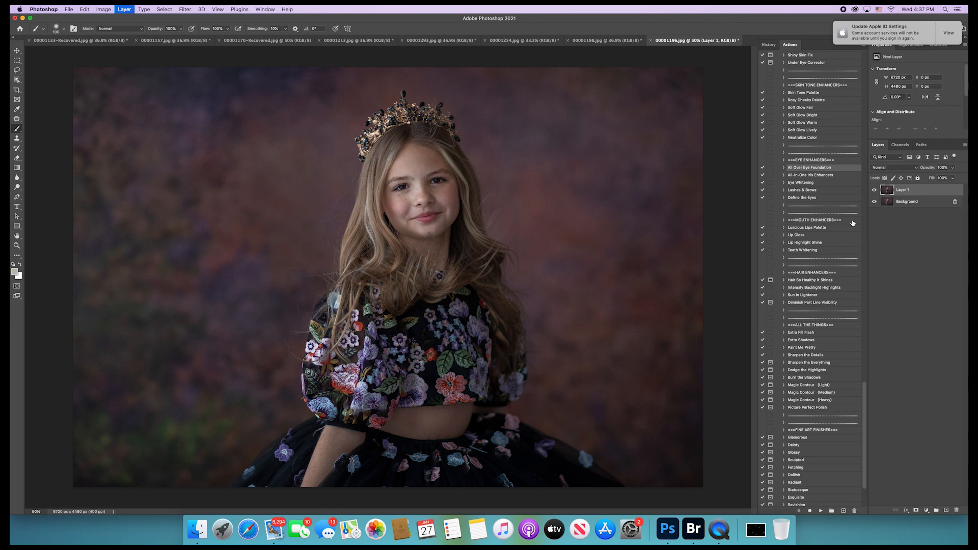
click(184, 9)
click(185, 9)
click(184, 9)
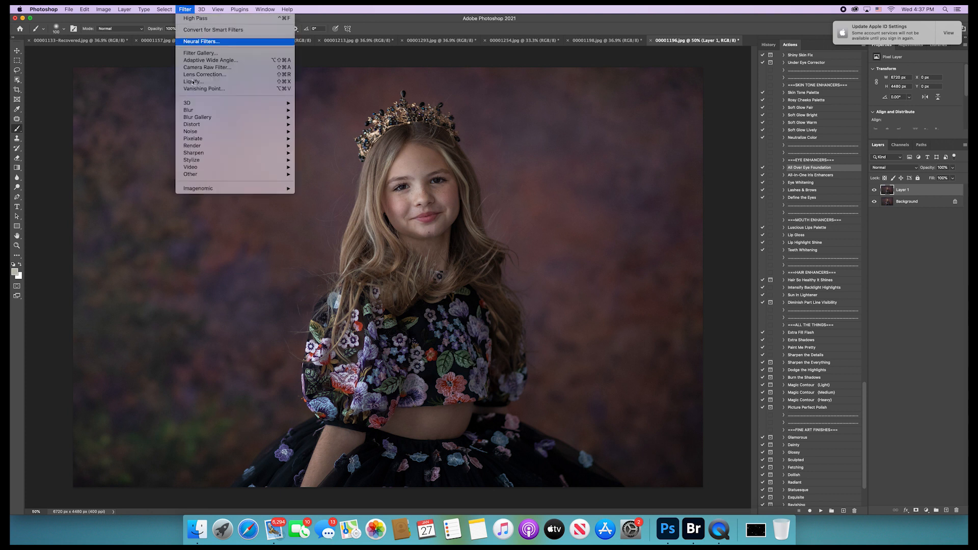
mouse_move(247, 188)
click(301, 193)
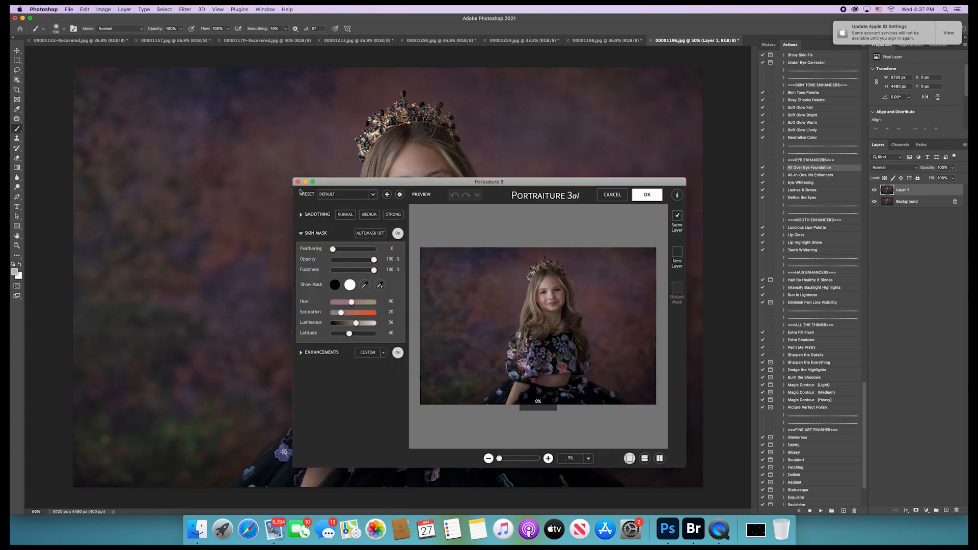
click(364, 286)
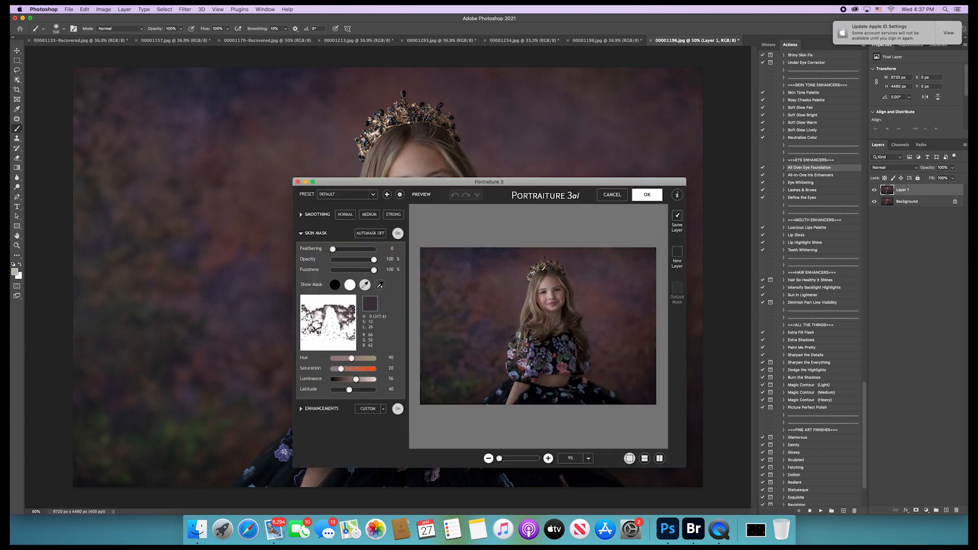
click(553, 285)
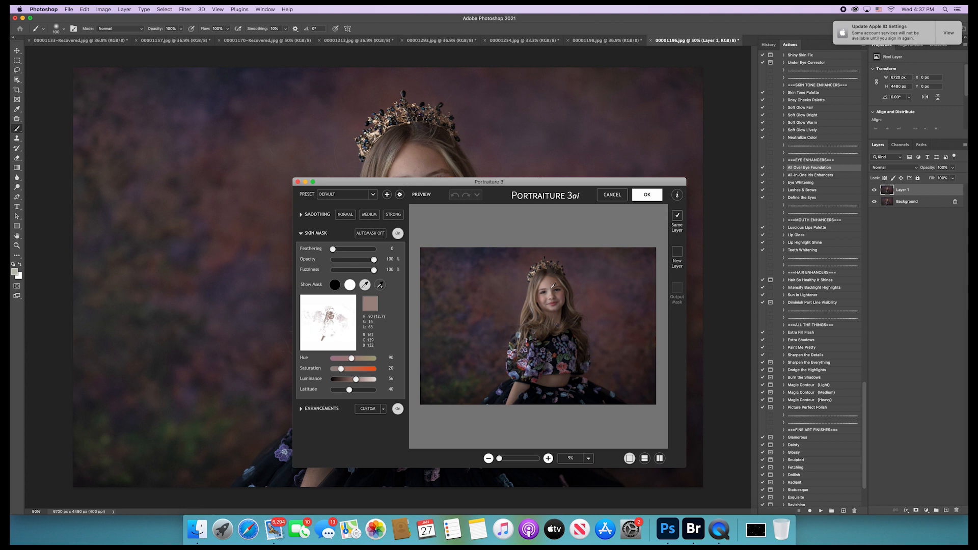
click(554, 284)
click(380, 285)
click(538, 404)
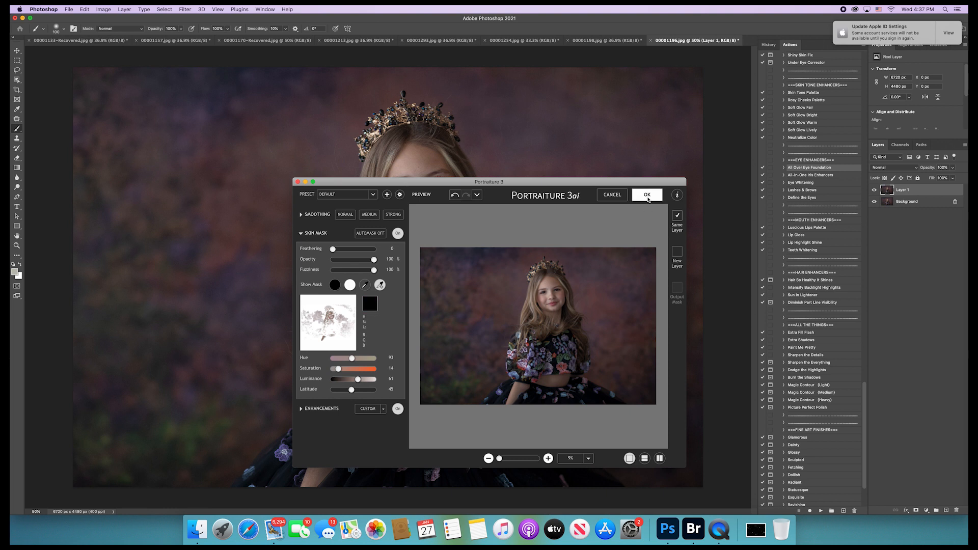
click(647, 196)
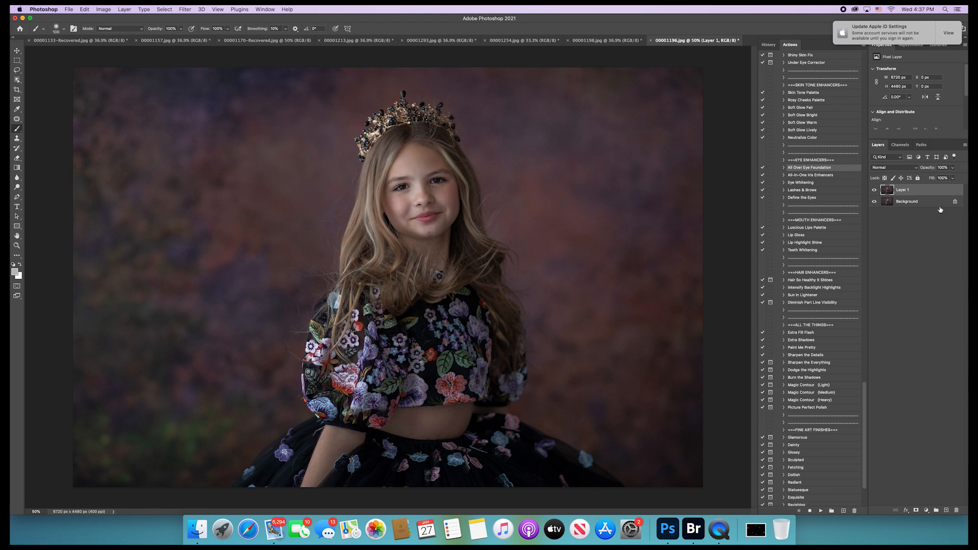
- Add a layer mask to the smoothed layer for a black brush at 29% opacity and size 200, and flatten the image
click(917, 510)
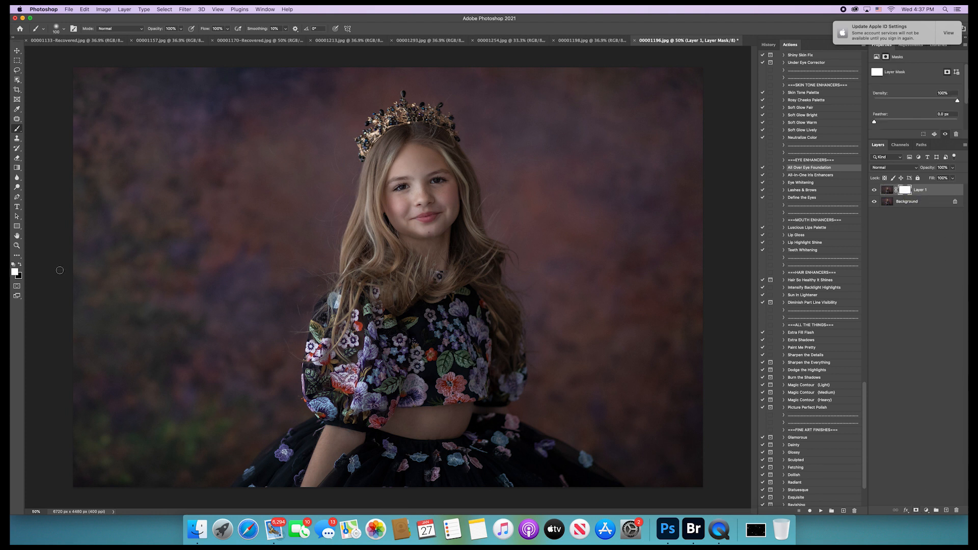
click(19, 265)
click(181, 29)
drag(182, 40, 156, 39)
key(bracketright)
key(bracketright)
click(125, 9)
click(162, 300)
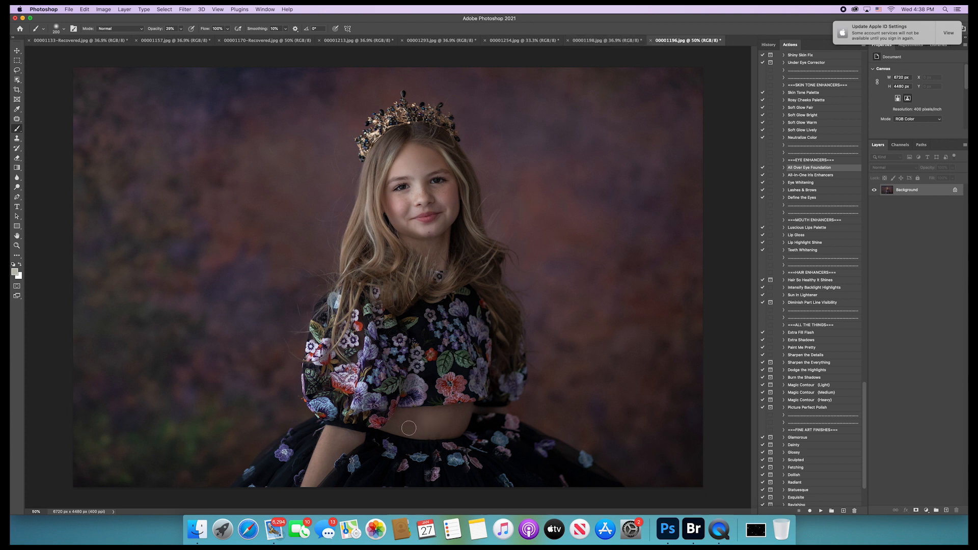
- Bring up 00001198.jpg and apply the Portraiture 3 smoothing to a duplicate of its background layer
click(625, 41)
key(super+j)
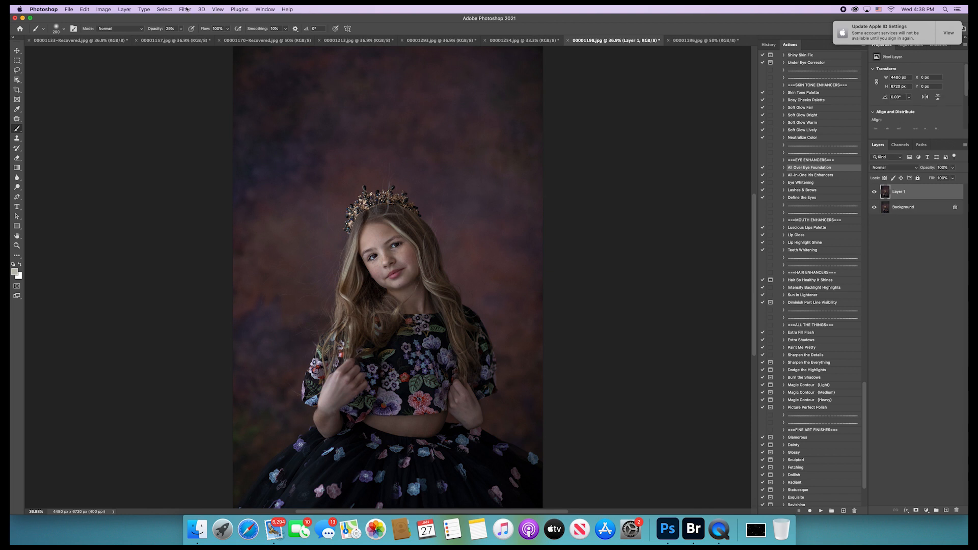
click(186, 9)
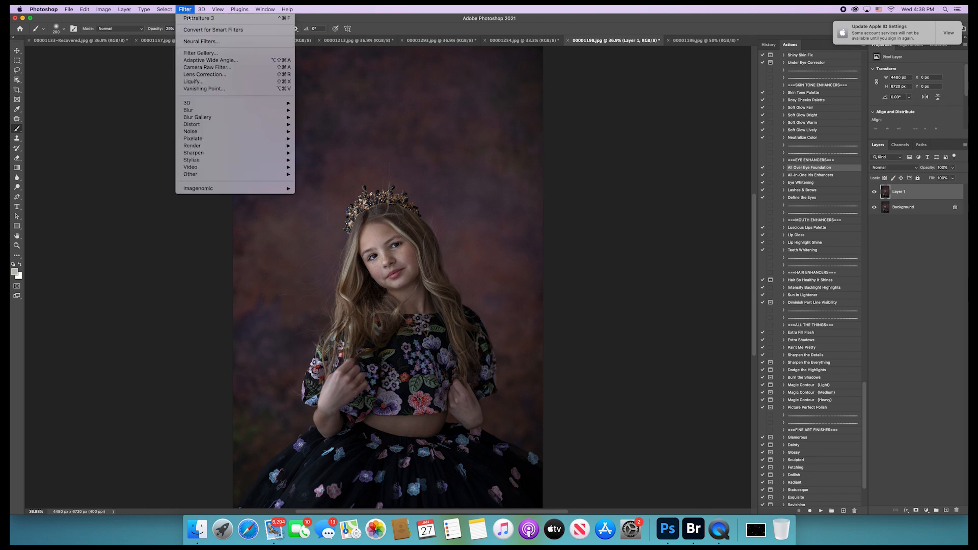
click(219, 19)
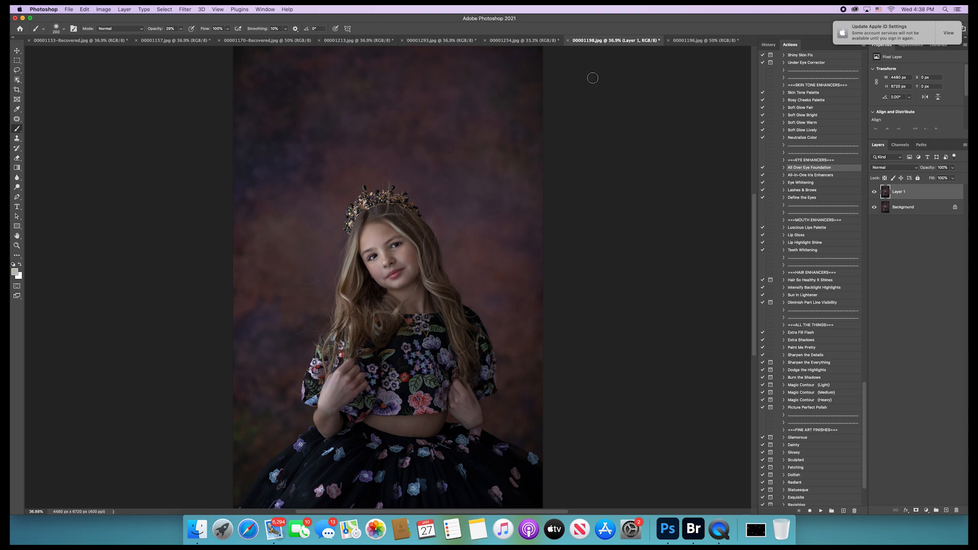
- Bring up 00001254.jpg and apply the Portraiture 3 smoothing to a duplicate of its background layer
click(546, 42)
key(super+j)
click(195, 9)
click(185, 19)
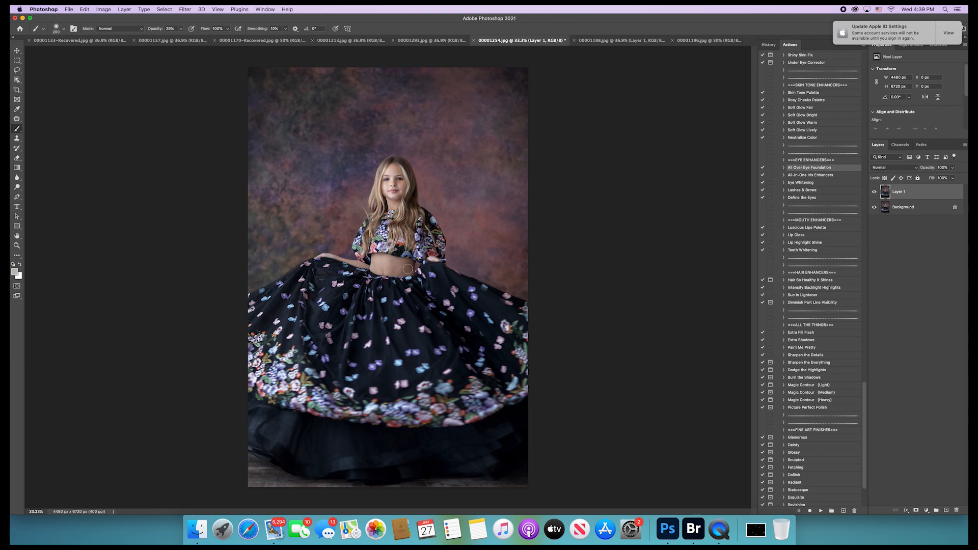
- In 00001293.jpg, smooth a duplicate of the background layer with Portraiture 3 and add a layer mask to it
click(452, 42)
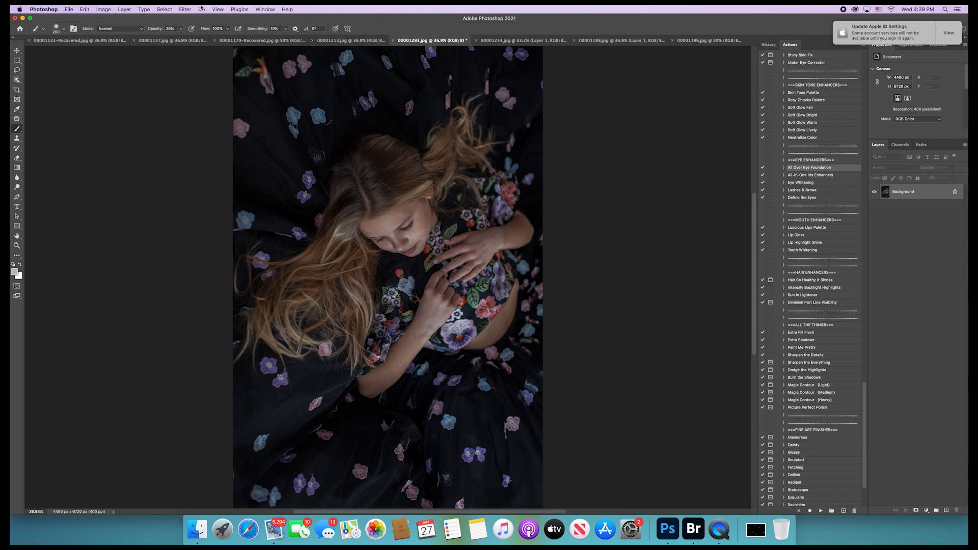
key(super+j)
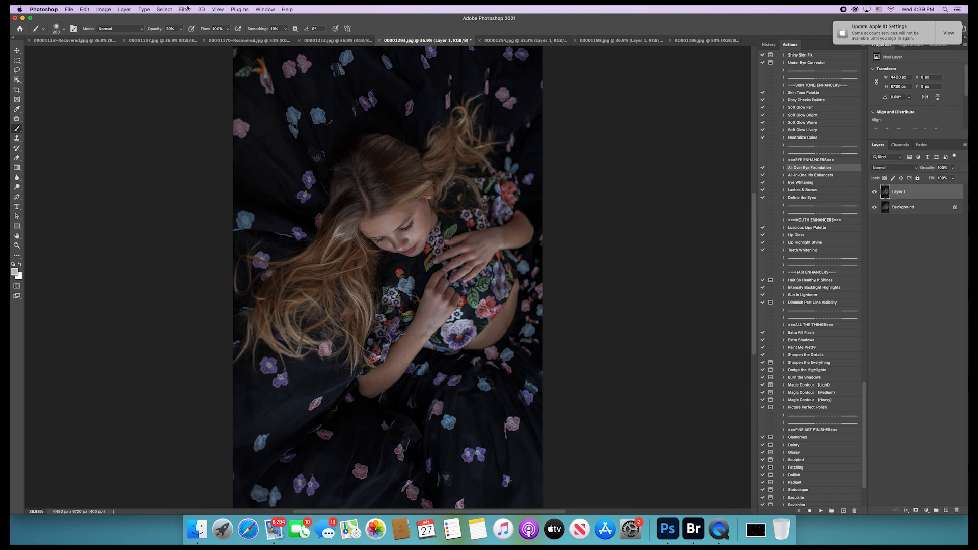
click(185, 10)
click(185, 10)
click(916, 511)
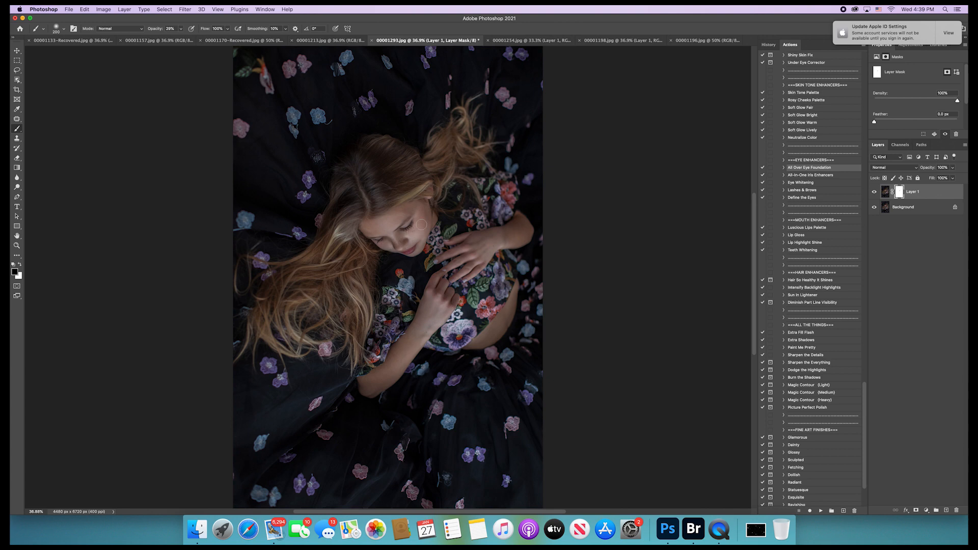
- Bring up 00001213.jpg and apply the Portraiture 3 smoothing to a duplicate of its background layer
click(338, 40)
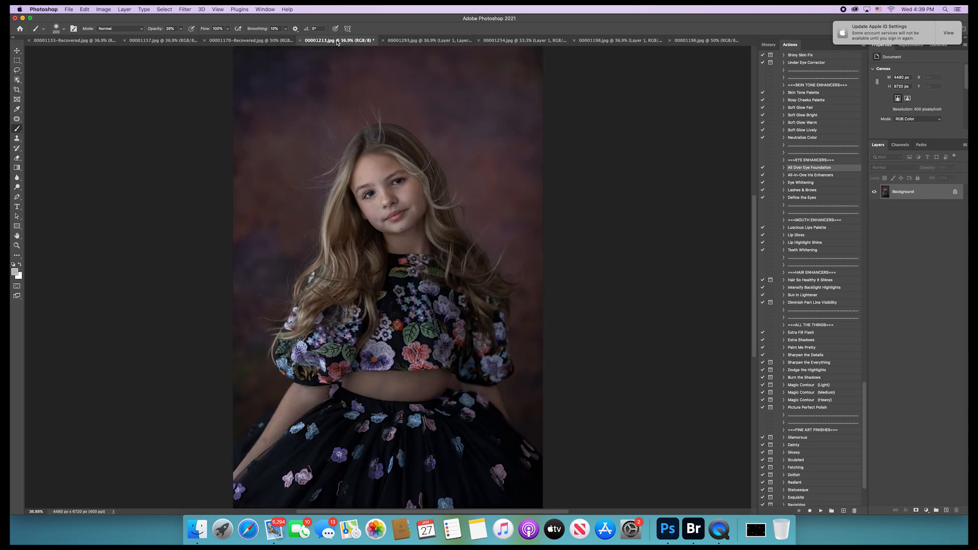
key(super+j)
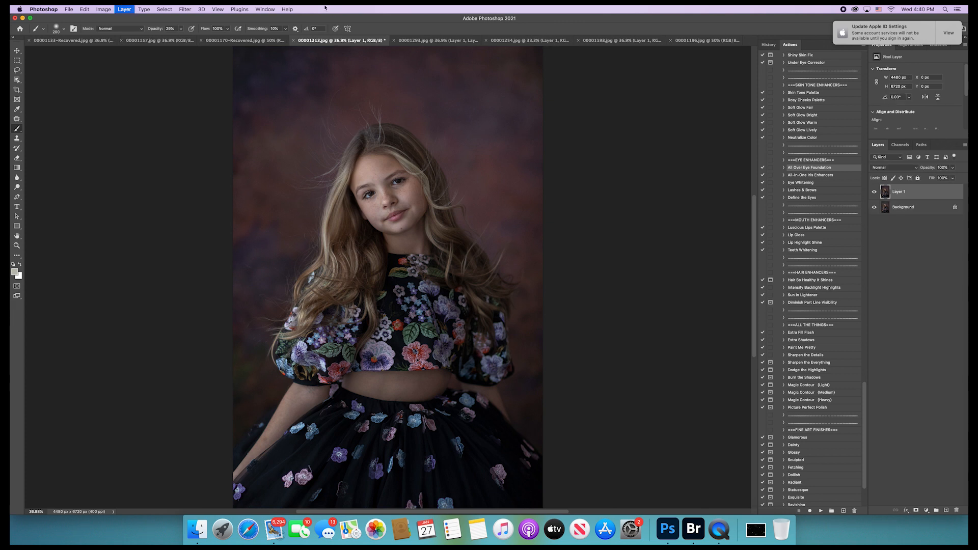
click(185, 9)
click(189, 19)
- Bring up 00001170-Recovered.jpg and darken its midtones to 0.94 with a Levels adjustment on the RGB channel
click(269, 43)
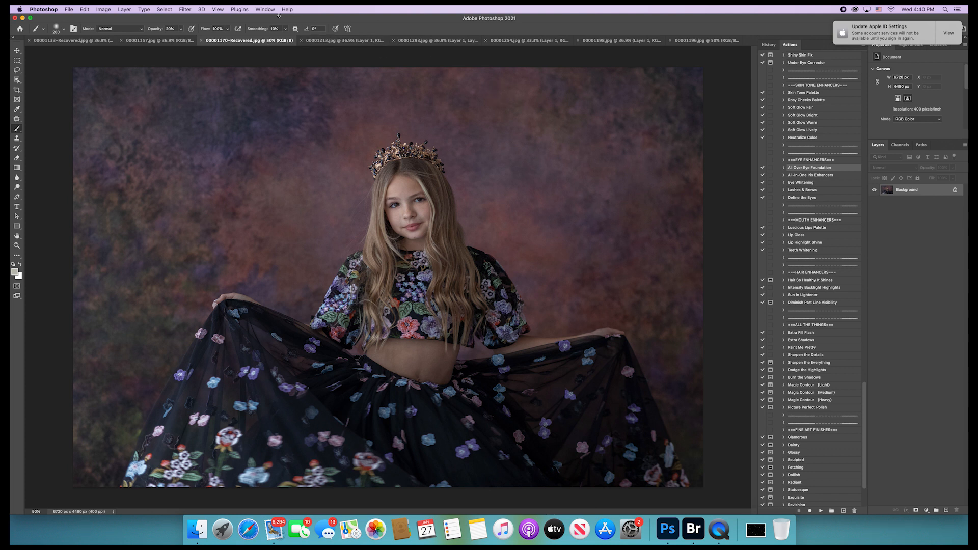
key(super+l)
drag(624, 213, 626, 214)
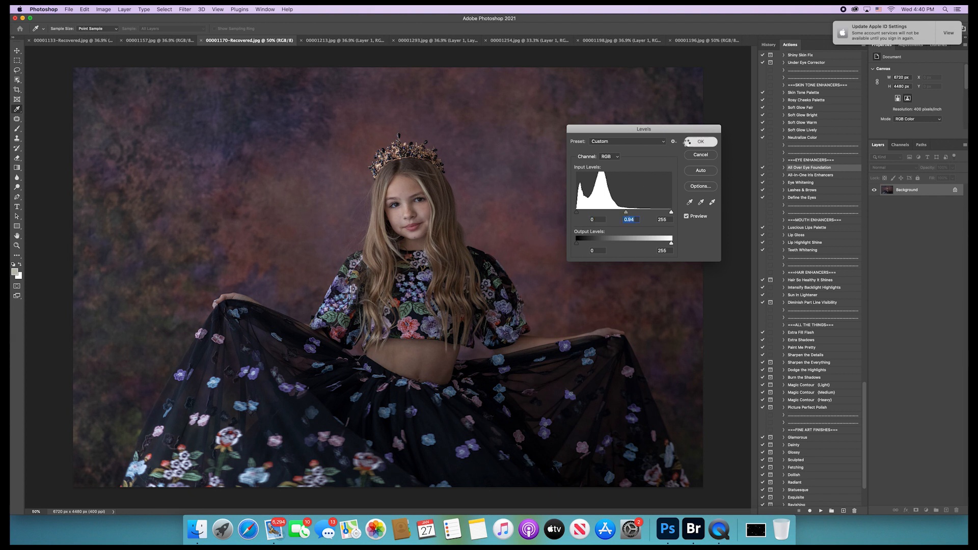
click(688, 144)
key(b)
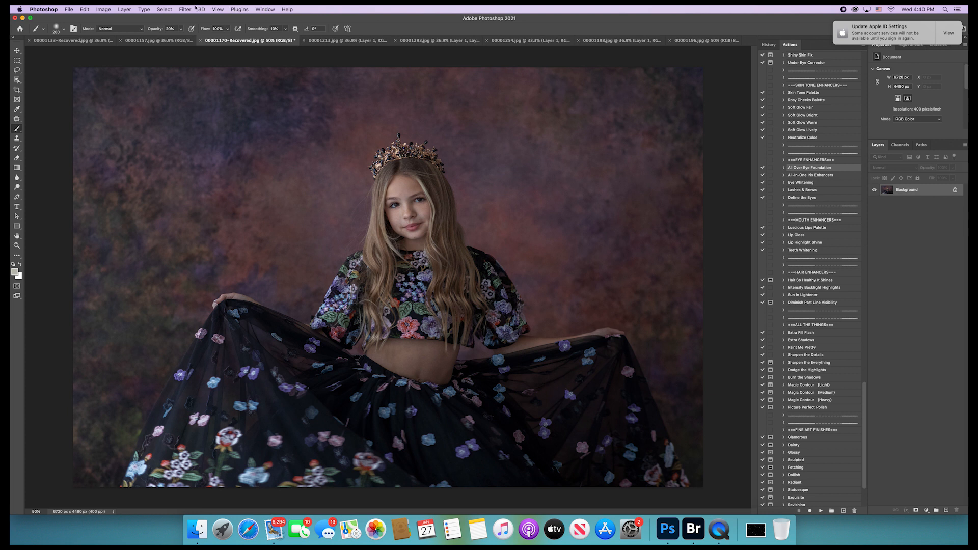
- Smooth a duplicate of the wide-skirt portrait's background with Portraiture 3 and add a layer mask, with the brush reduced to size 175
key(ctrl+j)
click(184, 7)
click(187, 19)
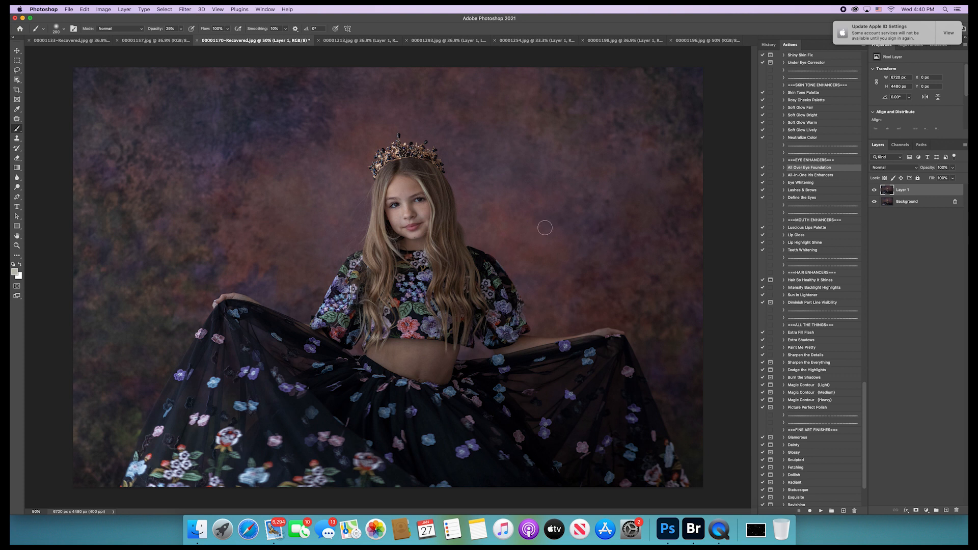
click(916, 510)
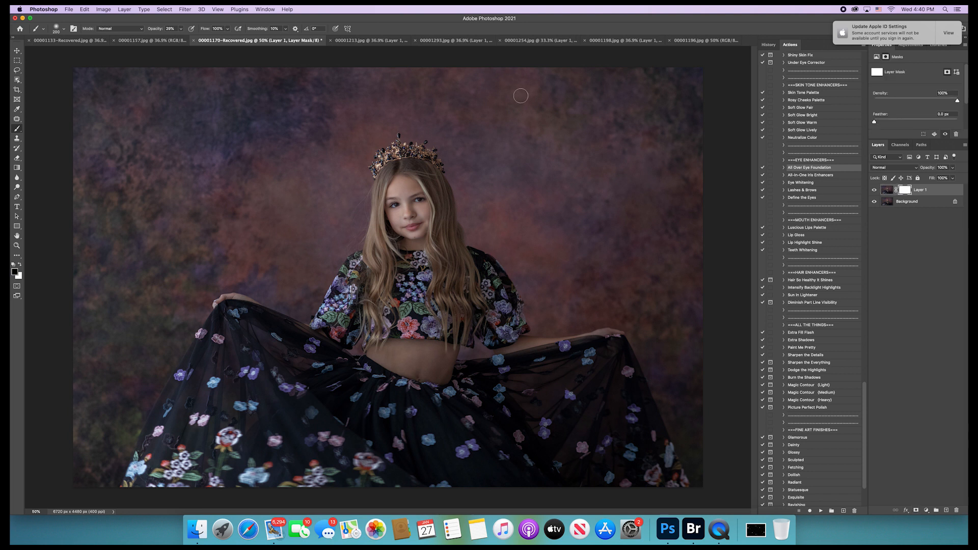
key(bracketleft)
- In 00001157.jpg, smooth a duplicate of the background layer with Portraiture 3 and add a layer mask to it
click(152, 41)
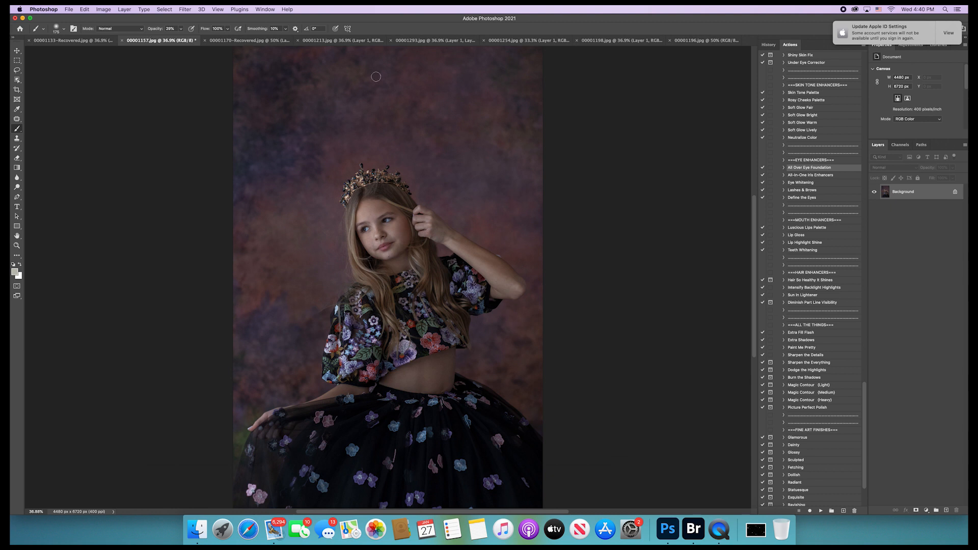
key(super+j)
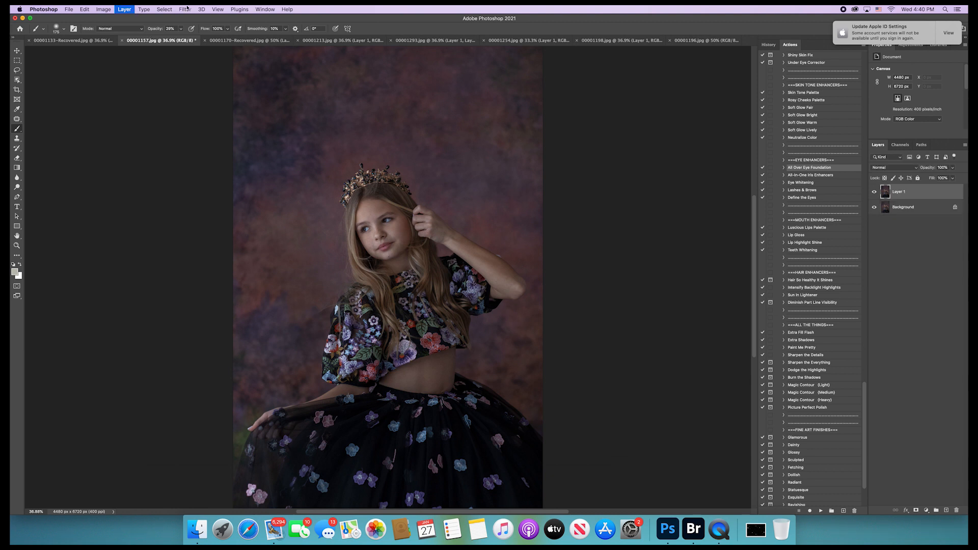
click(182, 10)
click(189, 18)
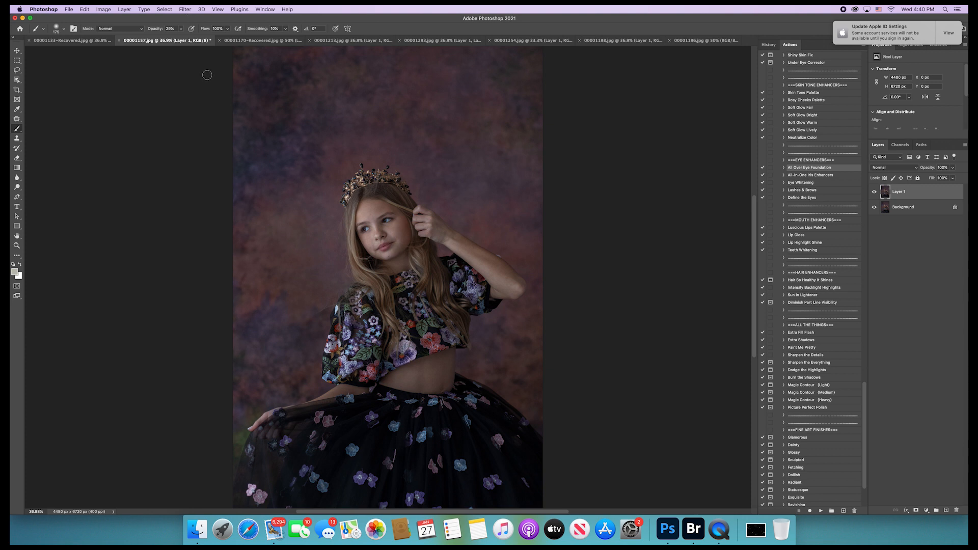
click(915, 510)
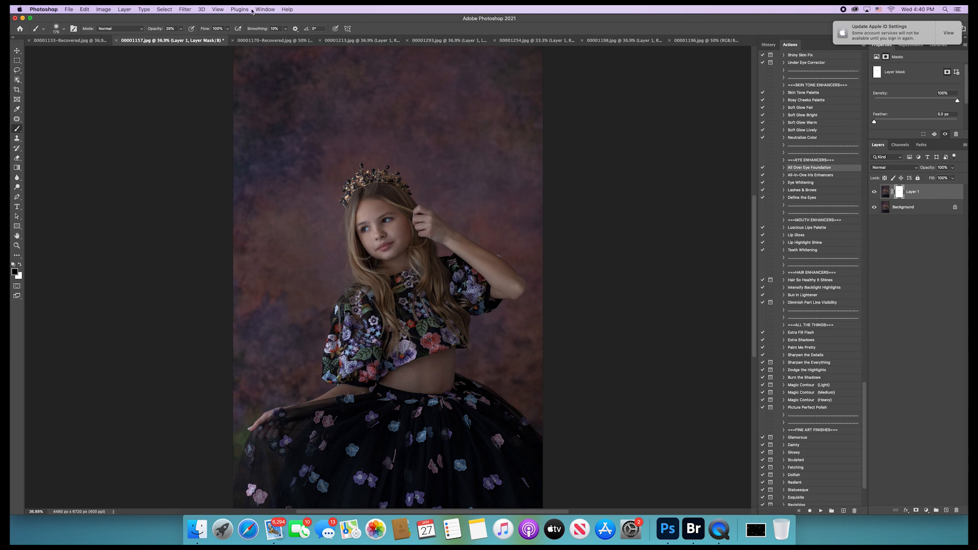
- Bring up 00001133-Recovered.jpg, smooth a duplicate of its background with Portraiture 3 and add a layer mask
click(69, 40)
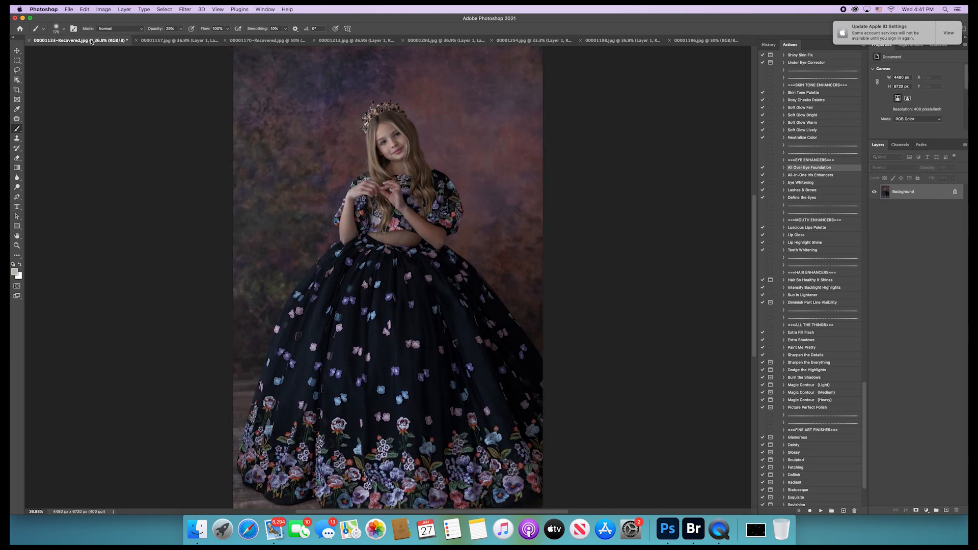
key(super+j)
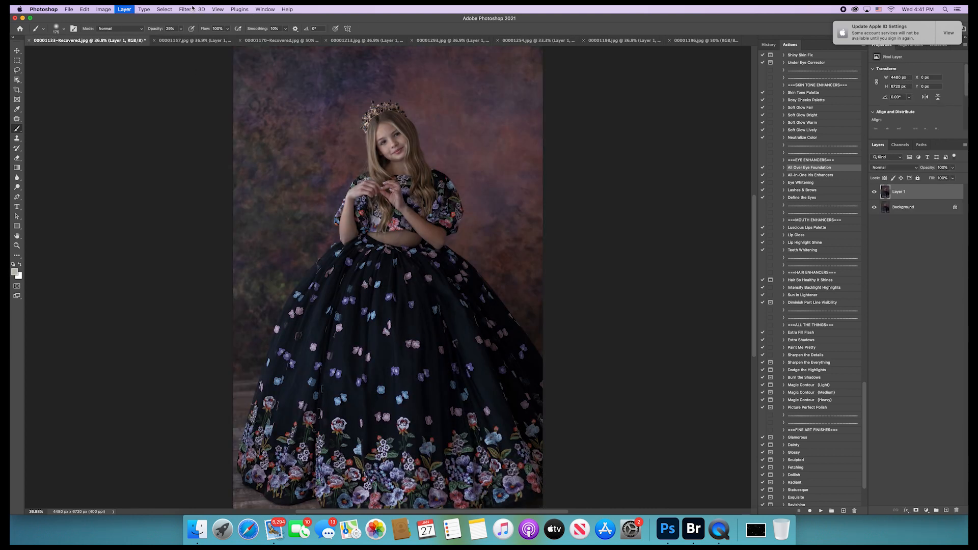
click(190, 10)
click(189, 19)
click(916, 510)
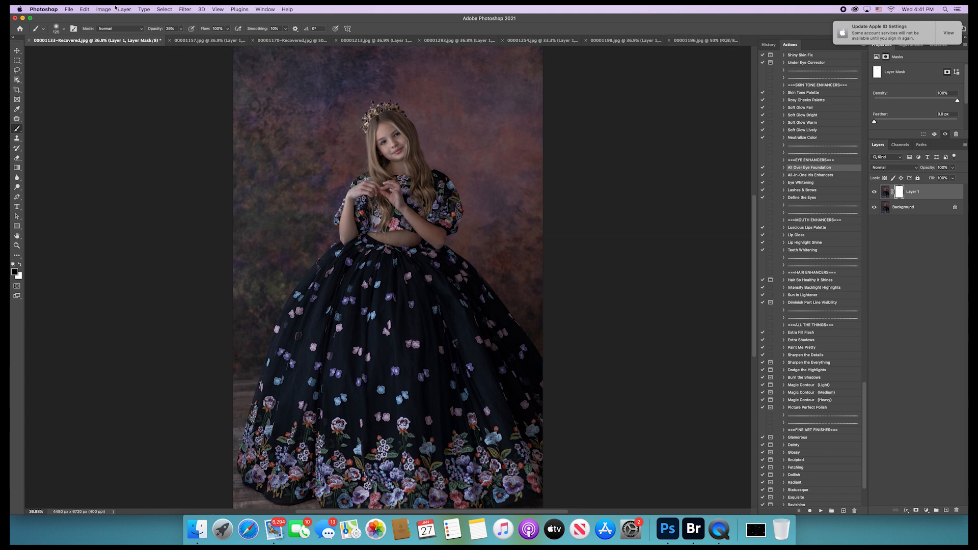
- Flatten 00001133-Recovered.jpg into a single background layer
click(186, 9)
mouse_move(253, 189)
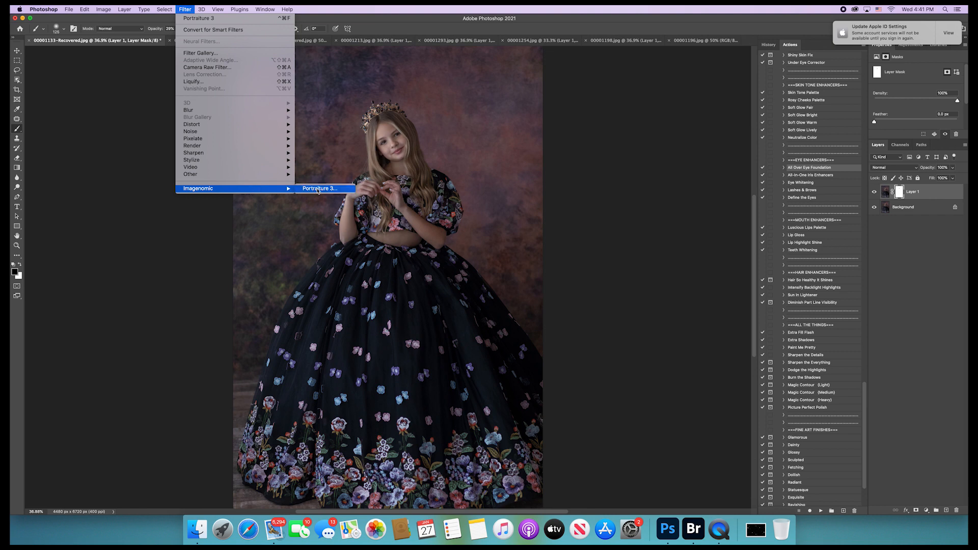
mouse_move(116, 7)
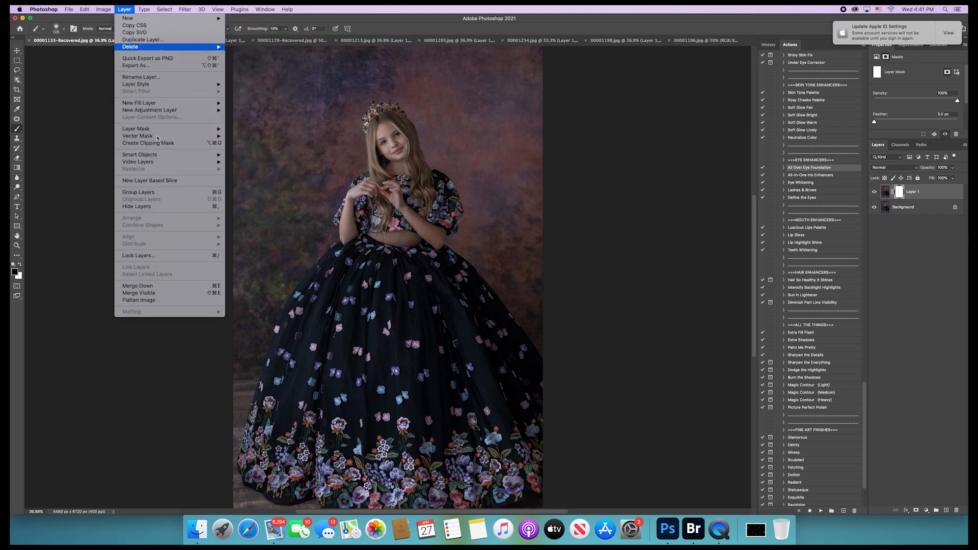
click(139, 300)
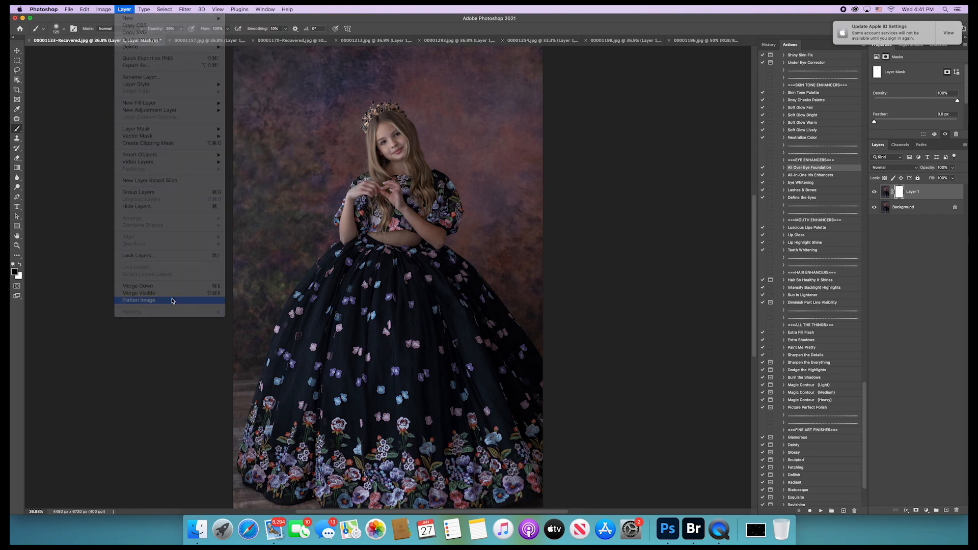
- Sample the midriff skin for the Portraiture 3 skin mask, apply the filter, and revert the history to the Flatten Image state
click(183, 8)
mouse_move(271, 189)
click(304, 189)
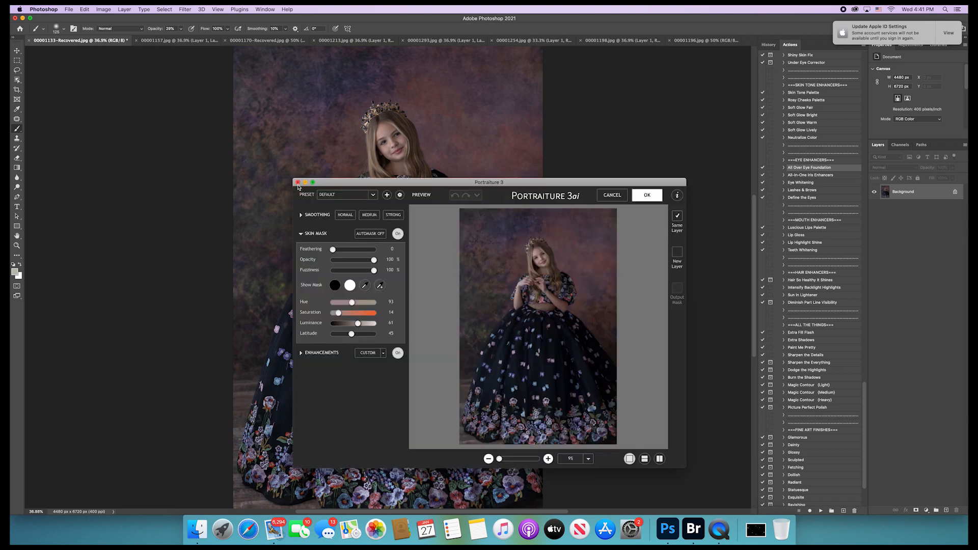
click(365, 285)
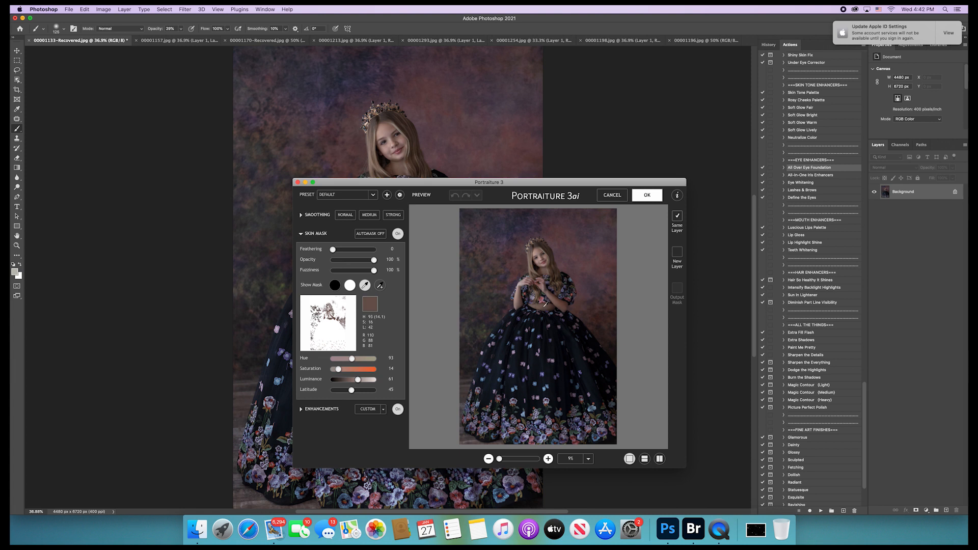
click(544, 304)
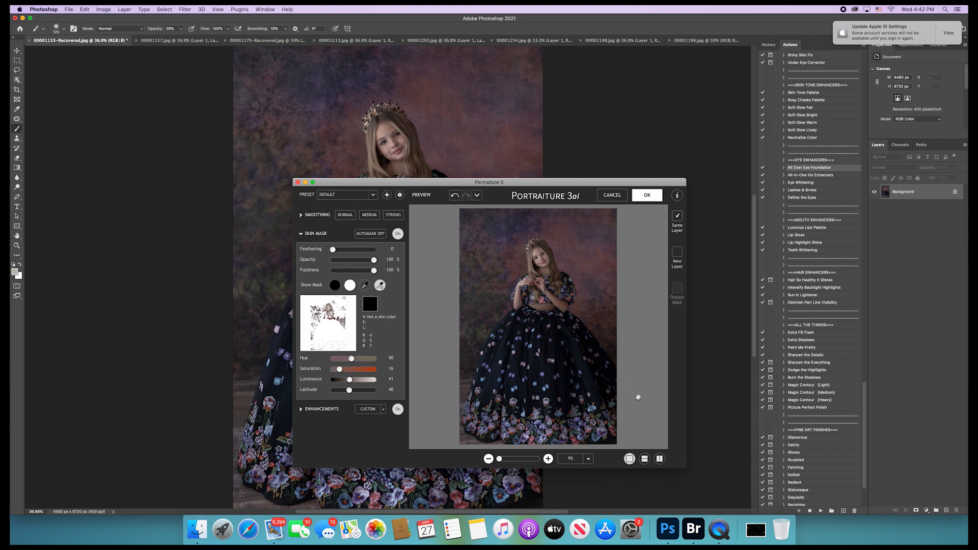
click(647, 198)
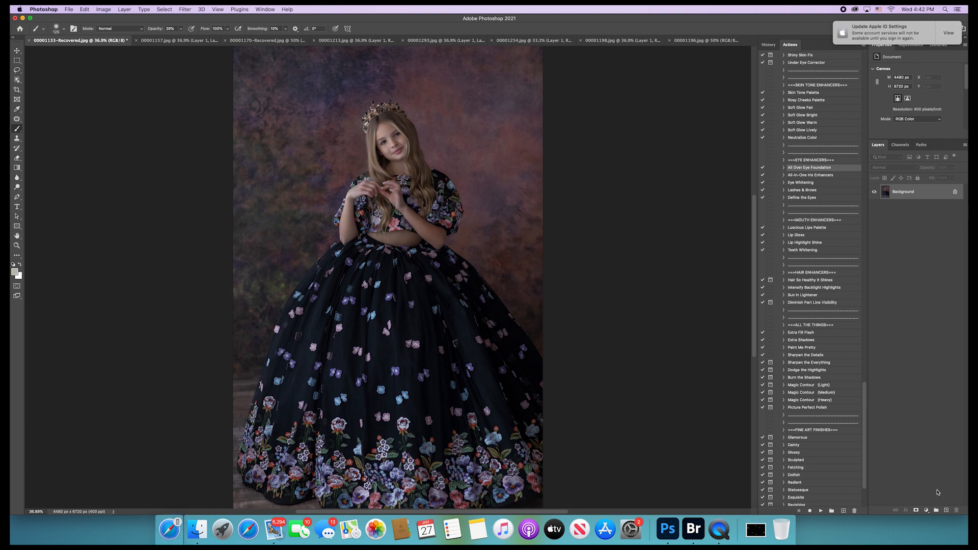
click(768, 44)
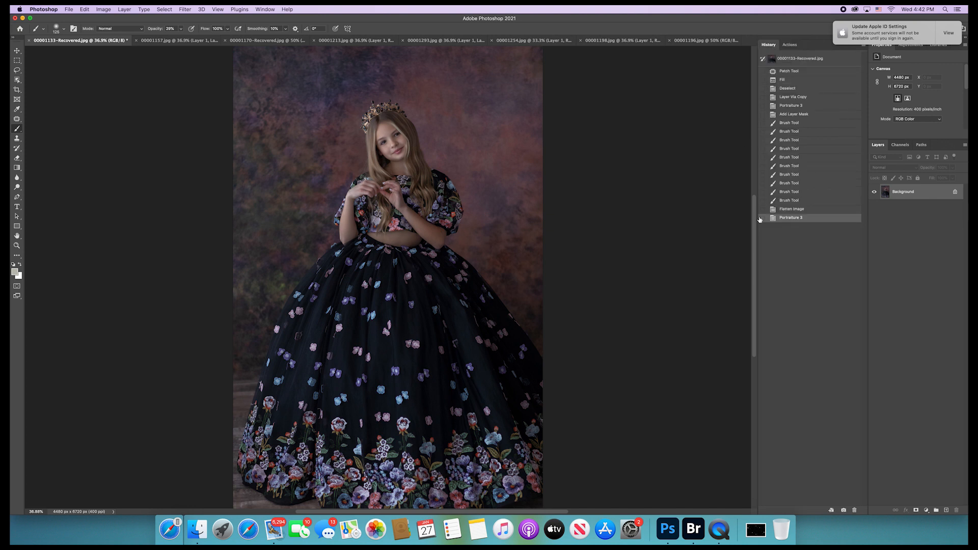
click(808, 212)
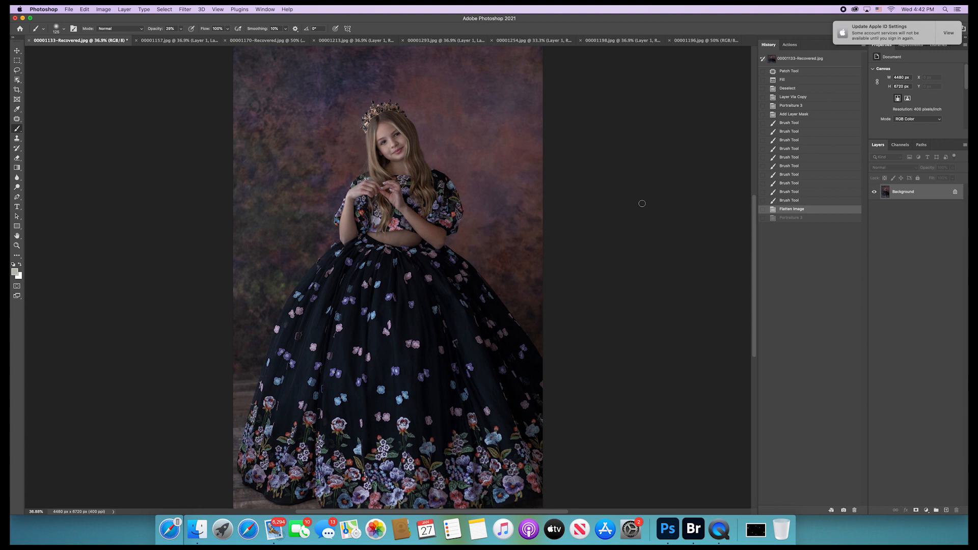
- Duplicate the flattened full-gown portrait, smooth the copy with Portraiture 3 and add a layer mask to it
key(super+j)
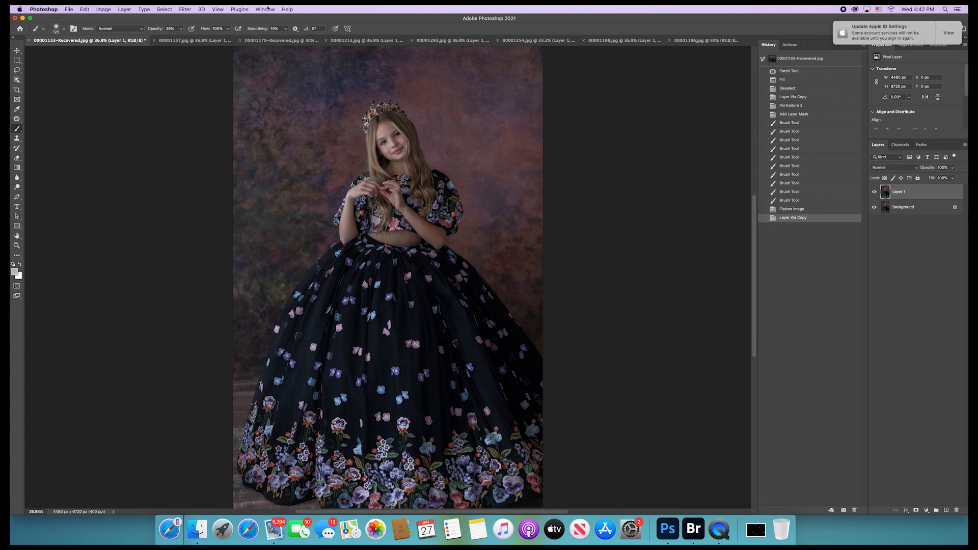
click(185, 9)
click(188, 15)
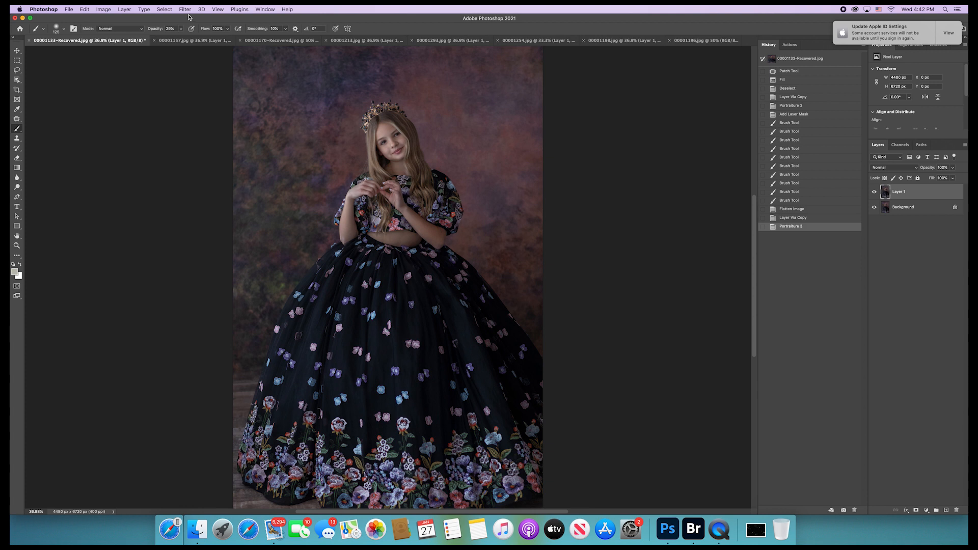
click(917, 510)
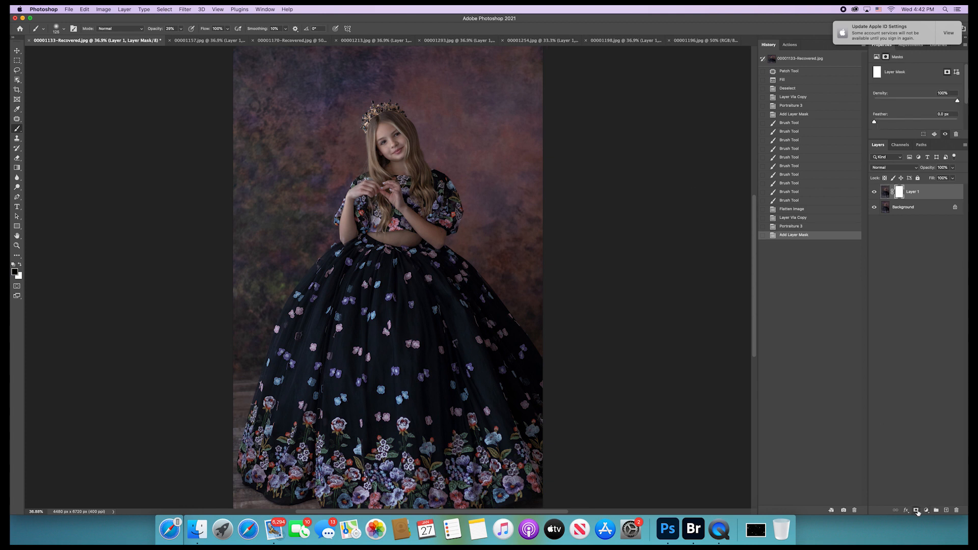
- Paint black on the mask over the girl's face and hair with a size 700 brush at 91% opacity
key(bracketright)
key(bracketright)
key(bracketright)
click(182, 29)
key(bracketright)
drag(382, 125, 379, 152)
click(379, 153)
click(416, 163)
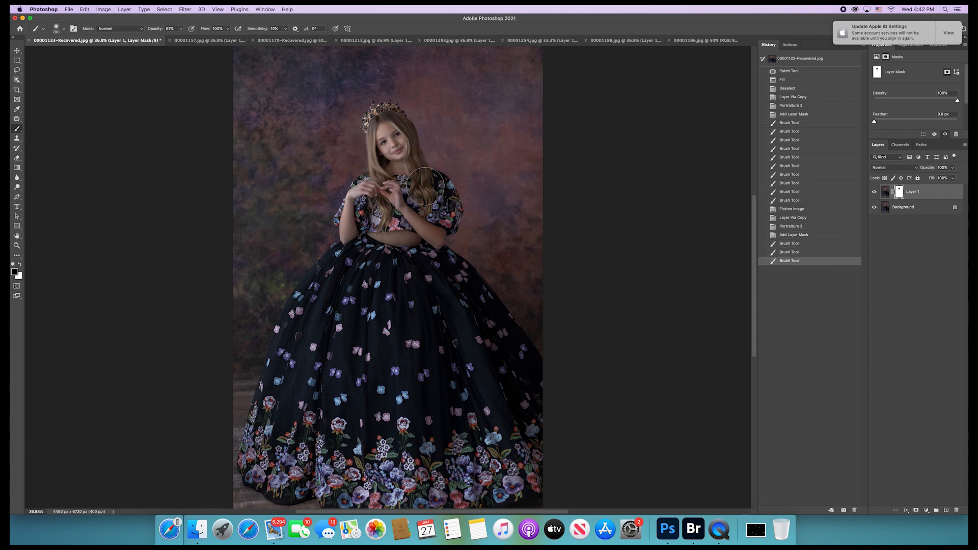
click(409, 134)
click(365, 163)
click(388, 163)
click(406, 156)
click(365, 158)
click(377, 172)
click(395, 152)
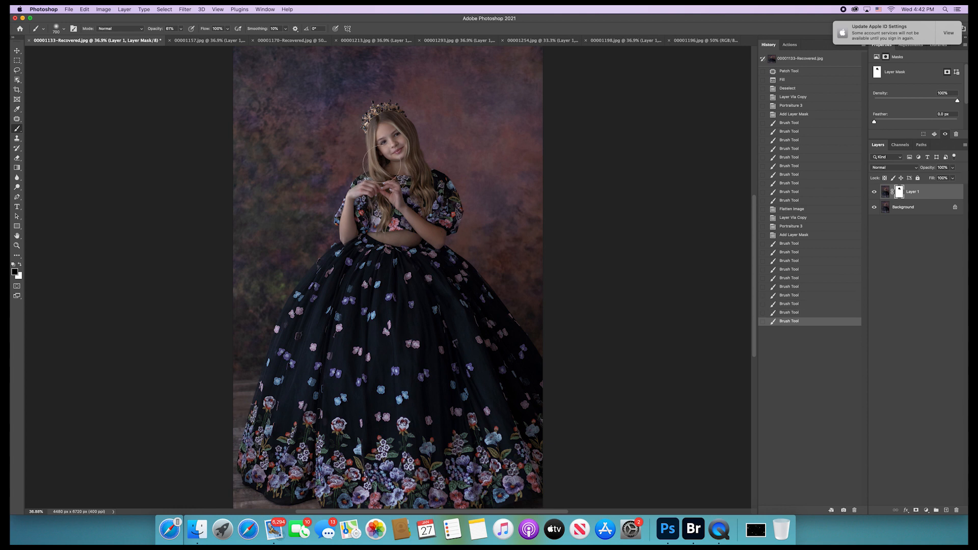
click(402, 130)
click(386, 128)
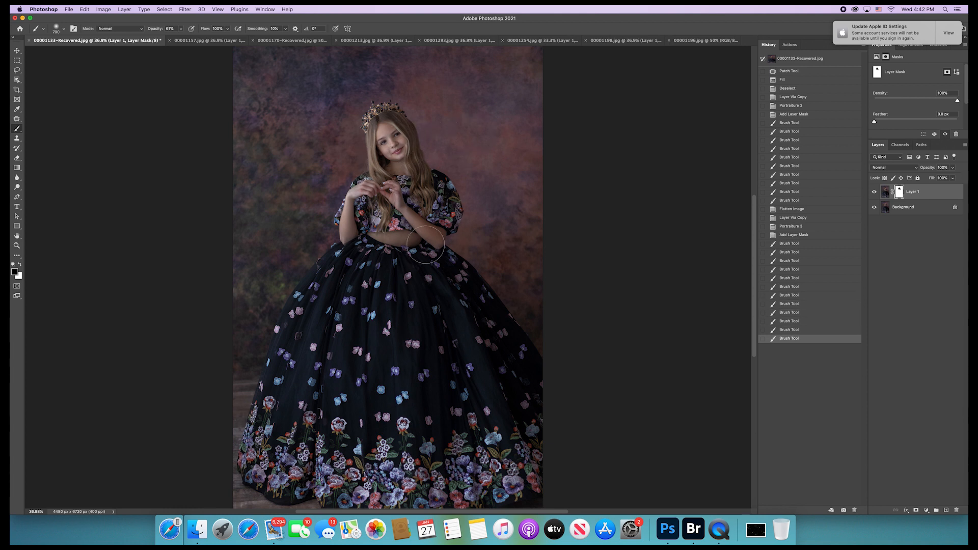
- Flatten the full-gown portrait, and bring up 00001157.jpg and flatten it as well
click(124, 10)
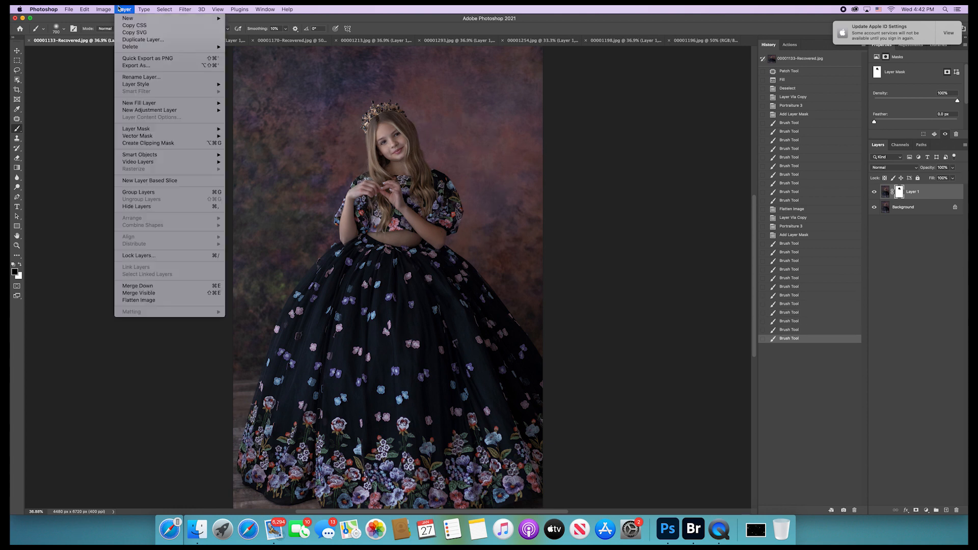
click(168, 304)
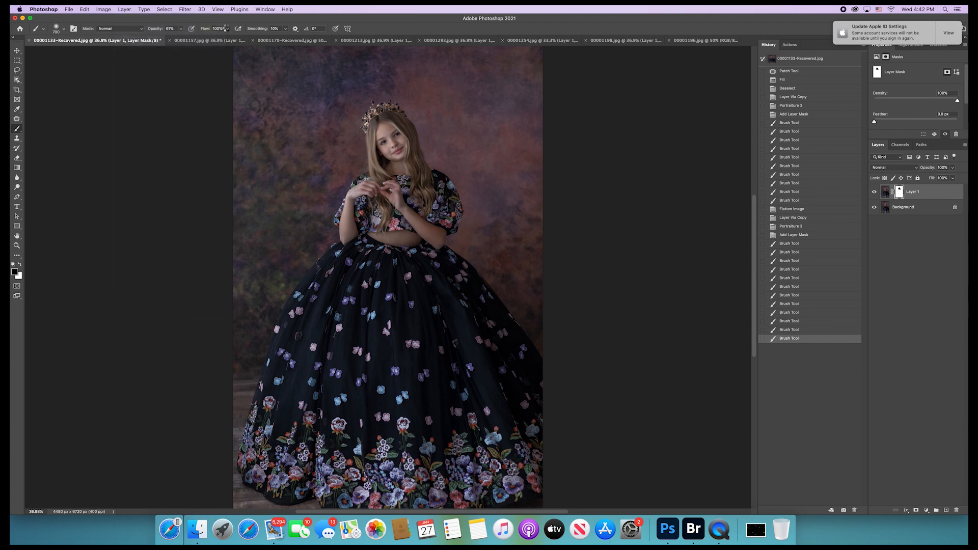
click(191, 42)
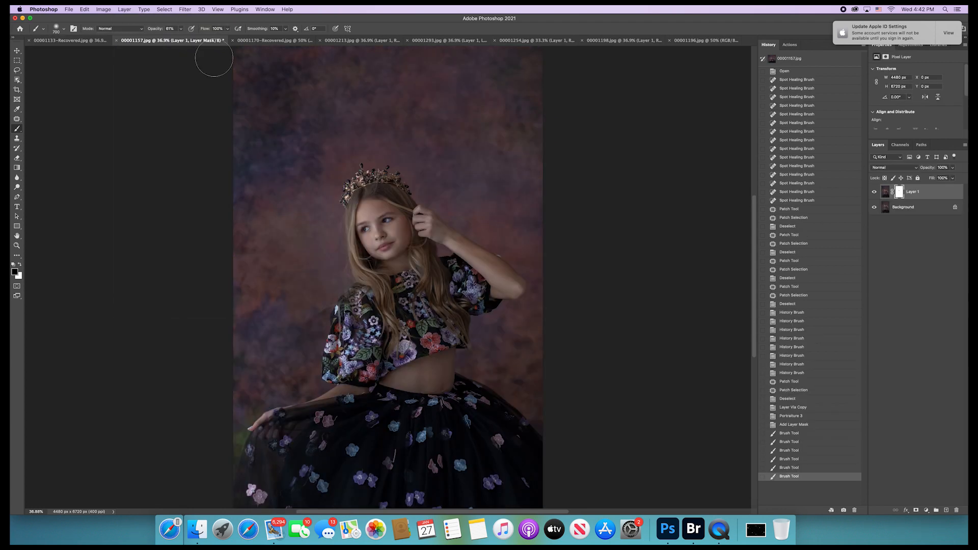
click(118, 9)
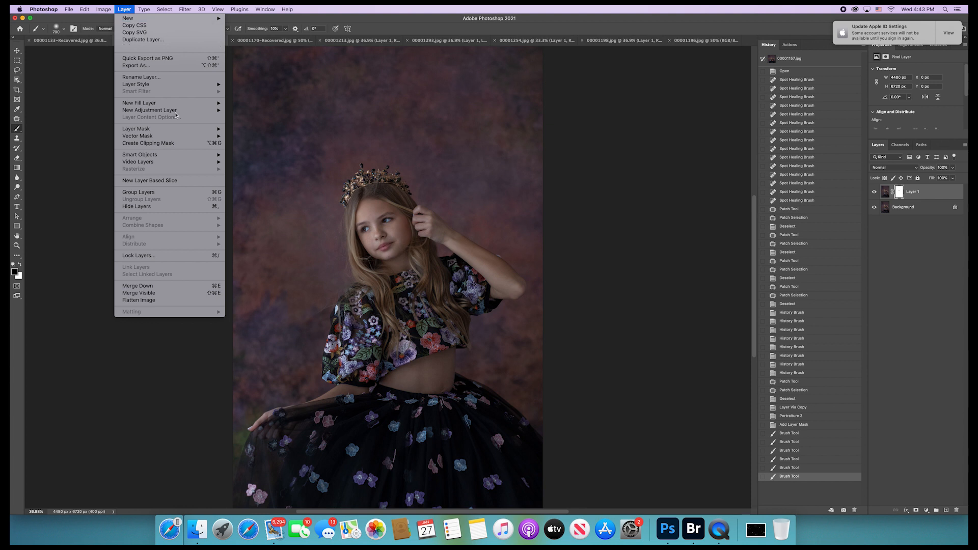
click(199, 302)
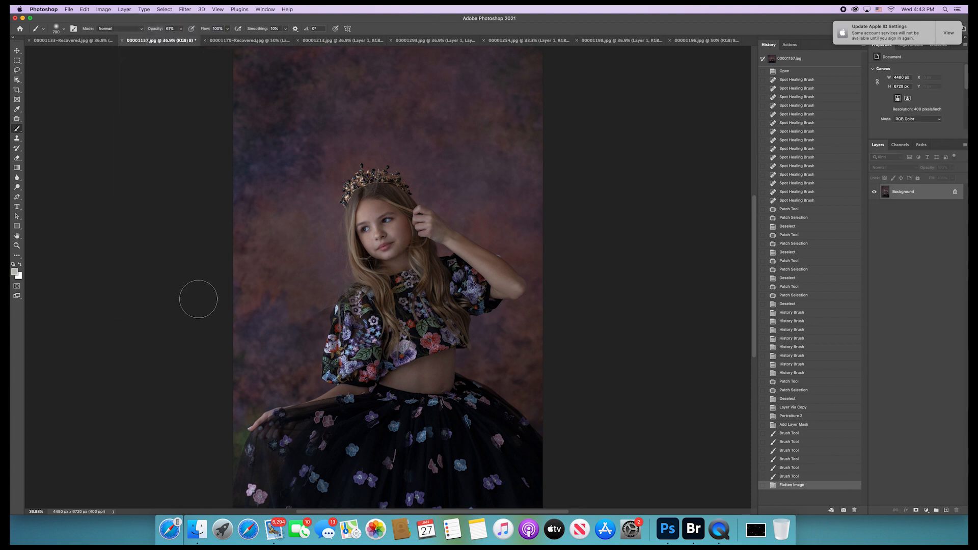
- Smooth a duplicate of the 00001157.jpg background with Portraiture 3 and give it an inverted, black layer mask
key(super+j)
click(184, 9)
click(196, 18)
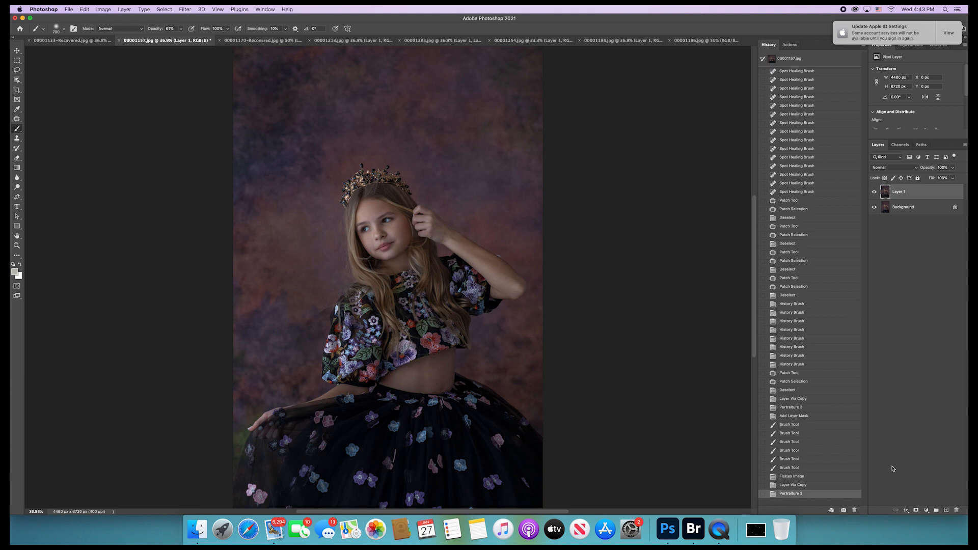
click(916, 511)
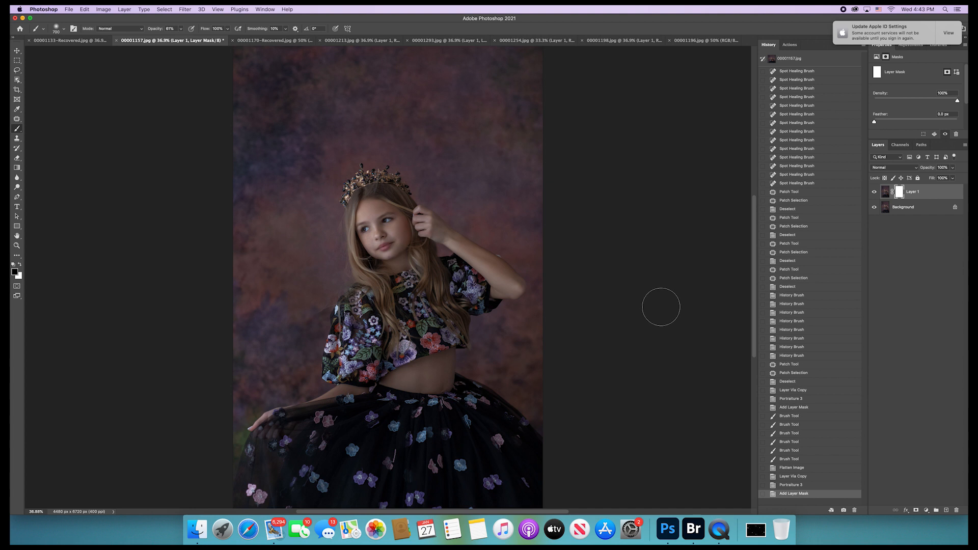
key(ctrl+i)
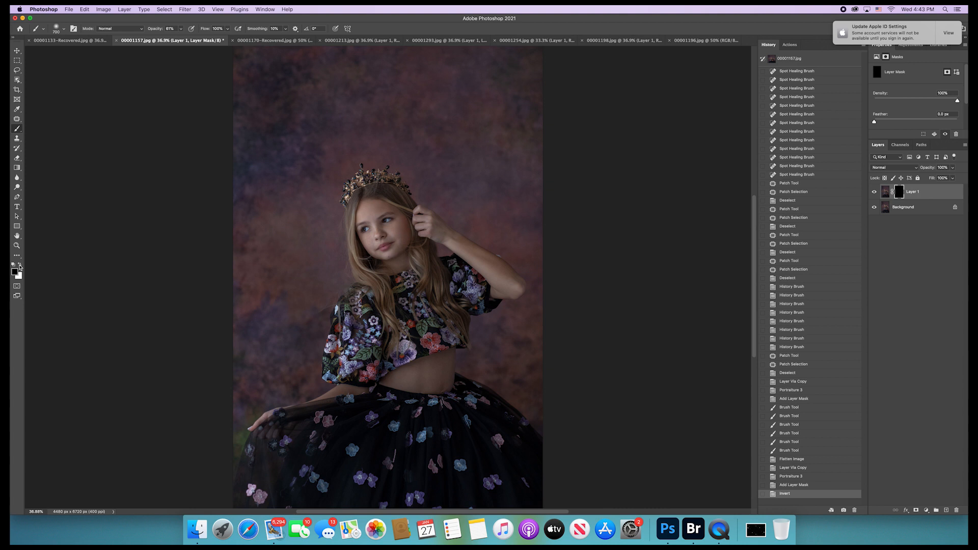
- Paint white on the mask over the midriff, arms and hands with a size 800 brush, lowering its opacity to 77%
click(19, 266)
key(bracketright)
drag(423, 377, 443, 375)
drag(438, 377, 459, 379)
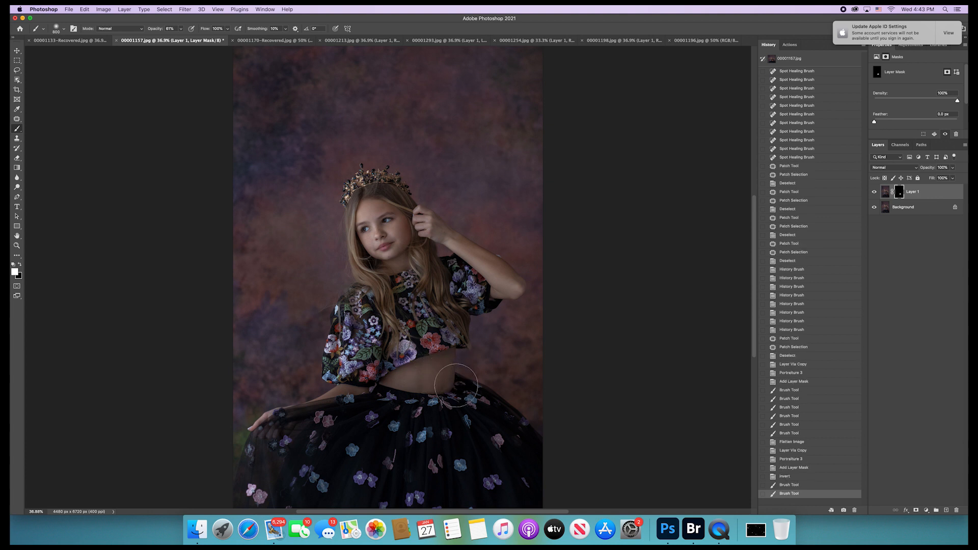
click(178, 29)
click(181, 30)
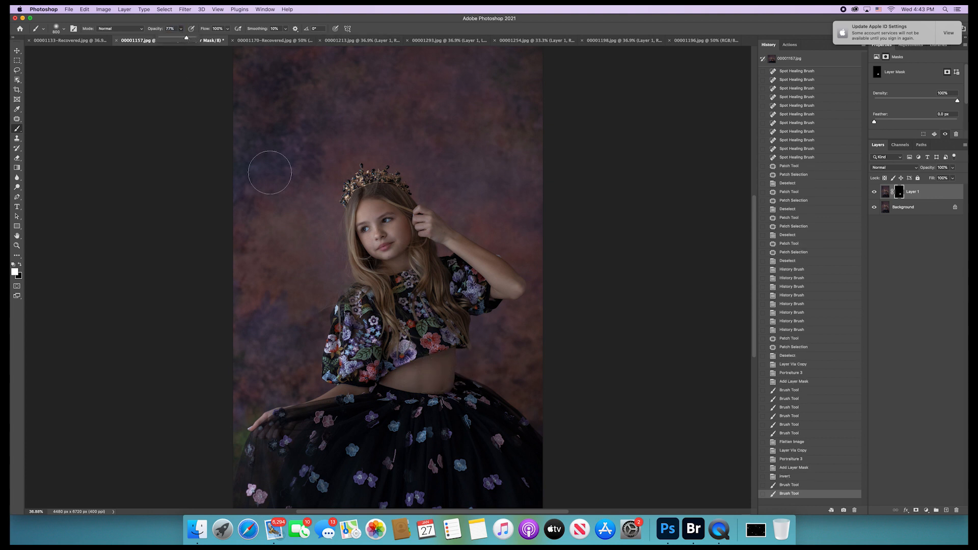
click(428, 371)
mouse_move(424, 376)
mouse_down()
mouse_move(275, 411)
mouse_move(263, 424)
mouse_up()
mouse_move(507, 251)
mouse_down()
mouse_move(516, 275)
mouse_move(440, 218)
mouse_move(429, 223)
mouse_up()
drag(431, 223, 518, 286)
mouse_move(453, 349)
mouse_down()
mouse_move(388, 385)
mouse_move(279, 402)
mouse_up()
- Reduce the smoothed layer's opacity to 67% and flatten the image
click(953, 170)
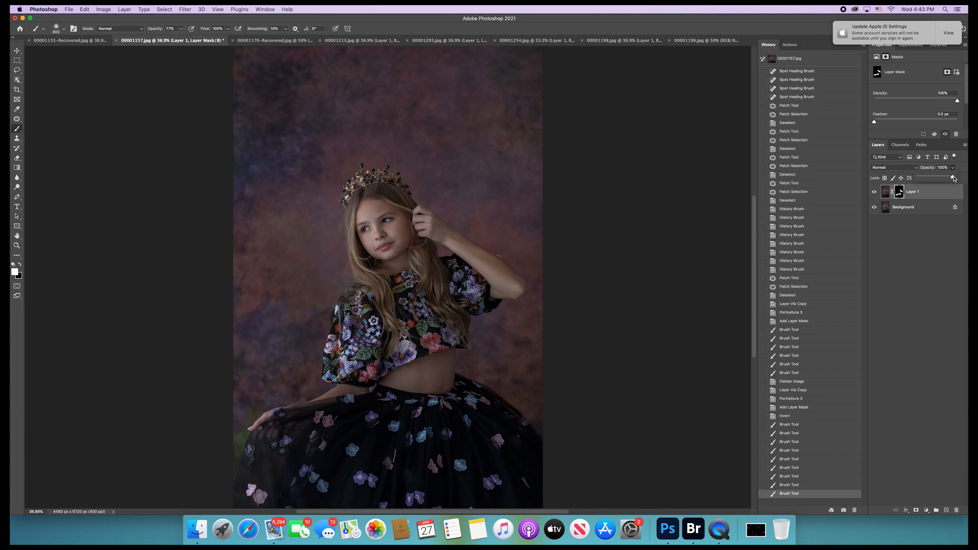
drag(953, 178, 928, 179)
drag(942, 179, 941, 178)
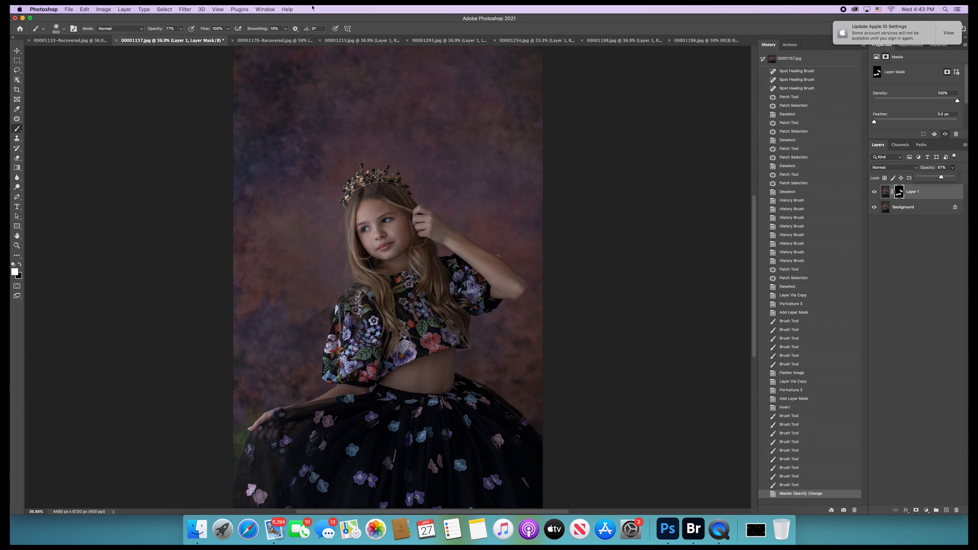
click(124, 9)
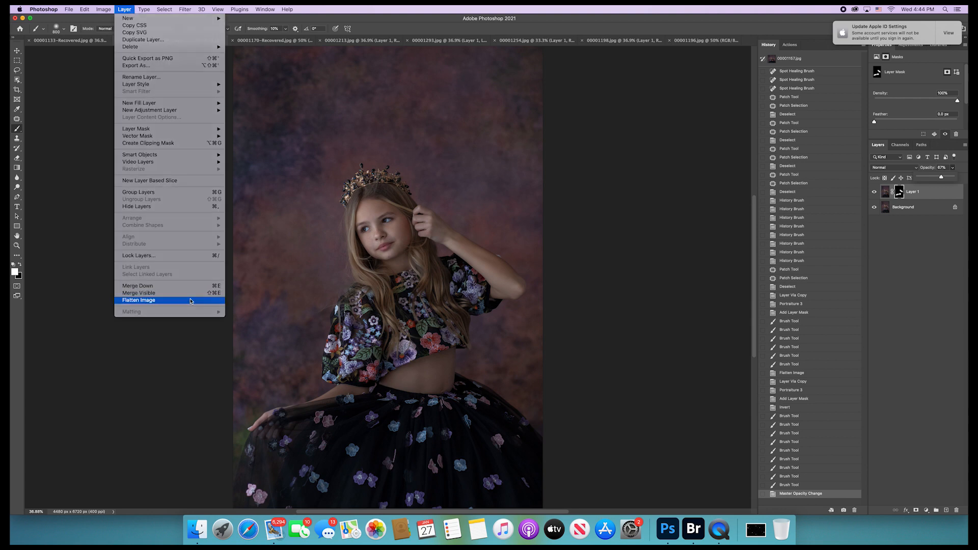
click(153, 299)
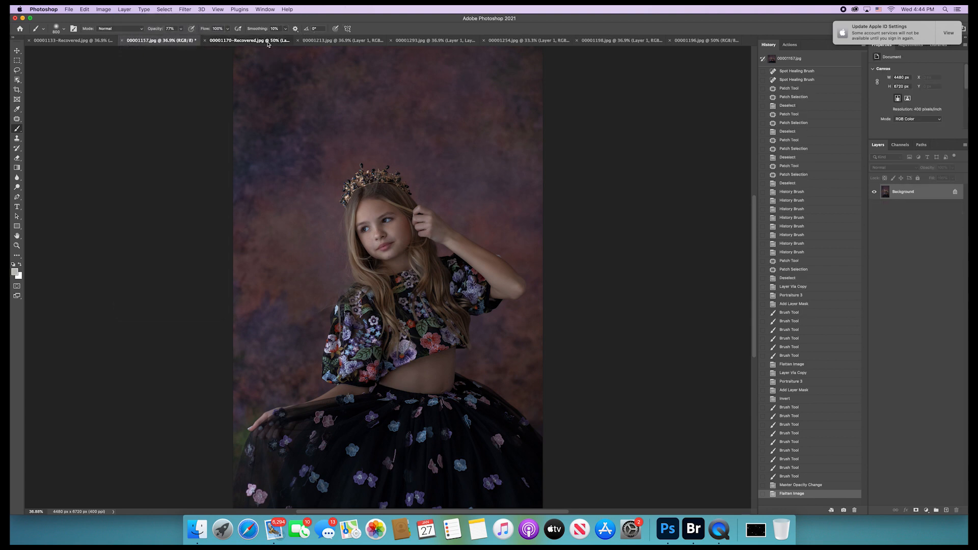
- Bring up 00001170-Recovered.jpg and flatten its masked layer into the background
click(260, 39)
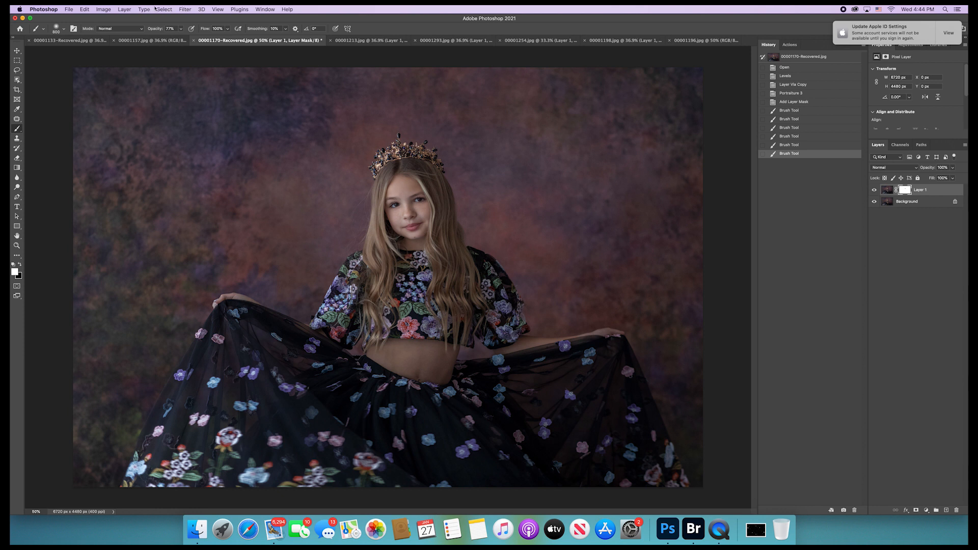
click(125, 9)
click(173, 300)
- Duplicate the flattened wide-skirt portrait and smooth the copy with Portraiture 3
key(super+j)
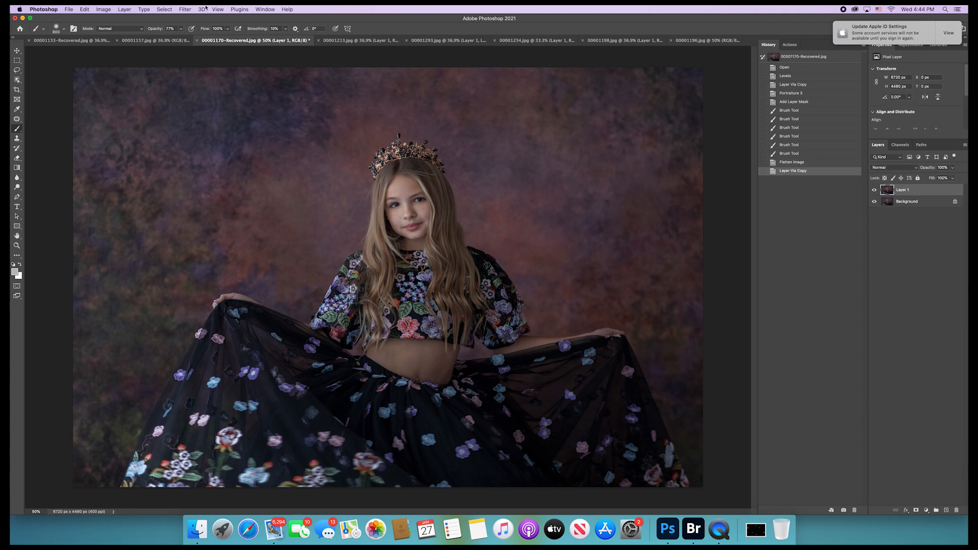
click(185, 9)
click(206, 18)
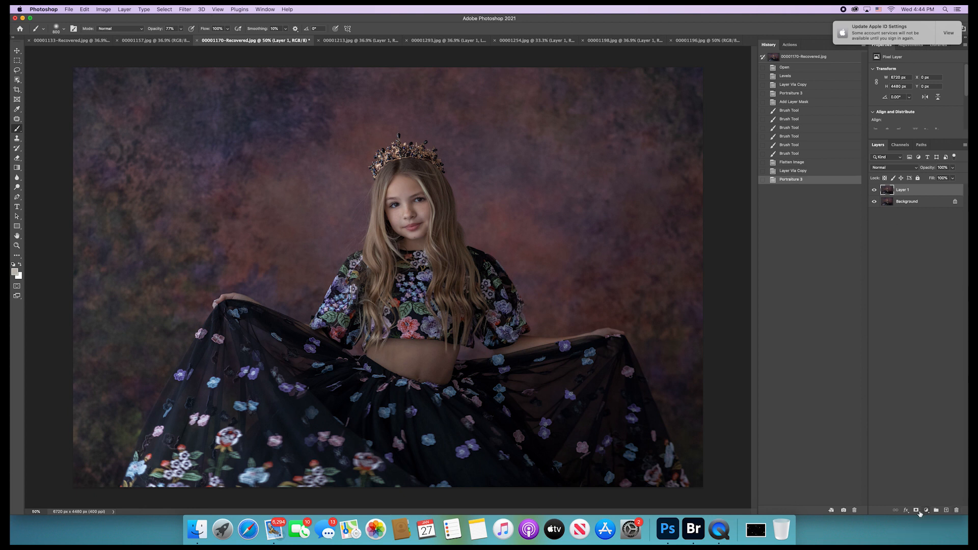
- Add a black-filled mask to the smoothed layer and paint white over the midriff and the extended arm
click(920, 512)
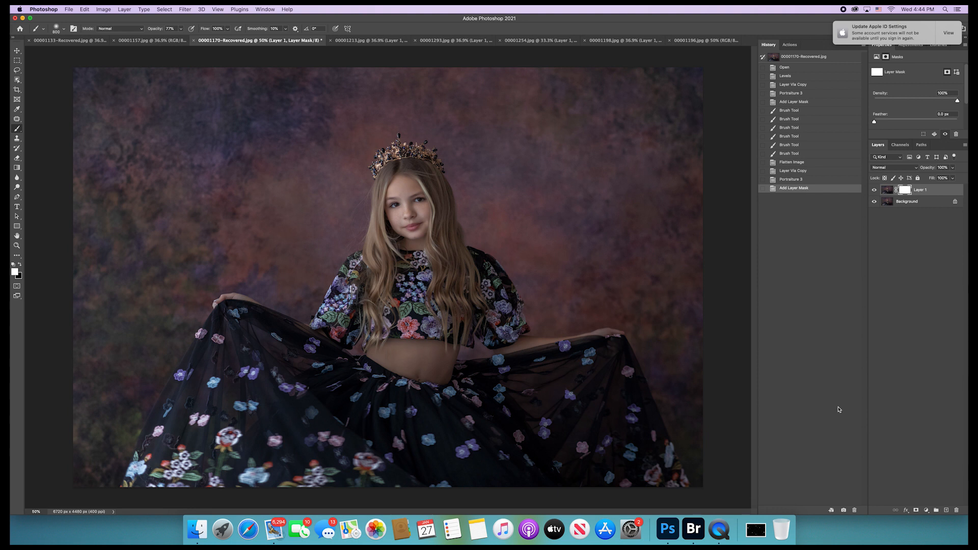
key(cmd+i)
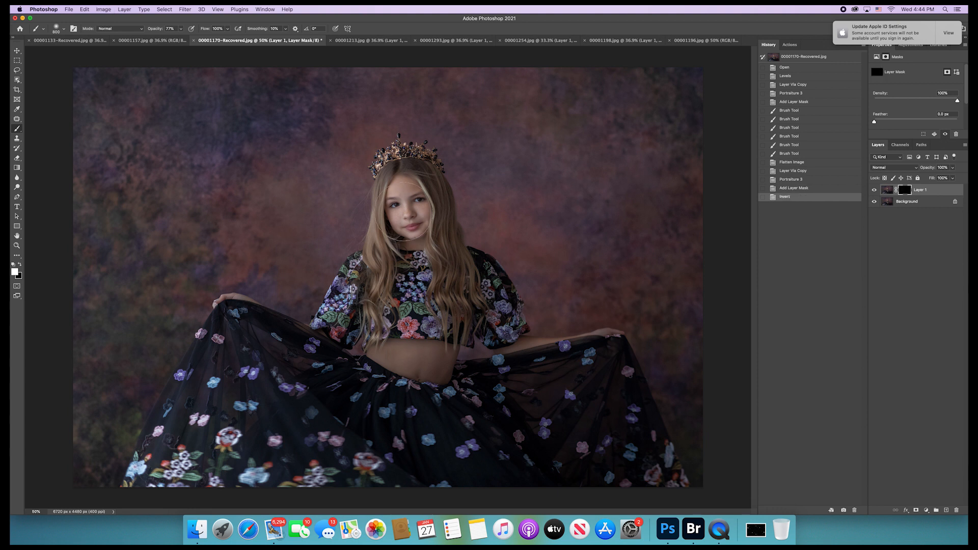
mouse_move(423, 360)
mouse_down()
mouse_move(380, 355)
mouse_move(503, 356)
mouse_up()
mouse_move(585, 339)
mouse_down()
mouse_move(412, 363)
mouse_move(456, 367)
mouse_up()
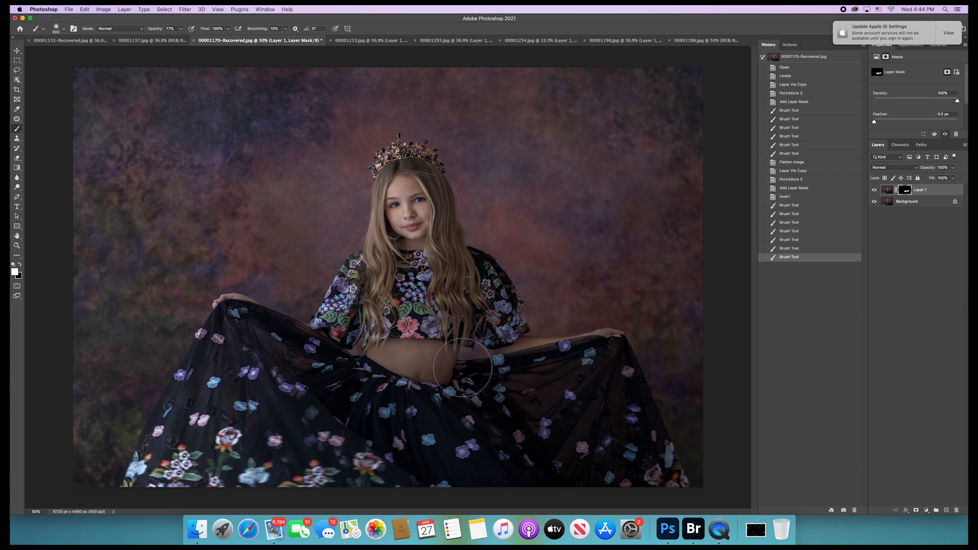
- Flatten the wide-skirt portrait, and bring up 00001213.jpg and flatten its smoothed layer too
click(124, 9)
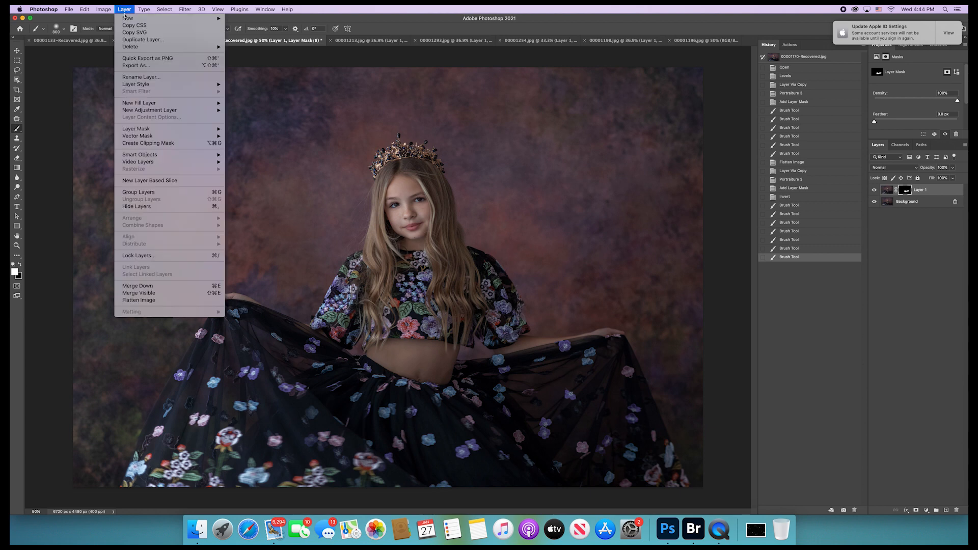
click(166, 300)
click(369, 41)
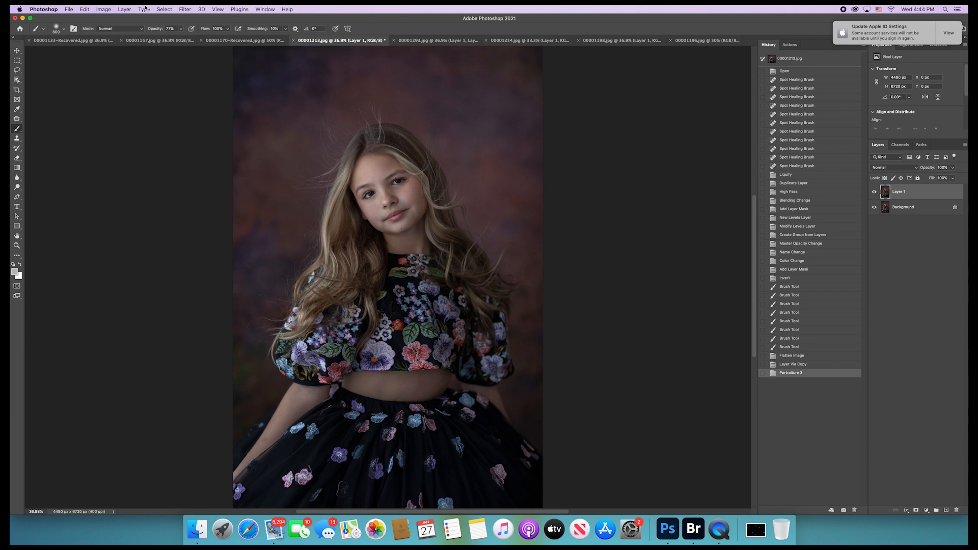
click(125, 9)
click(152, 300)
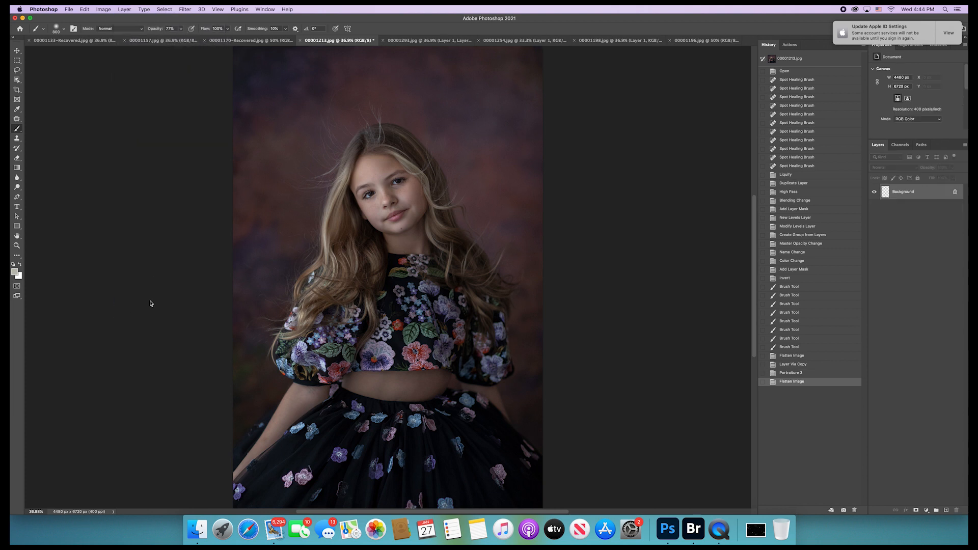
- Duplicate the background of 00001213.jpg and smooth the copy with Portraiture 3
key(super+j)
click(185, 9)
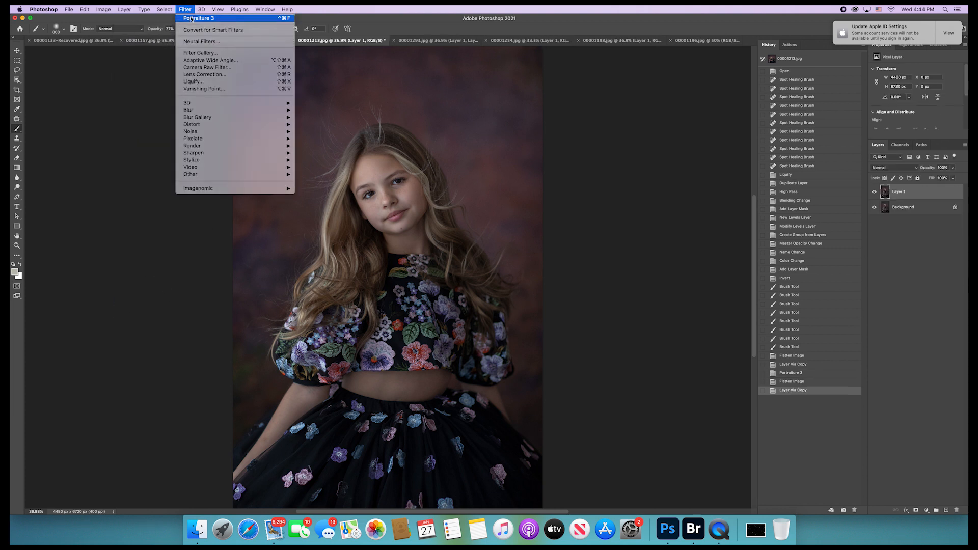
click(191, 18)
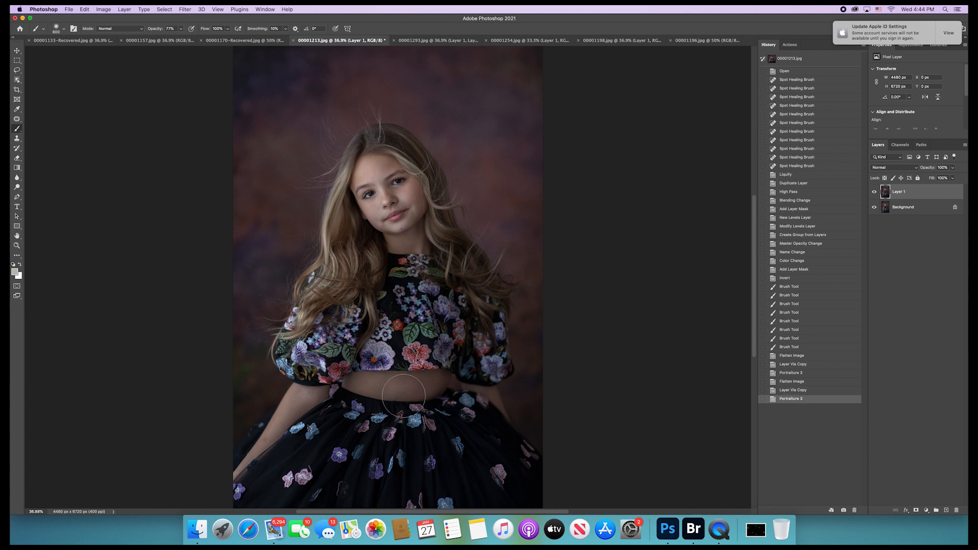
- Add an inverted mask to the smoothed layer and paint white over the midriff, both arms and the neck
click(916, 510)
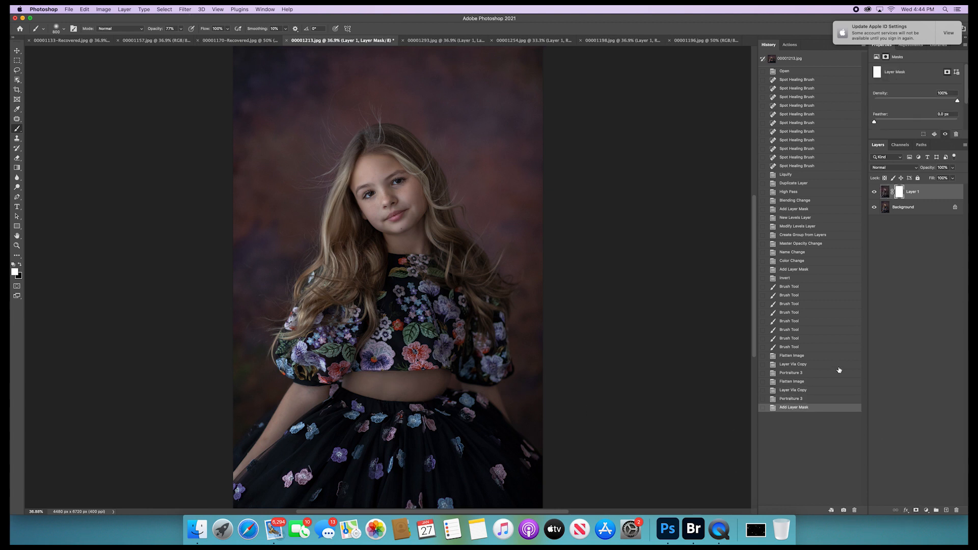
key(cmd+i)
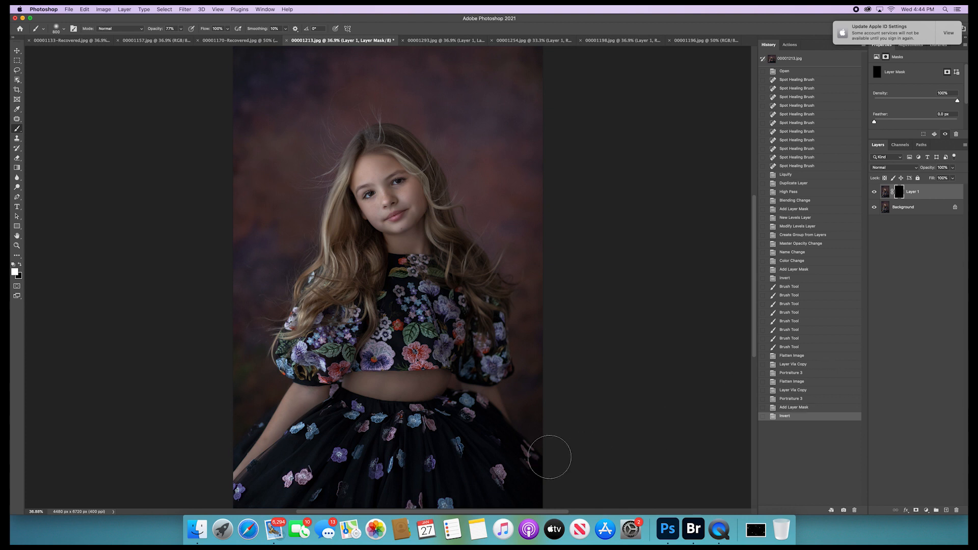
drag(430, 385, 449, 382)
drag(291, 403, 265, 408)
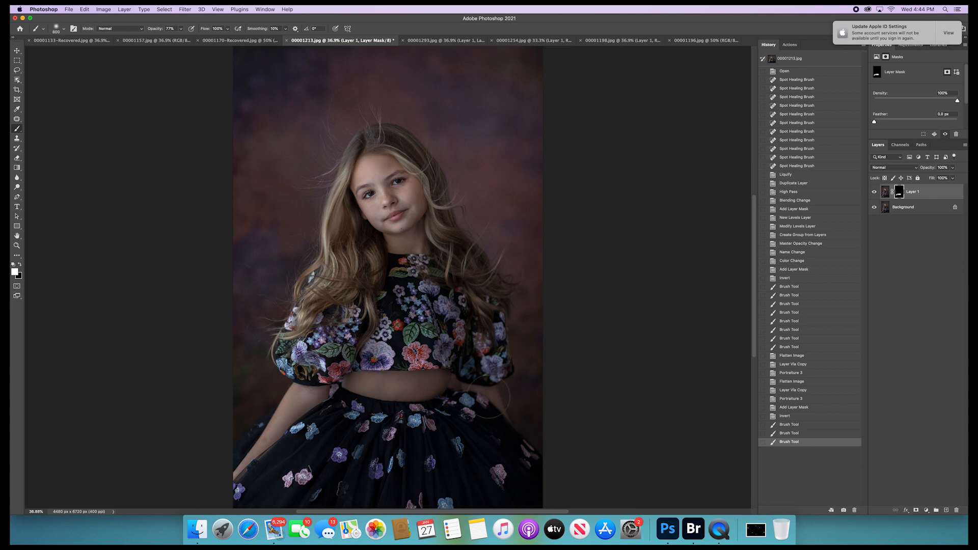
click(483, 394)
drag(391, 254, 395, 254)
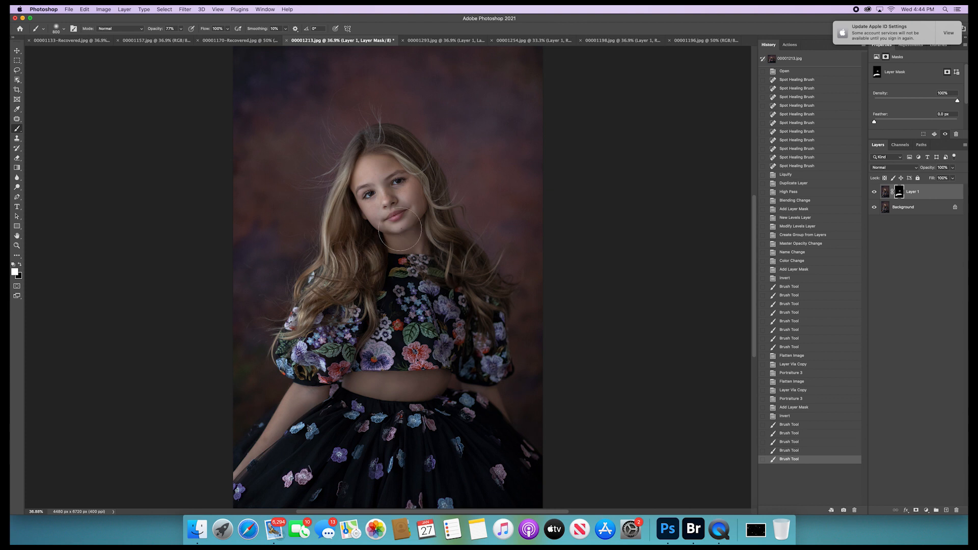
- Flatten 00001213.jpg, and bring up 00001293.jpg and flatten its masked layer into the background
click(124, 9)
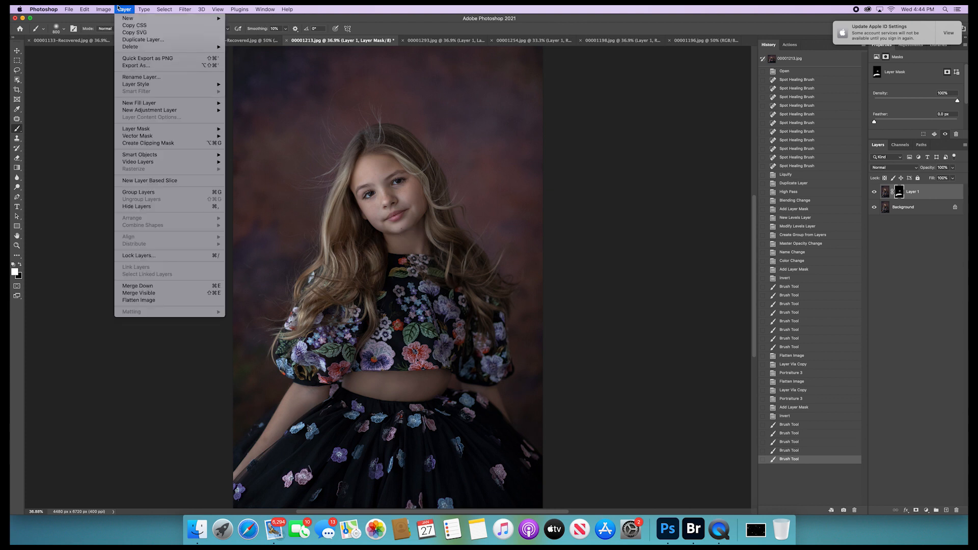
click(158, 302)
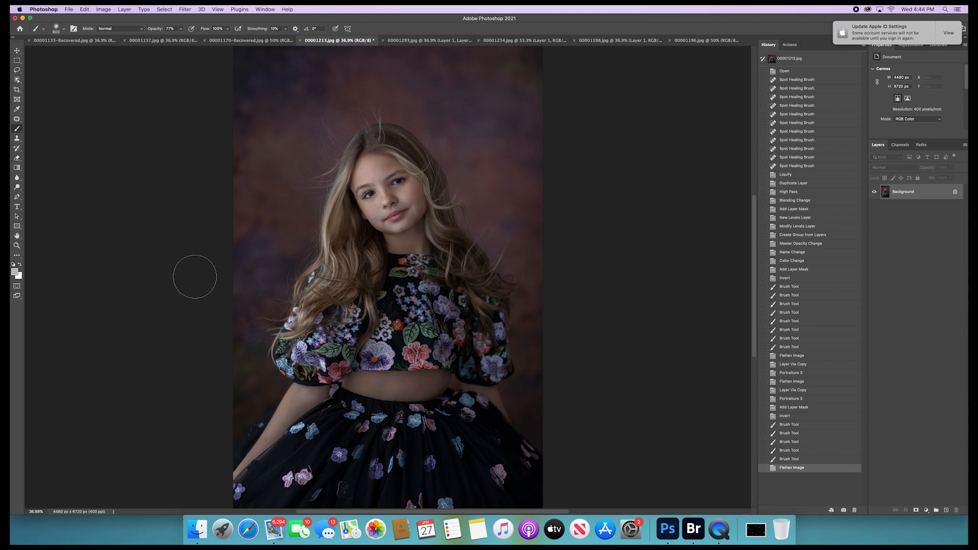
click(445, 41)
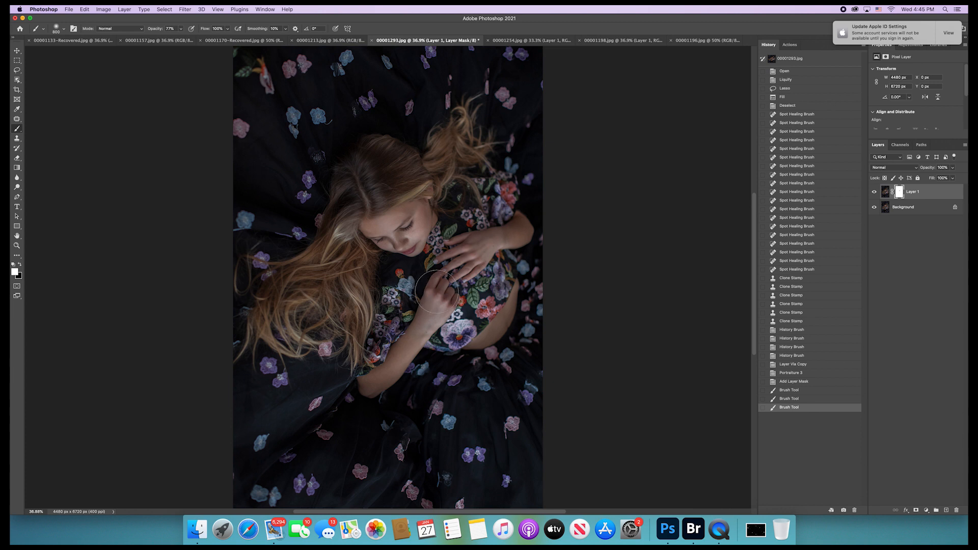
click(125, 9)
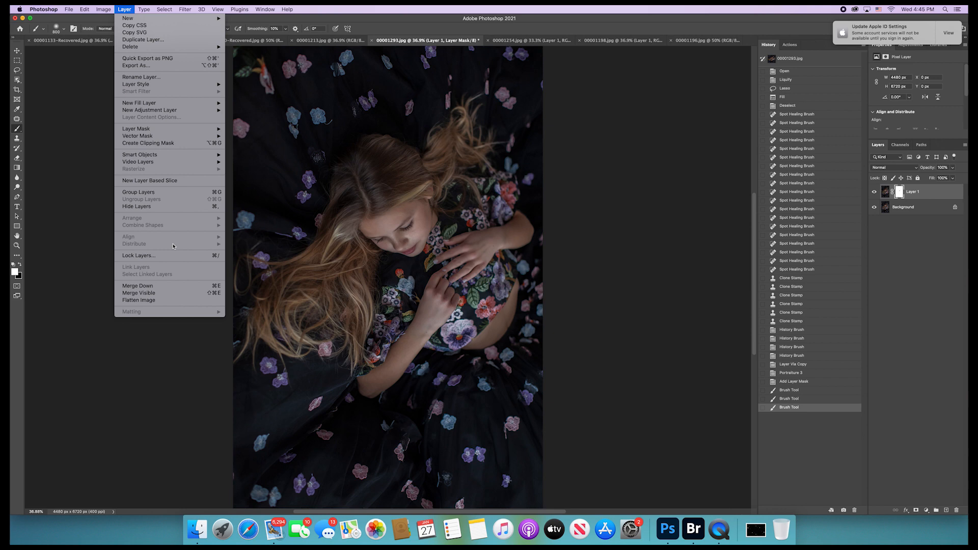
click(172, 302)
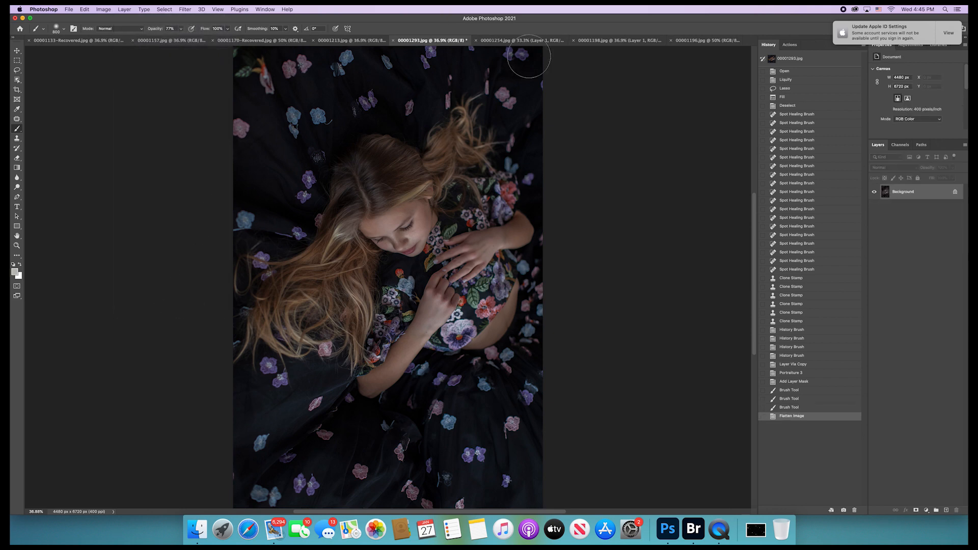
- Flatten the smoothed layers of 00001254.jpg and 00001198.jpg into their backgrounds
click(534, 40)
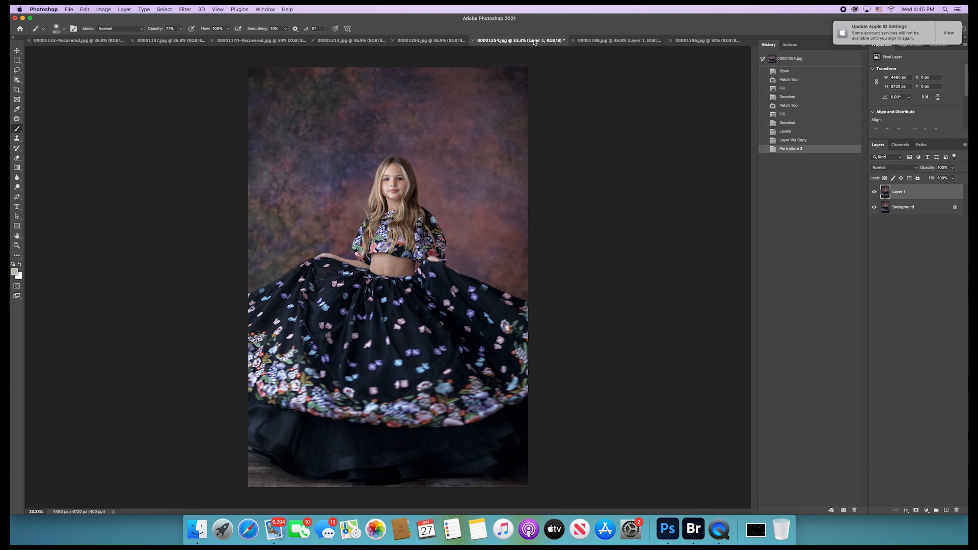
click(125, 8)
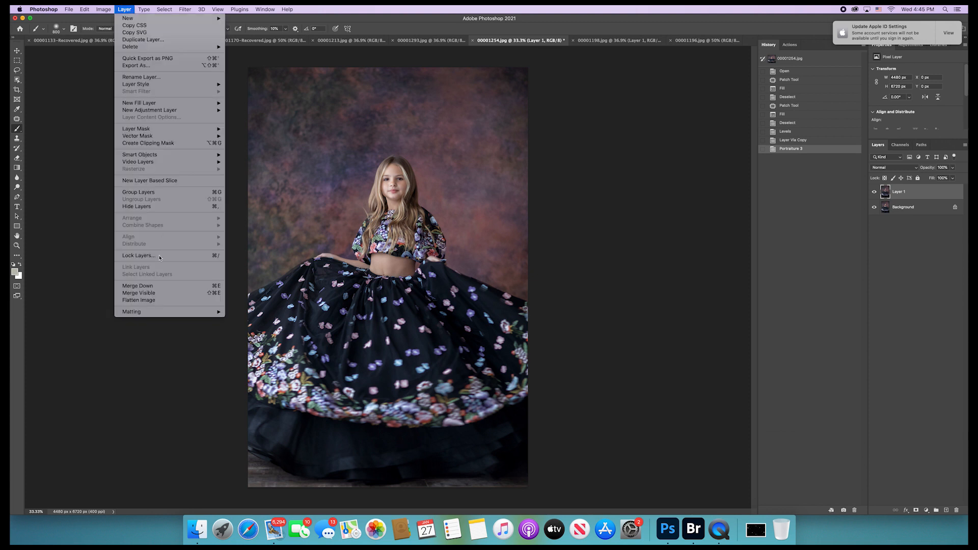
click(173, 302)
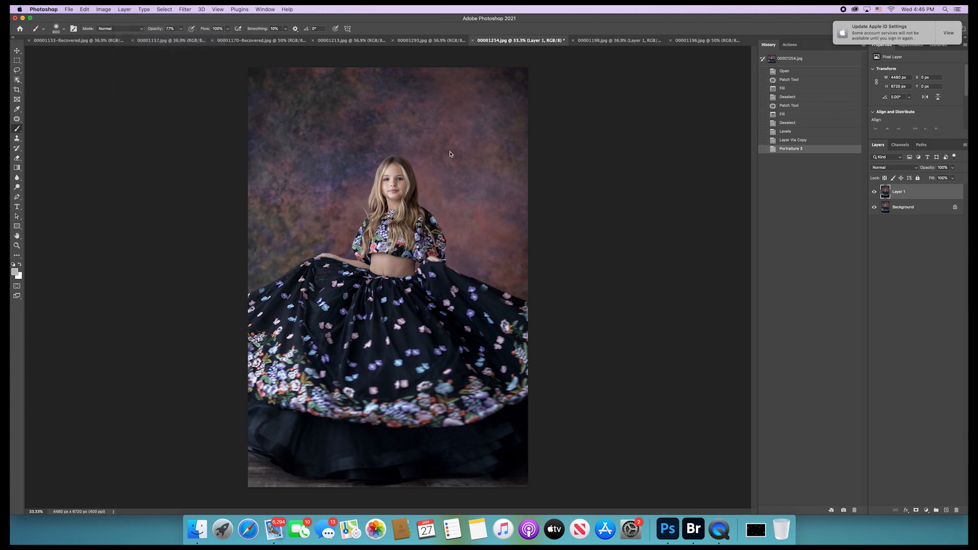
click(615, 41)
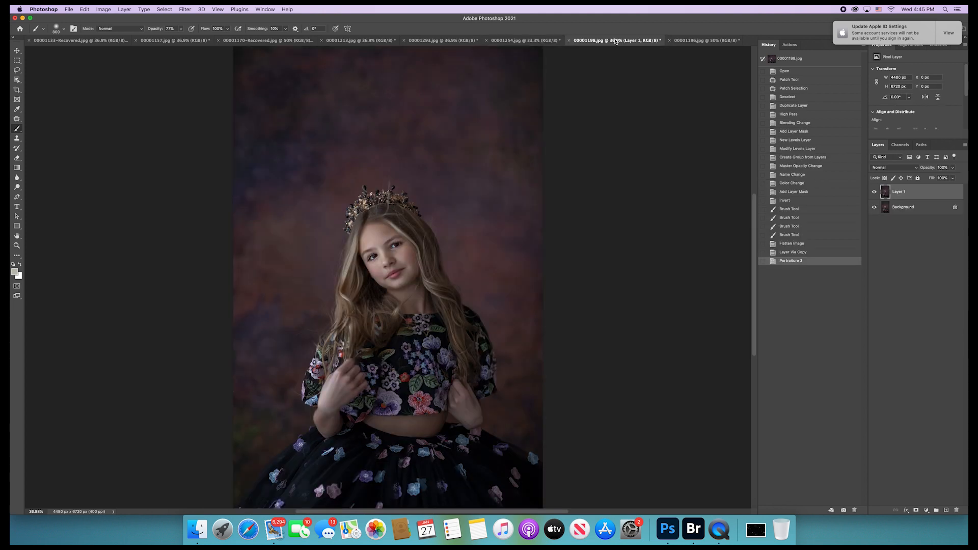
click(124, 9)
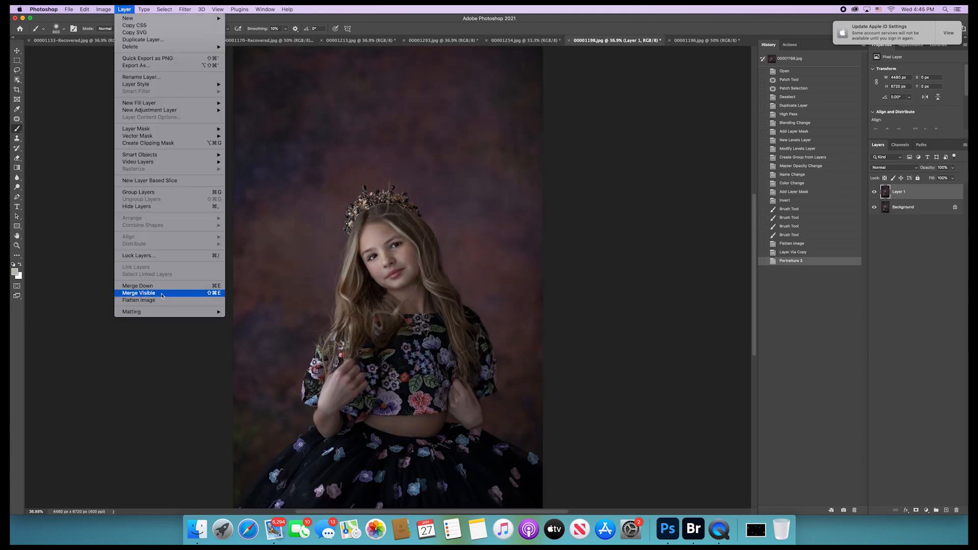
click(161, 301)
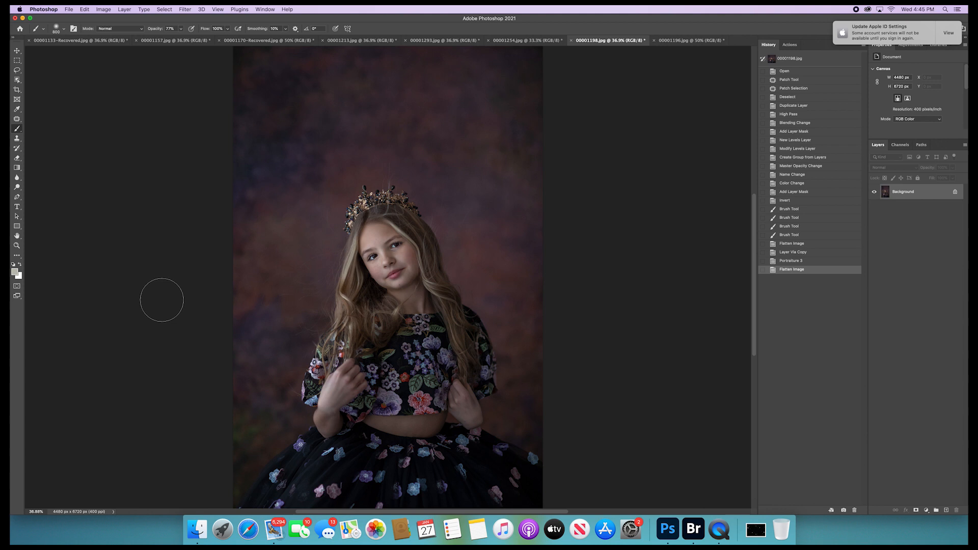
- Duplicate the background of 00001198.jpg and smooth the copy with Portraiture 3
key(super+j)
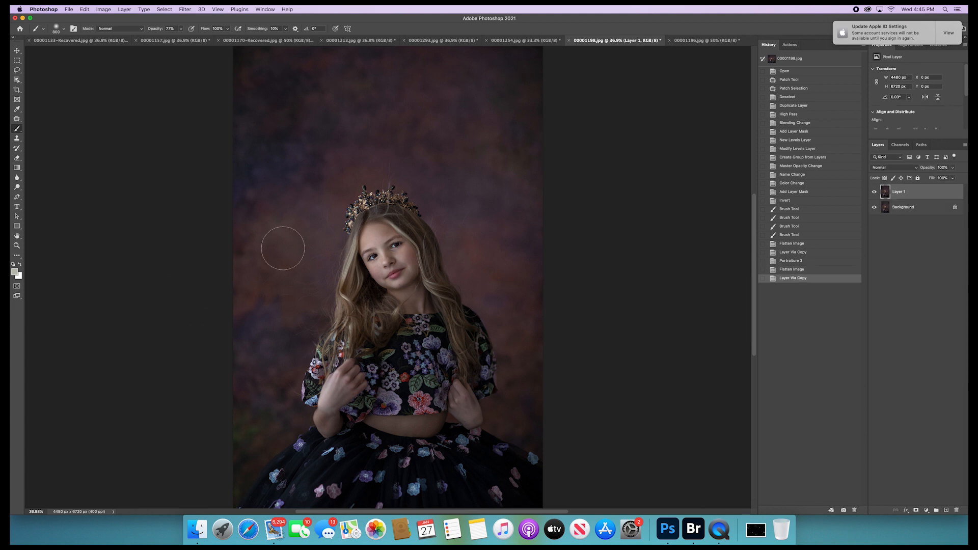
click(182, 7)
click(188, 16)
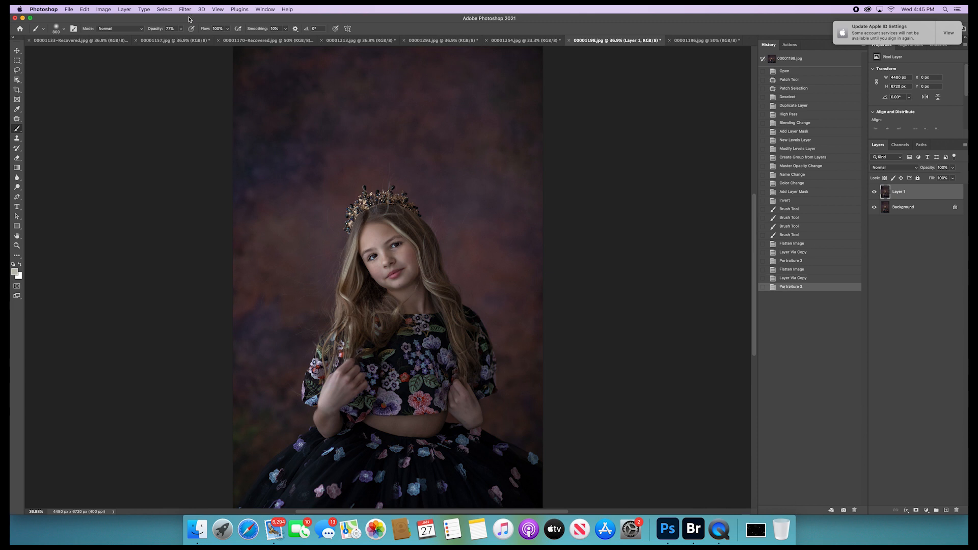
- Reveal the smoothing only on the midriff, forearm and hand through an inverted layer mask, and flatten the image
click(917, 510)
key(super+i)
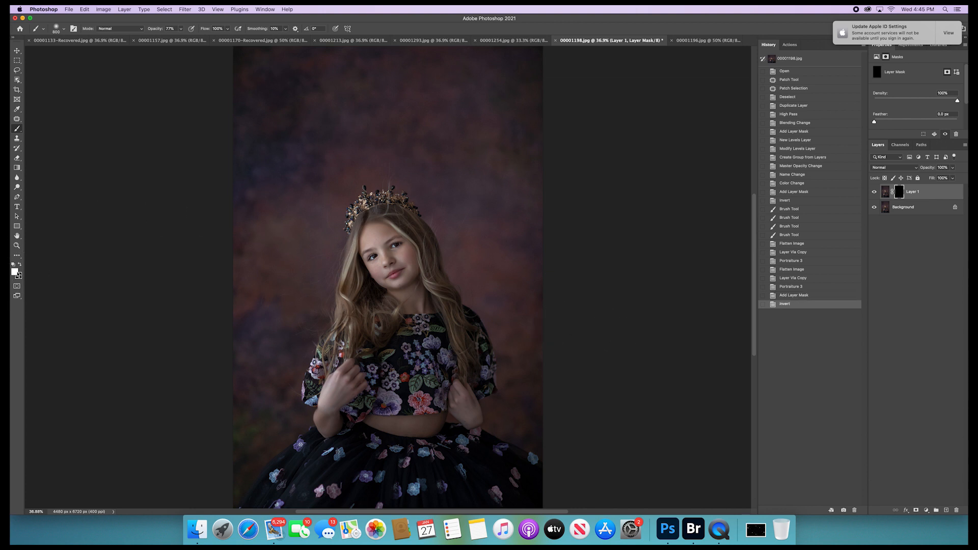
mouse_move(406, 422)
mouse_down()
mouse_move(375, 427)
mouse_move(434, 427)
mouse_up()
drag(324, 418, 354, 398)
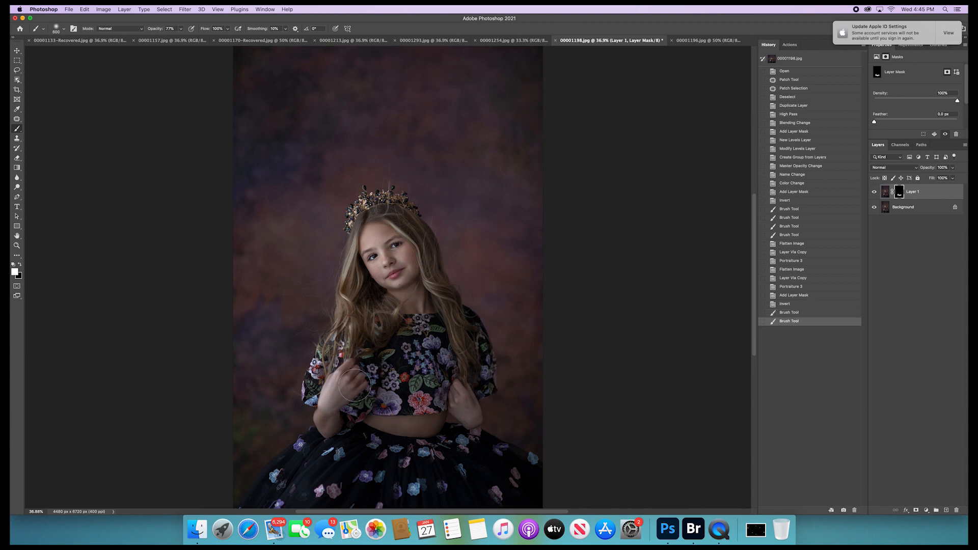
click(124, 8)
- Bring up 00001196.jpg, duplicate its background and smooth the copy with Portraiture 3
click(715, 41)
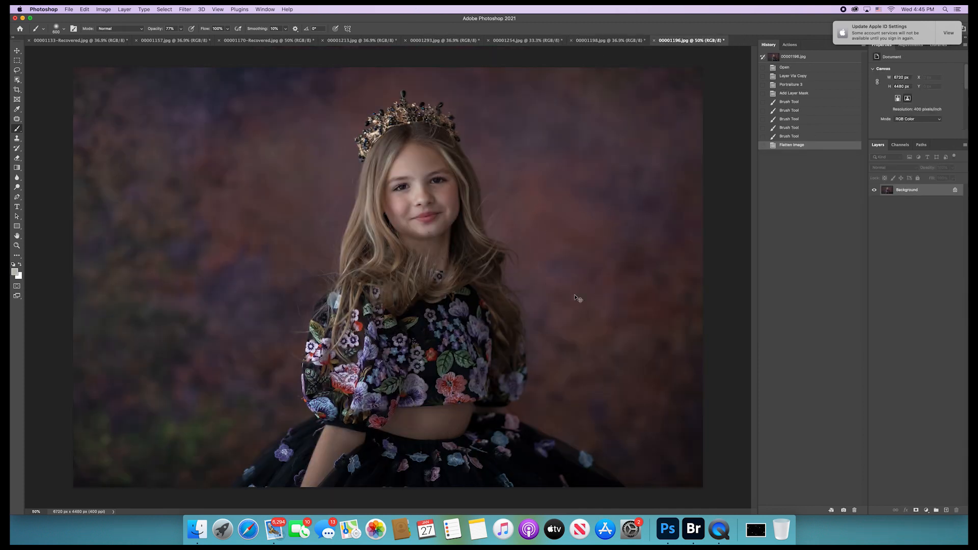
key(super+j)
click(183, 7)
click(187, 17)
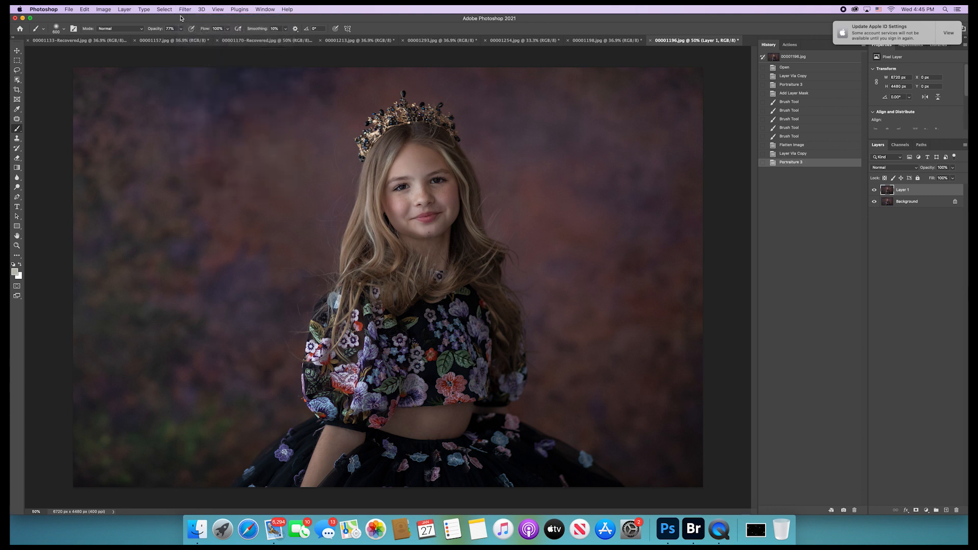
- Paint white with a smaller brush over the midriff and arm on an inverted mask of the smoothed layer, and flatten the image
click(916, 510)
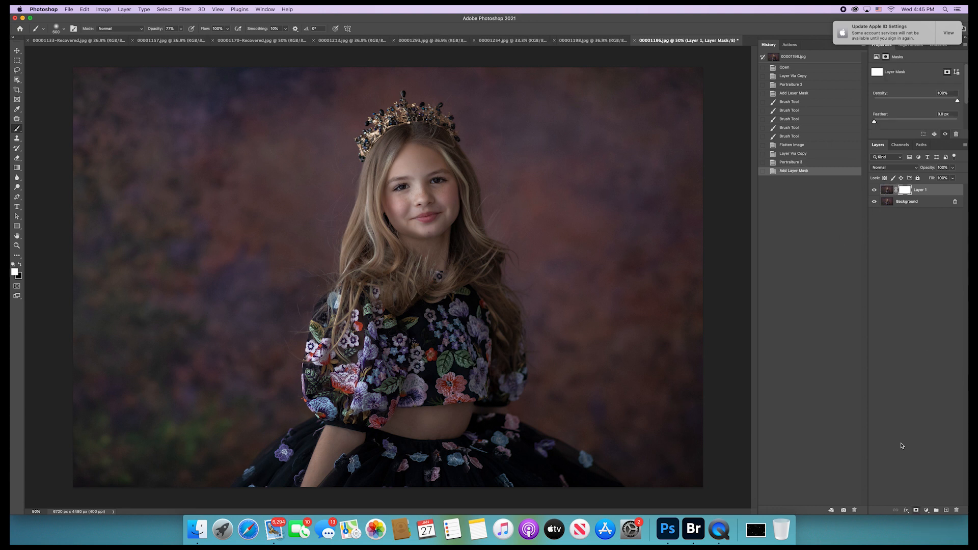
key(super+i)
key(bracketleft)
drag(410, 421, 395, 423)
drag(395, 423, 425, 427)
mouse_move(357, 435)
mouse_down()
mouse_move(333, 442)
mouse_move(305, 479)
mouse_up()
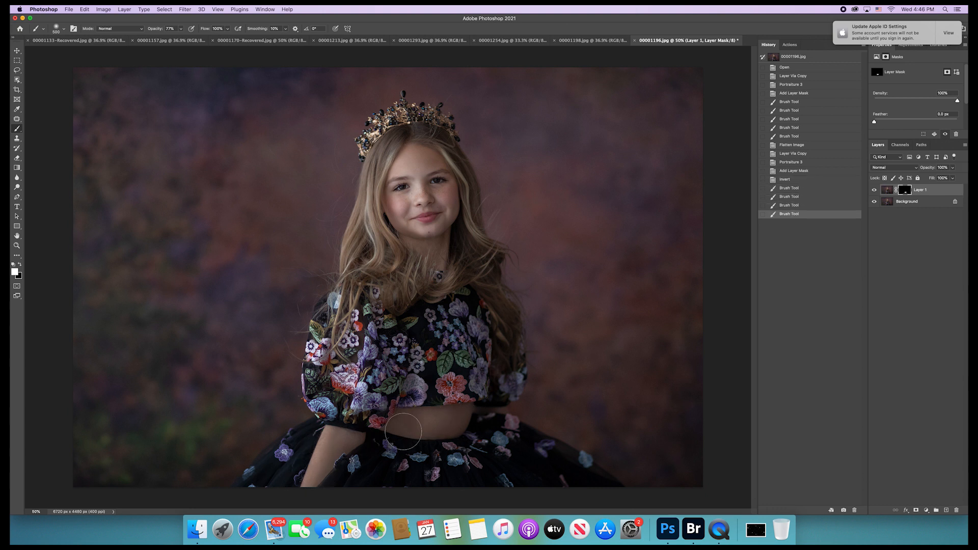
drag(428, 425, 453, 419)
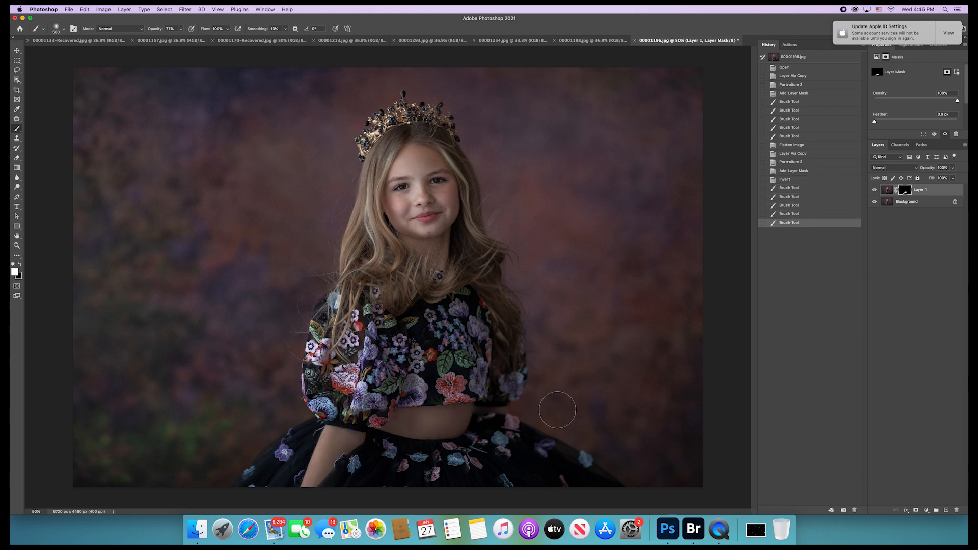
click(122, 8)
click(185, 301)
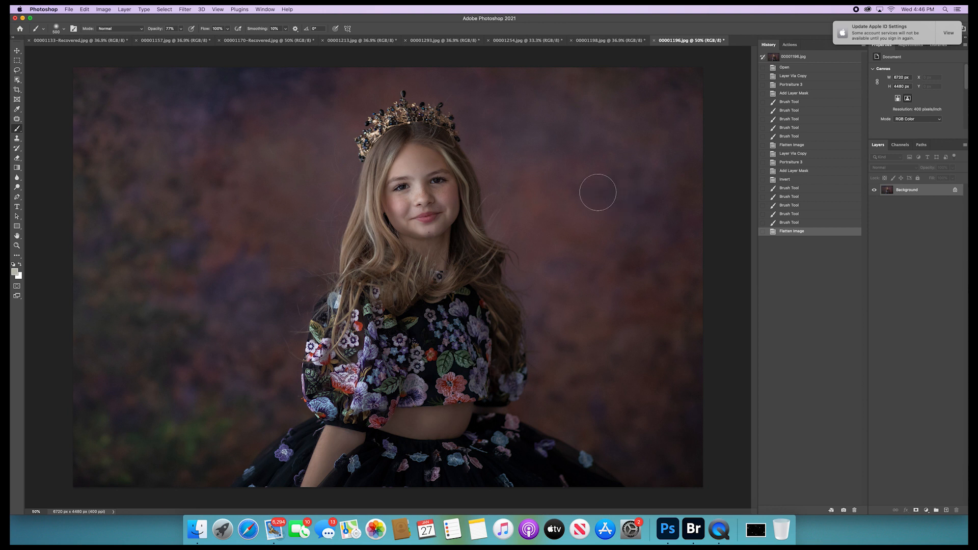
- Examine the action sets for the foundation and tone actions in the Painterly Portrait Collection
click(792, 46)
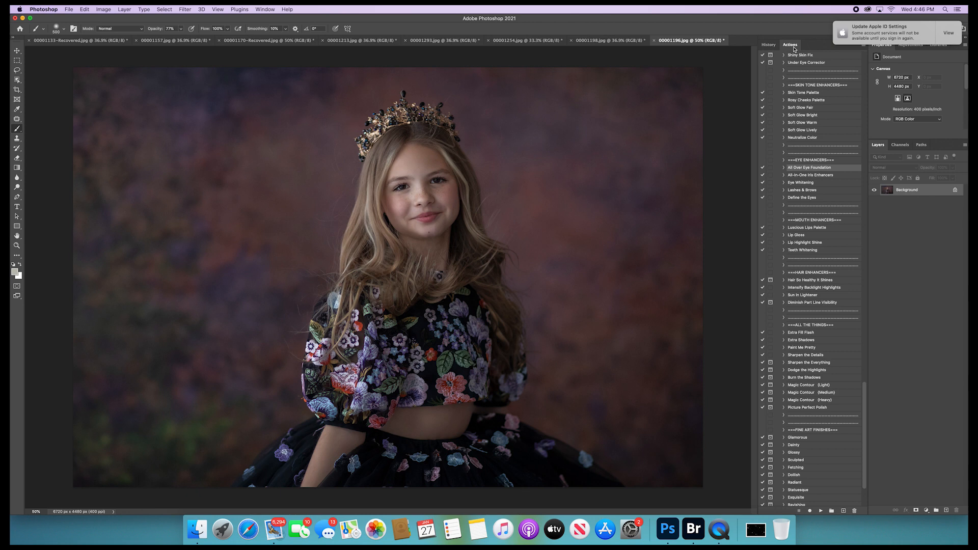
scroll(807, 244, up, 10)
scroll(807, 244, up, 12)
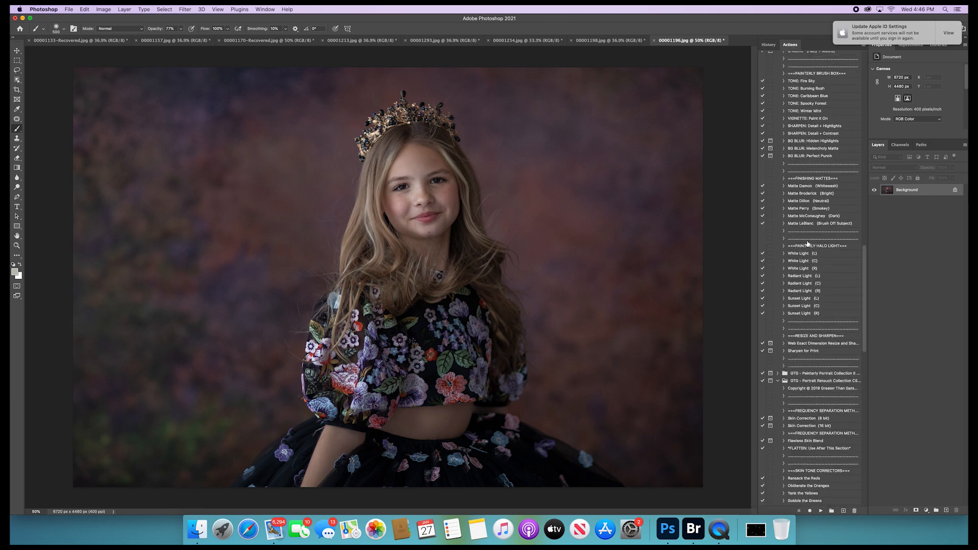
click(807, 244)
scroll(807, 244, up, 10)
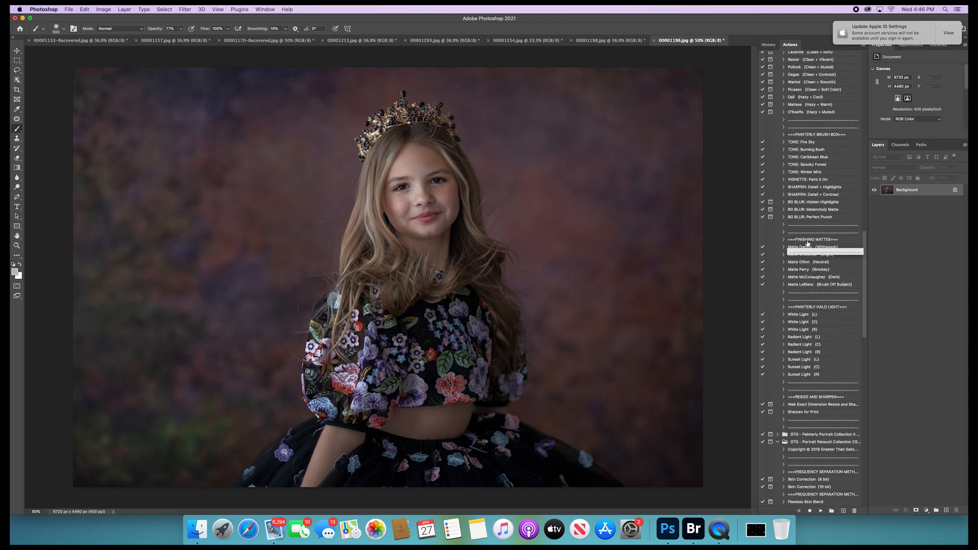
scroll(807, 244, up, 2)
scroll(807, 244, up, 5)
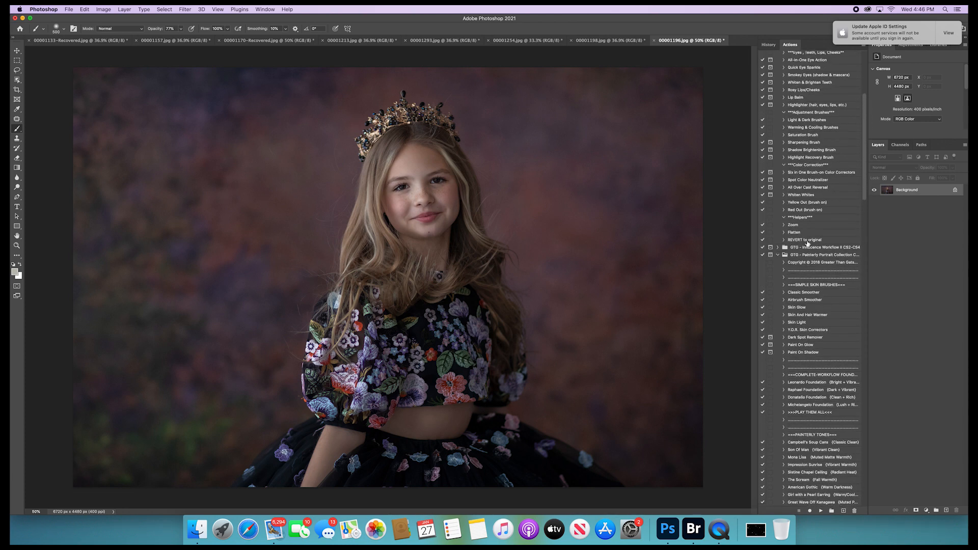
scroll(808, 244, up, 7)
scroll(807, 244, down, 12)
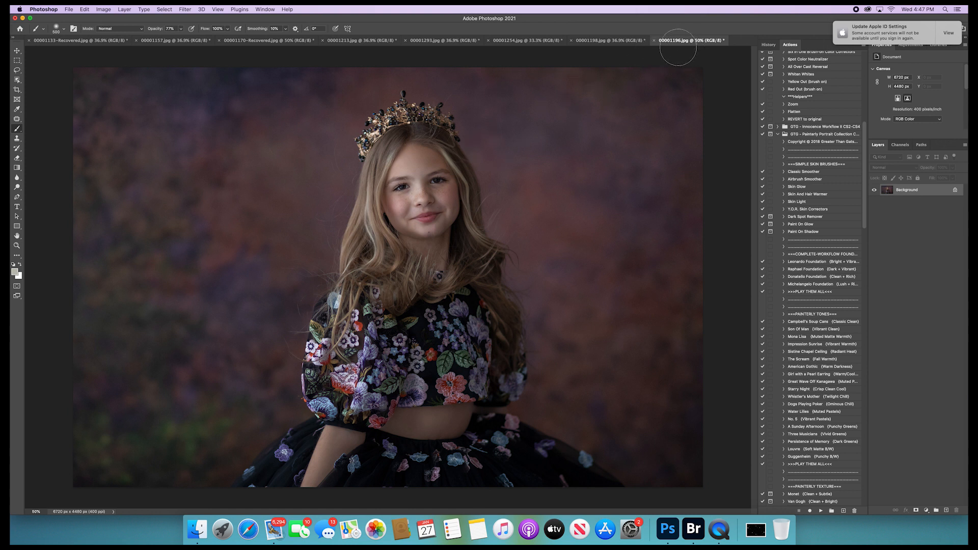
- Batch-run Leonardo Foundation (Bright + Vibrant) from the GTG - Painterly Portrait Collection CS5-CS6 set on all opened files
click(69, 9)
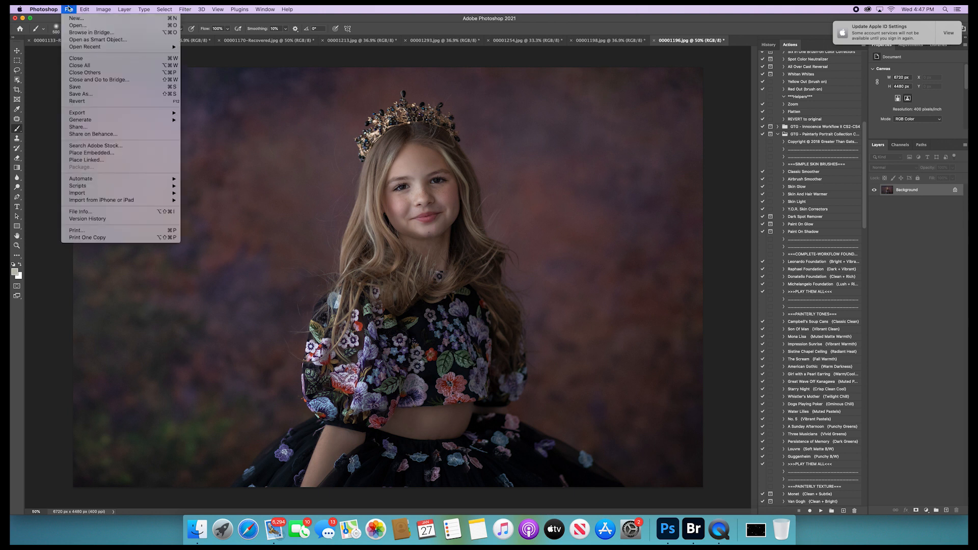
mouse_move(151, 179)
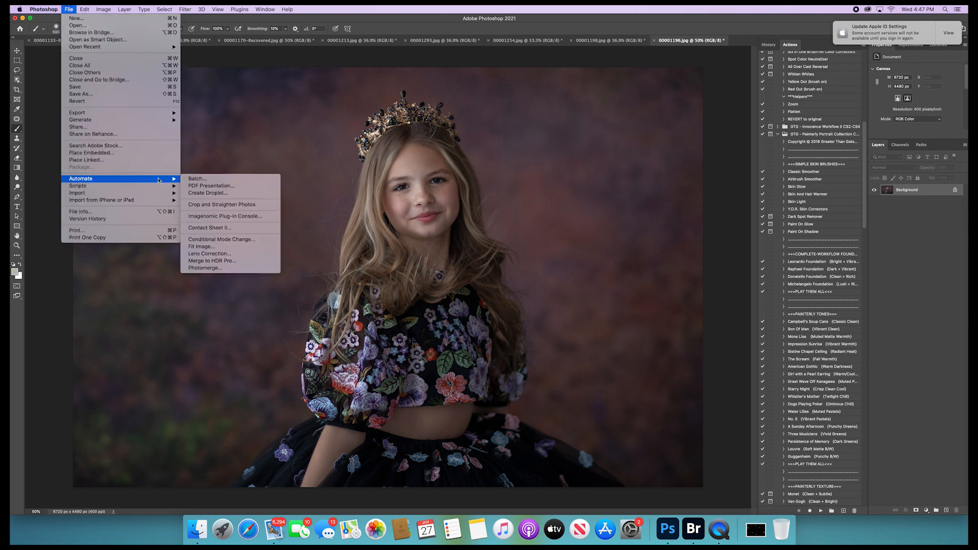
click(194, 179)
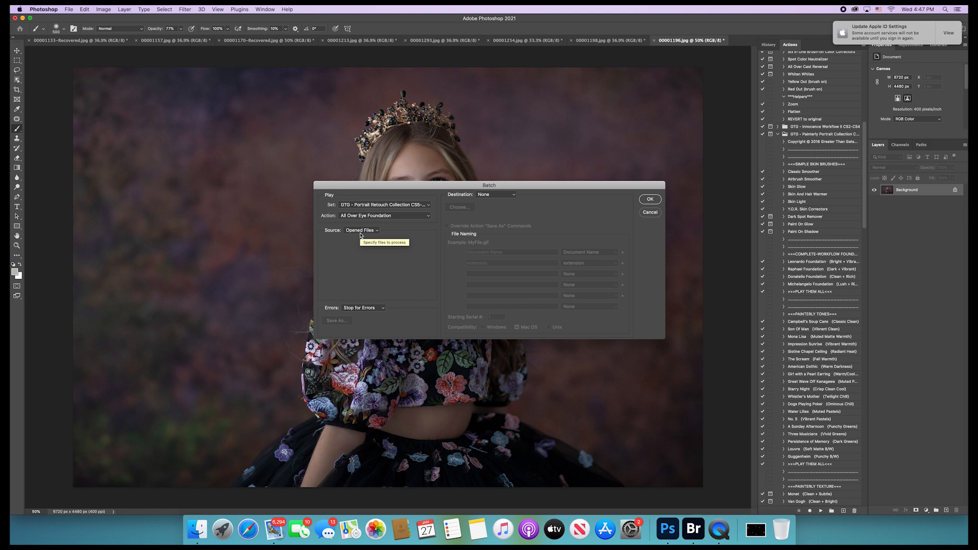
click(360, 205)
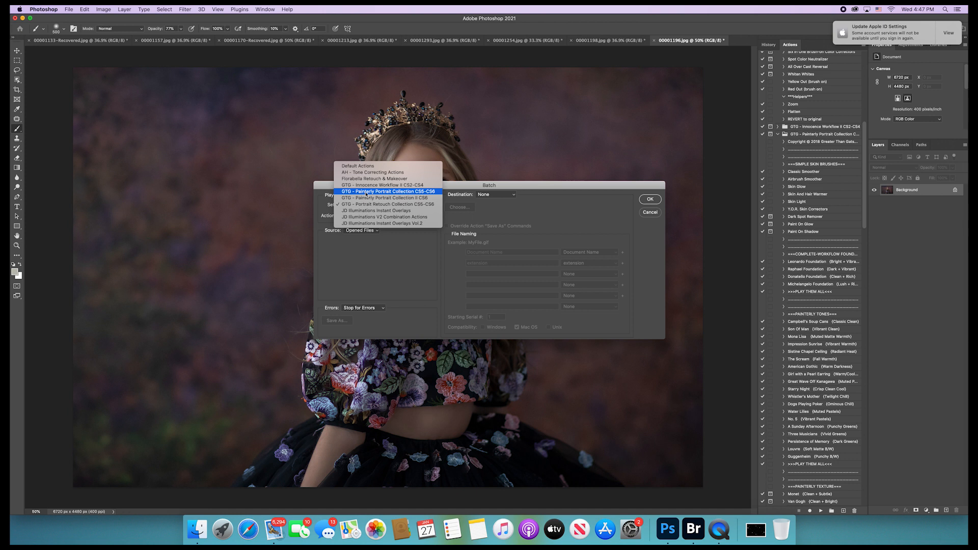
click(366, 192)
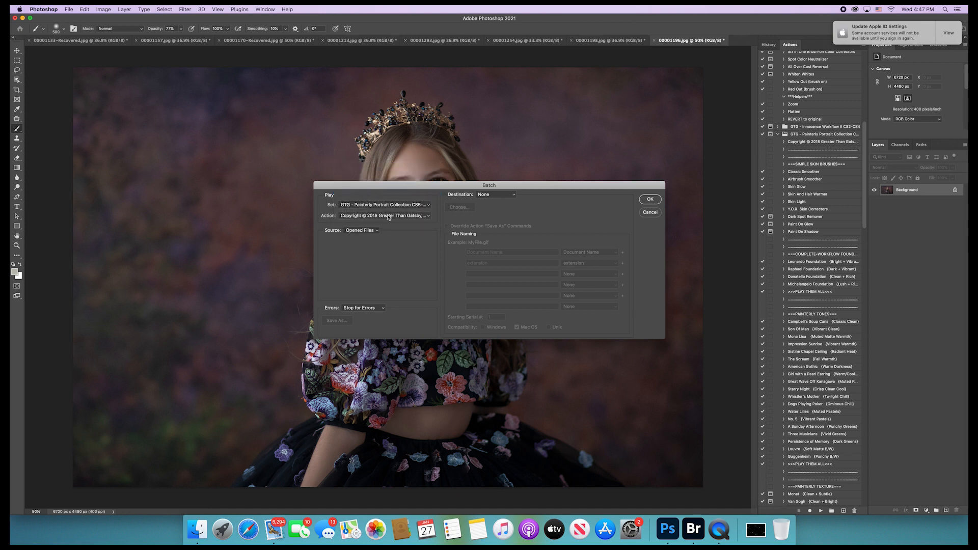
click(389, 216)
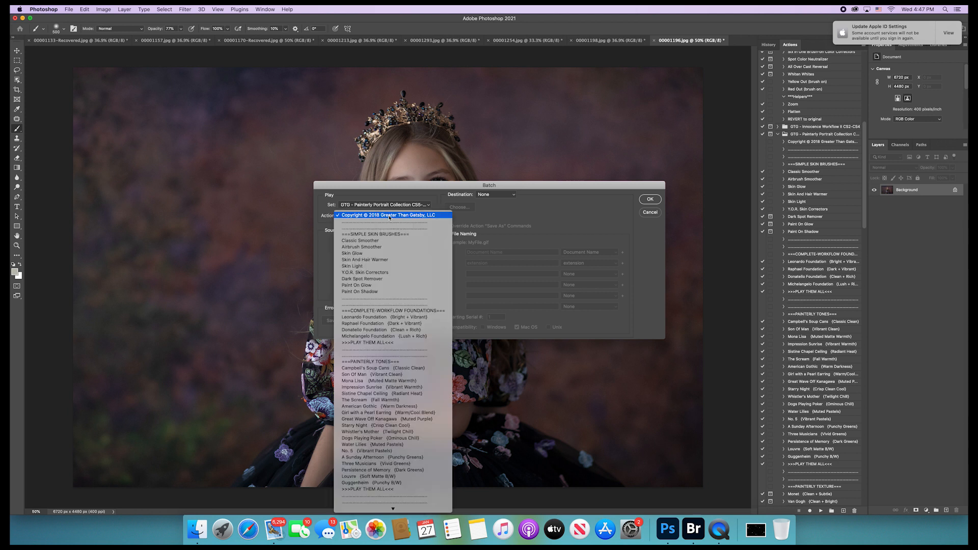
click(398, 318)
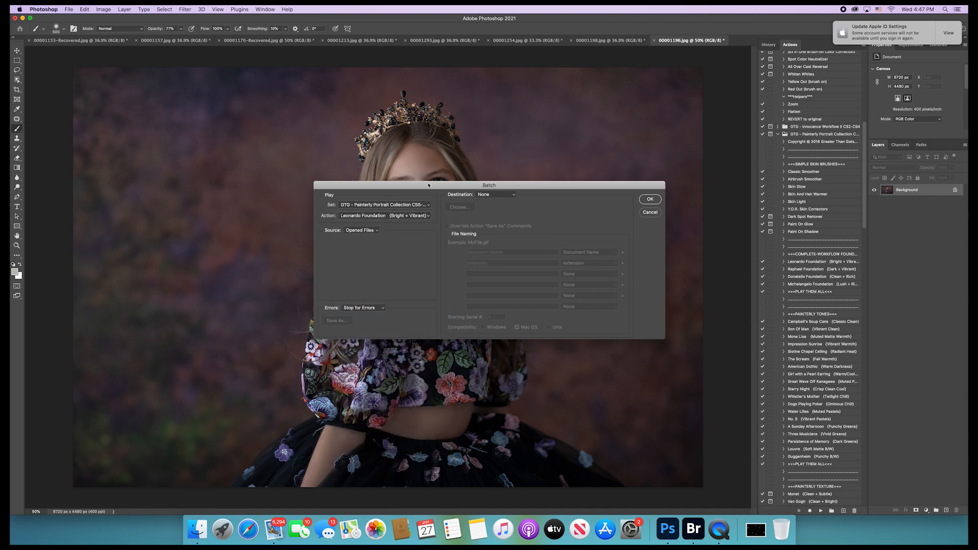
click(650, 200)
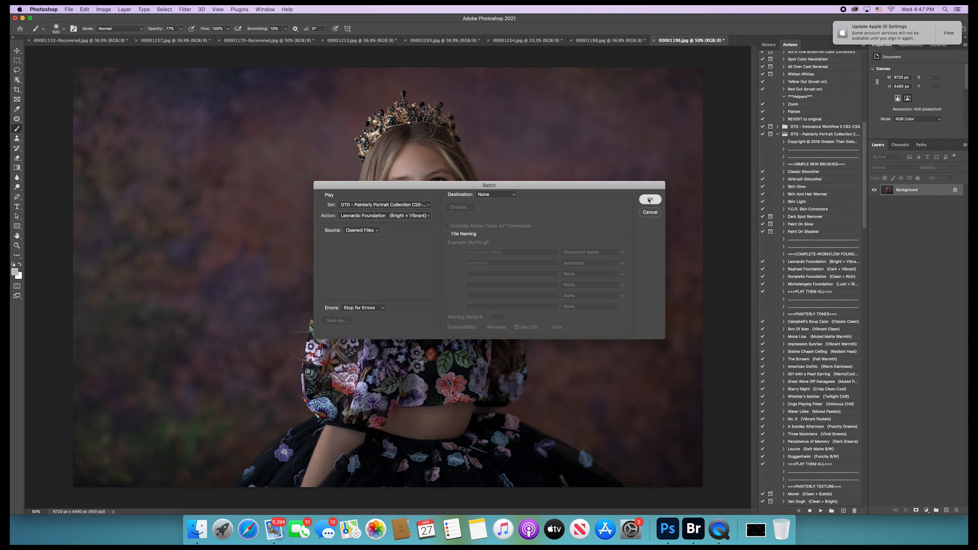
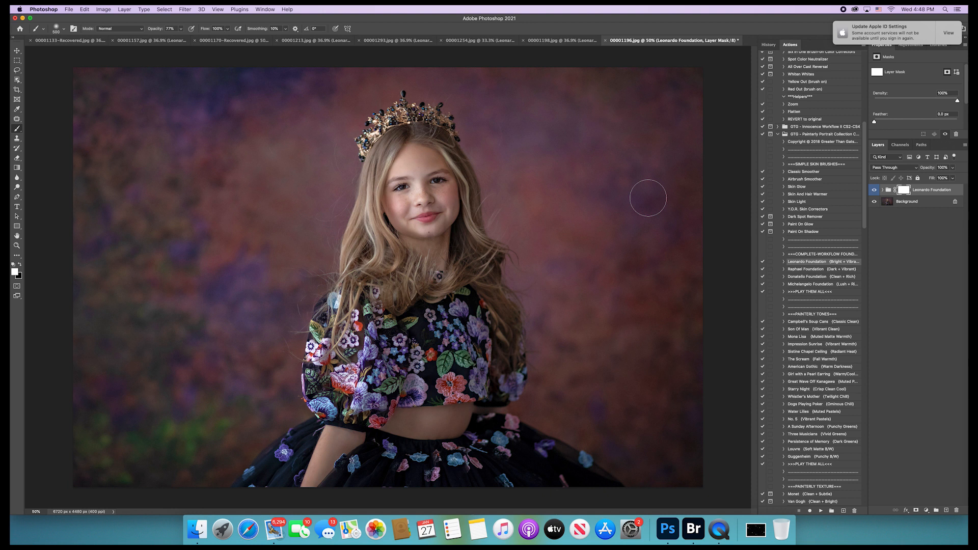
- Batch-run the Campbell's Soup Cans (Classic Clean) tone from the same action set on all opened files
click(68, 9)
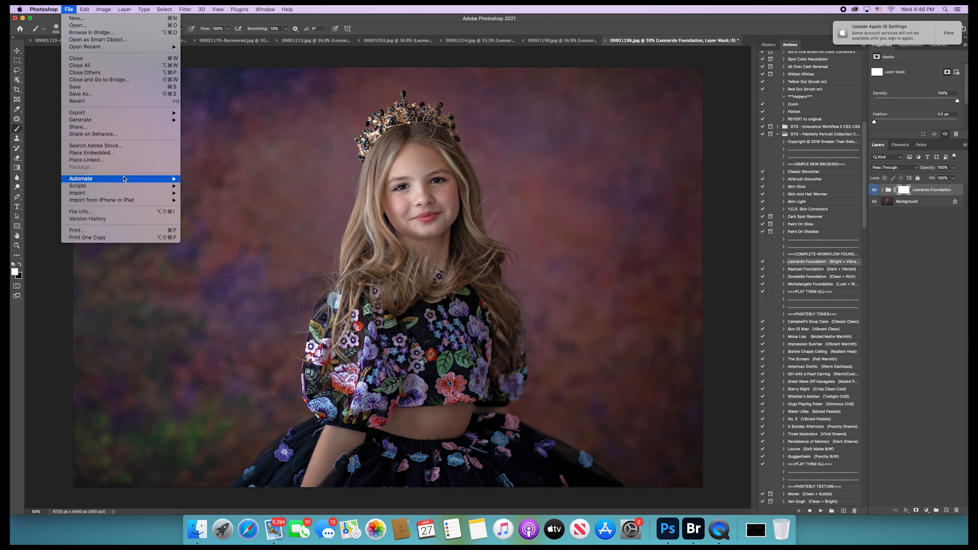
mouse_move(174, 182)
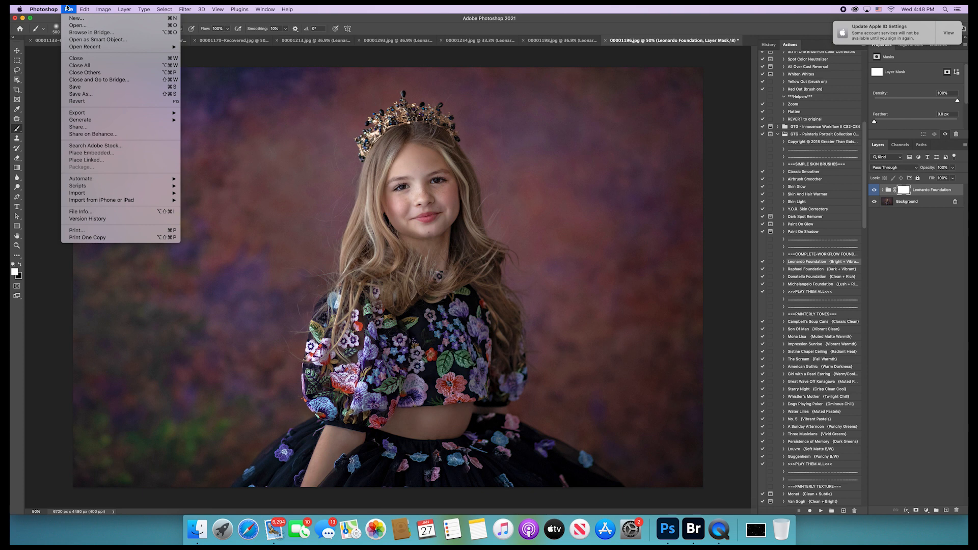
mouse_move(121, 181)
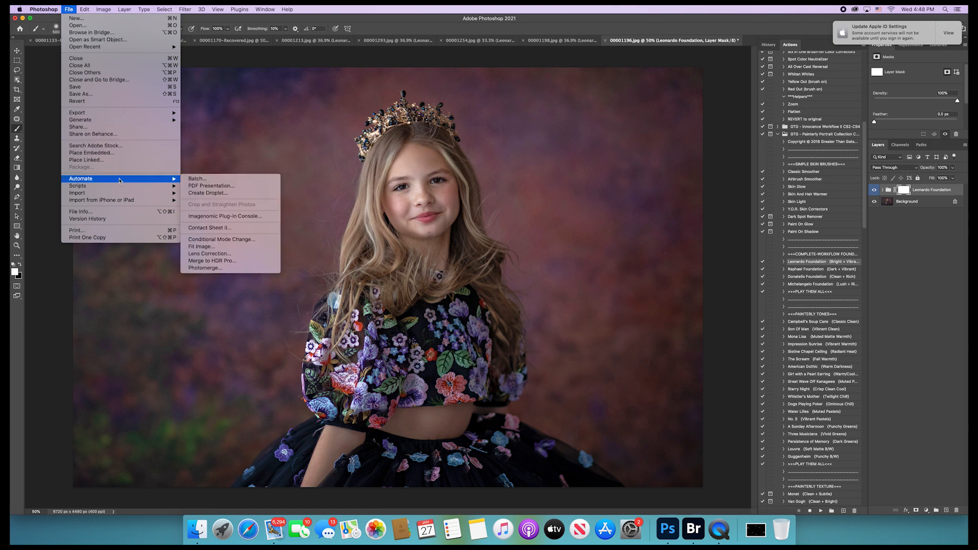
click(206, 180)
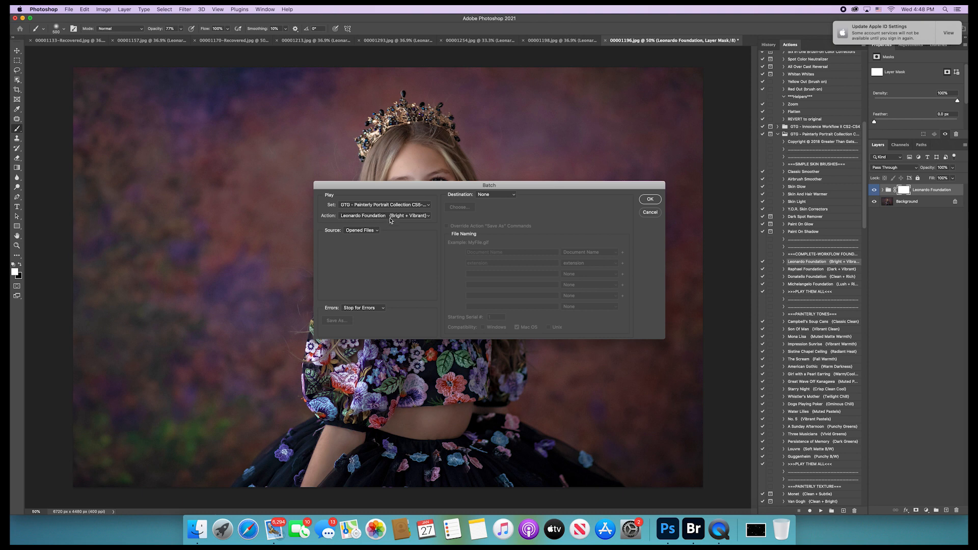
click(391, 221)
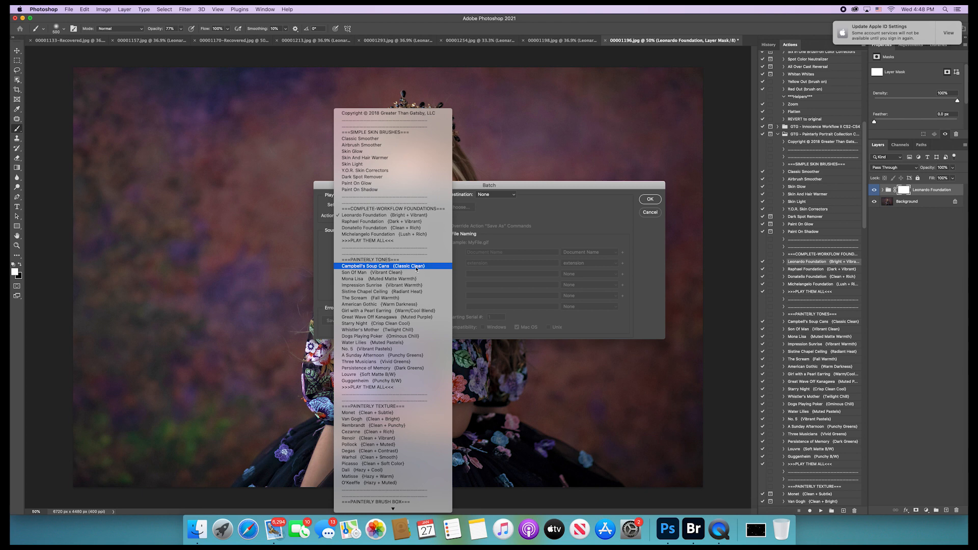
click(417, 267)
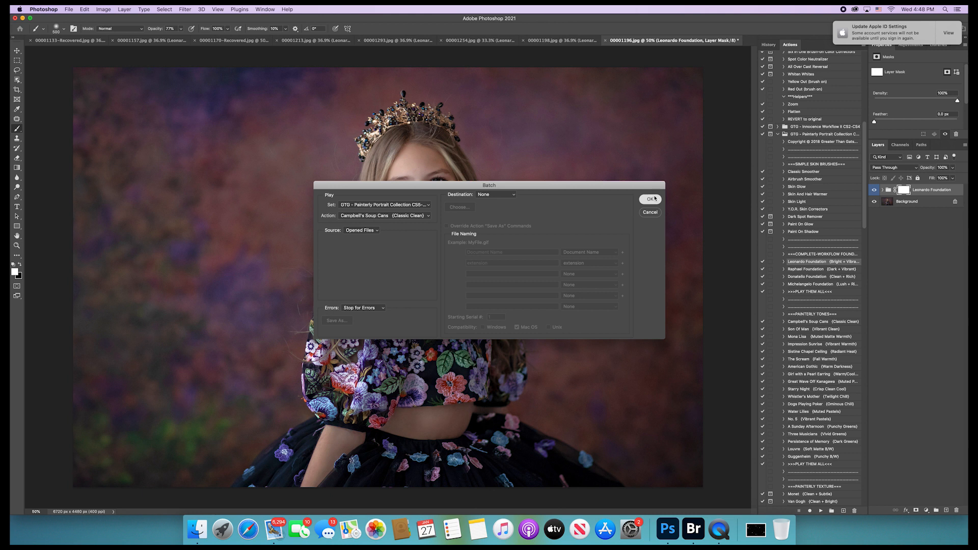
click(651, 199)
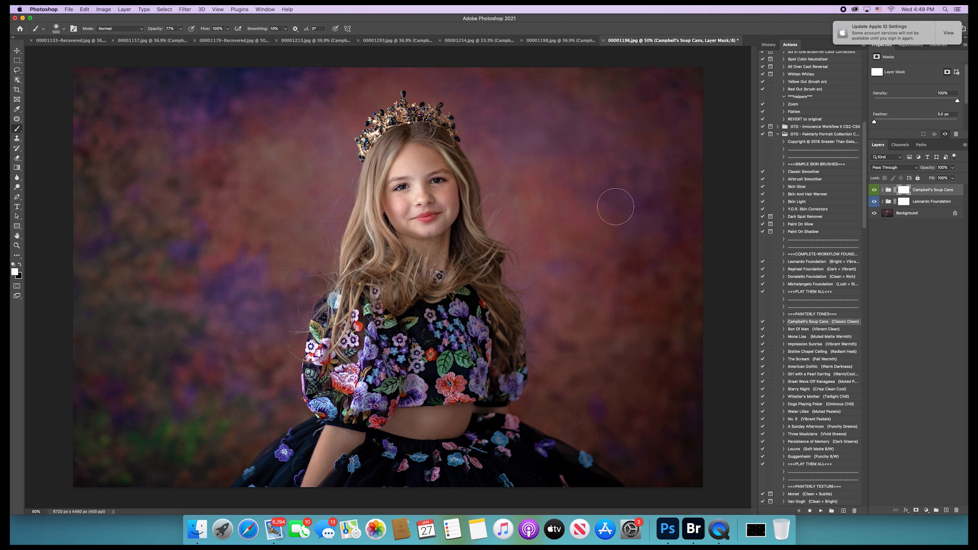
- Look inside the Campbell's Soup Cans group and try lowering the Leonardo Foundation group's opacity to about 70%
click(883, 190)
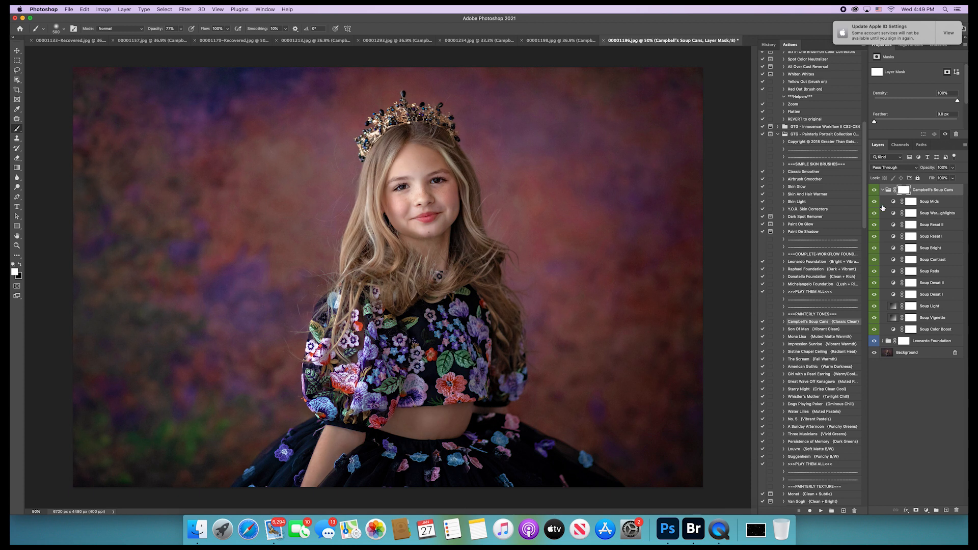
click(883, 191)
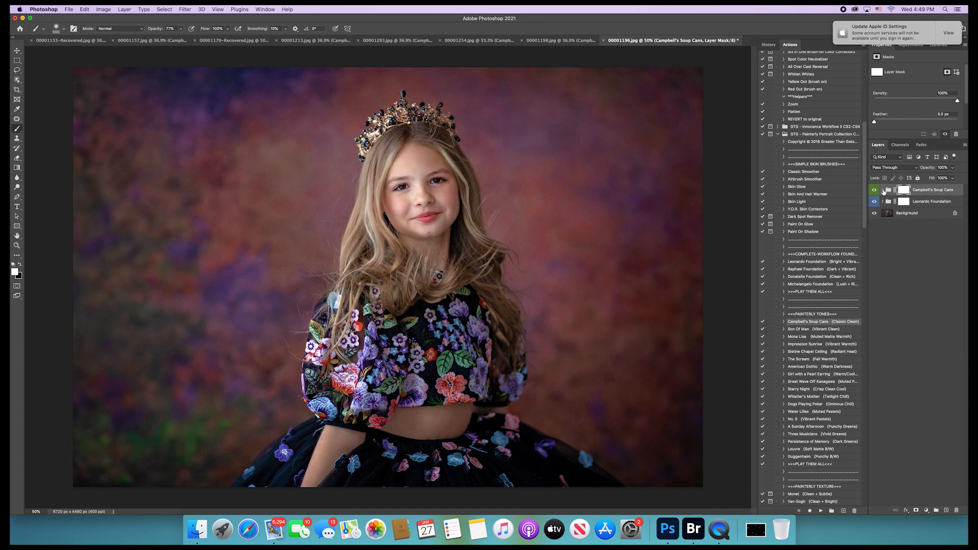
click(903, 202)
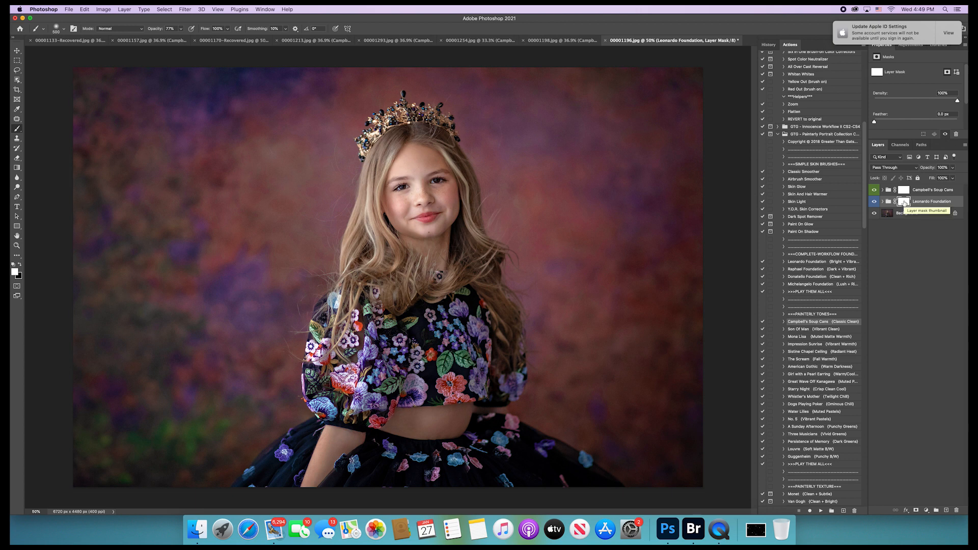
click(953, 172)
click(952, 168)
drag(955, 177, 942, 179)
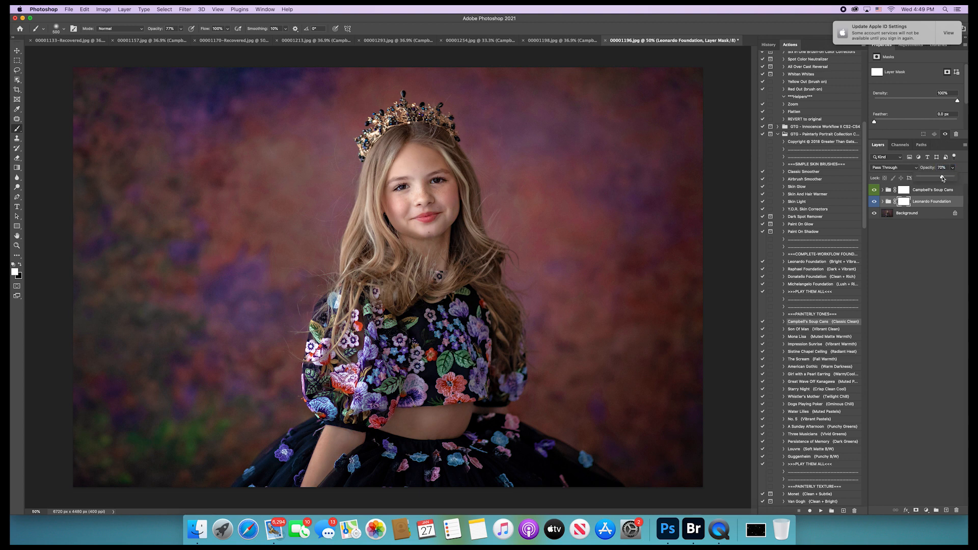
drag(943, 178, 950, 178)
drag(951, 178, 954, 180)
- Flatten 00001196.jpg, and save and close the file
click(124, 9)
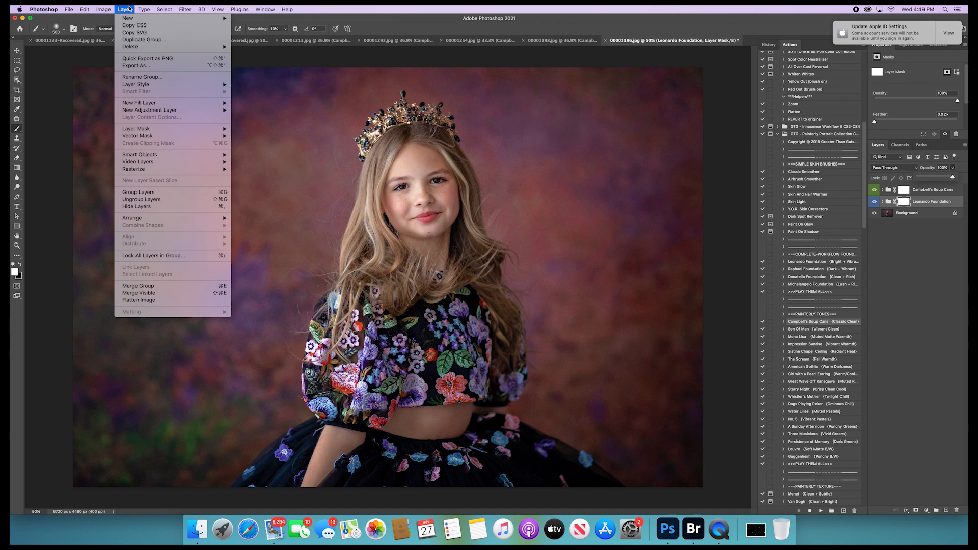
click(181, 302)
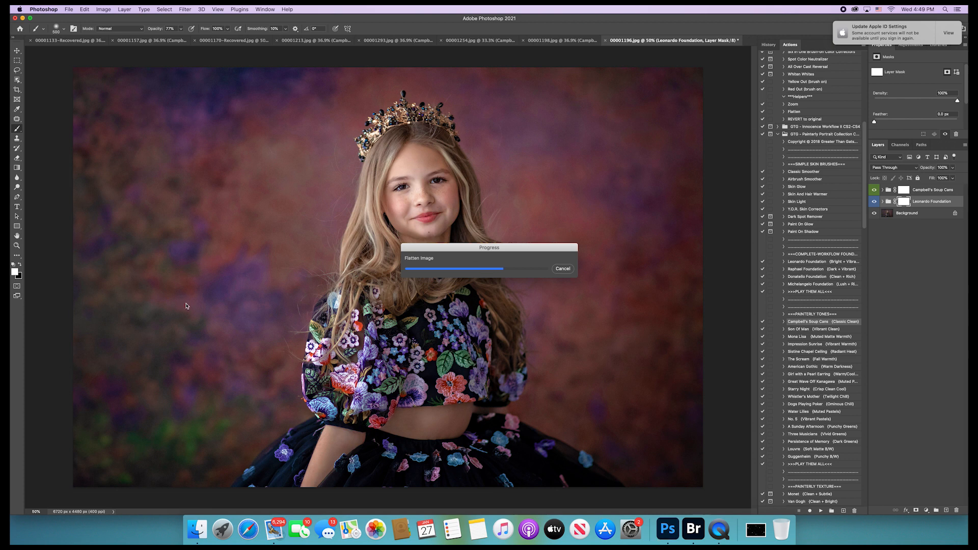
click(68, 9)
click(91, 86)
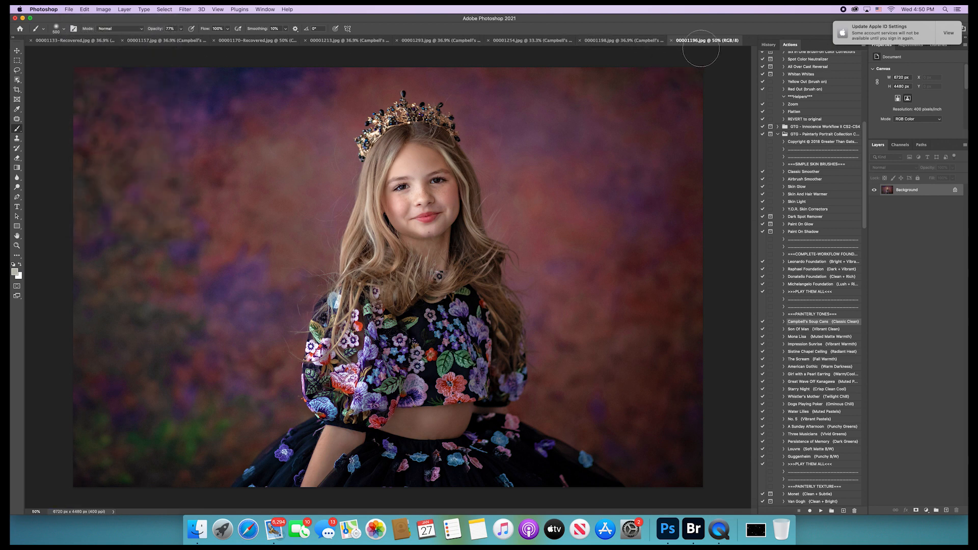
click(672, 41)
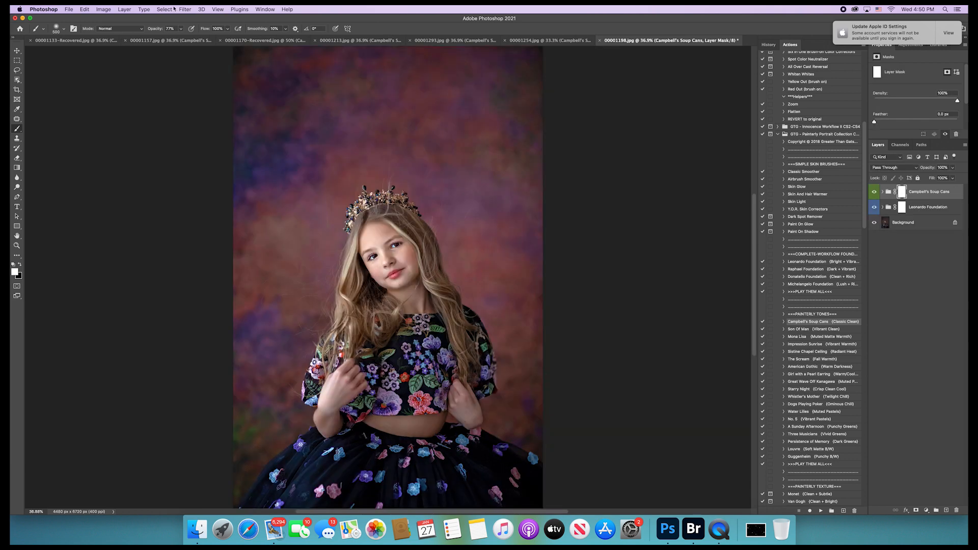
- Flatten 00001198.jpg, and save and close the file
click(122, 9)
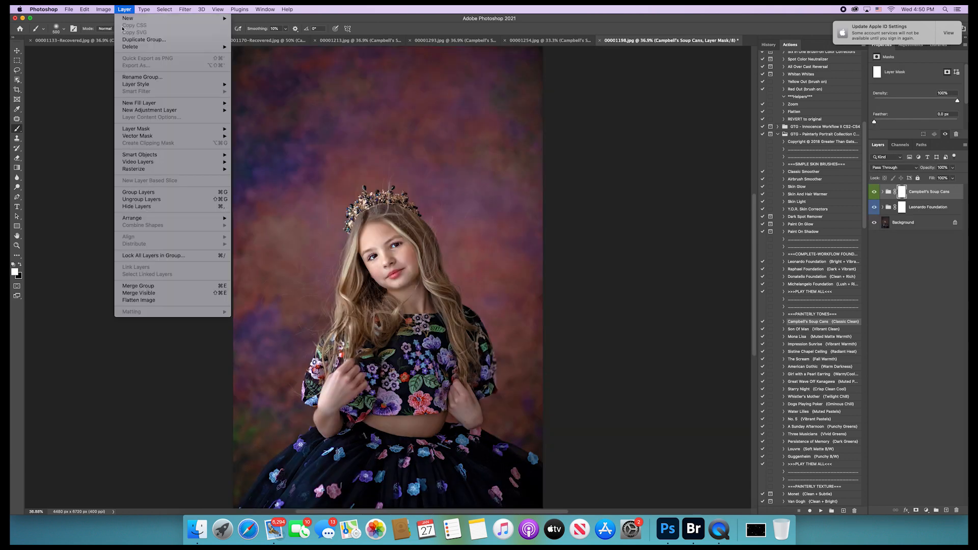
click(148, 302)
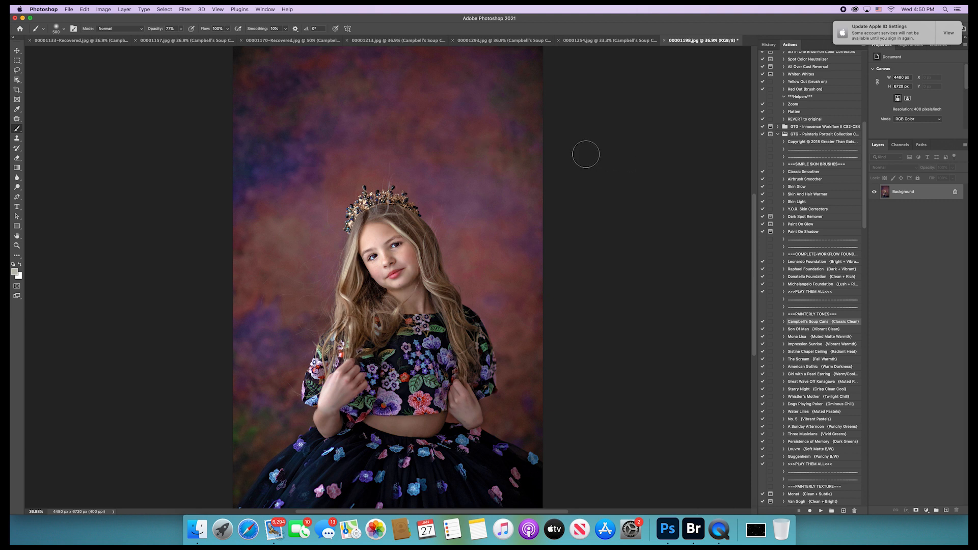
click(66, 9)
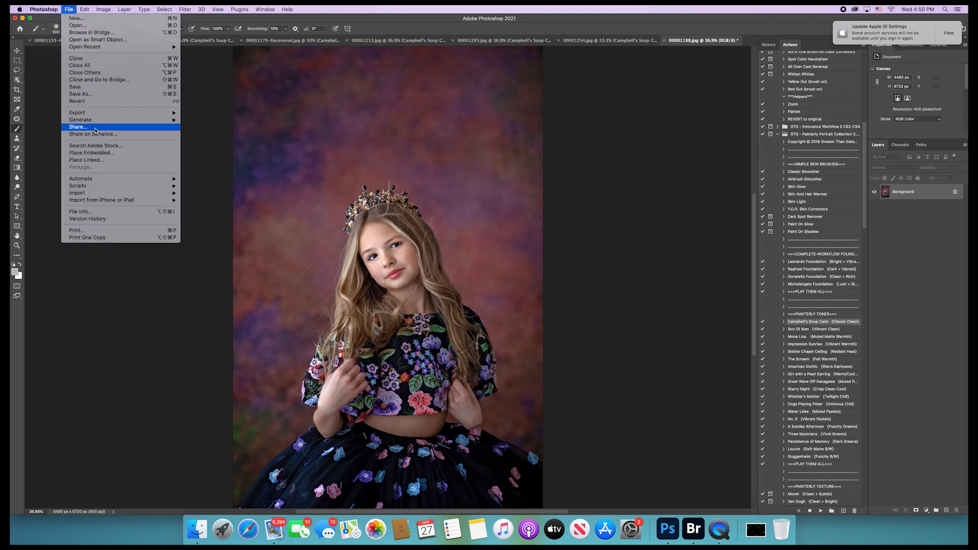
click(97, 87)
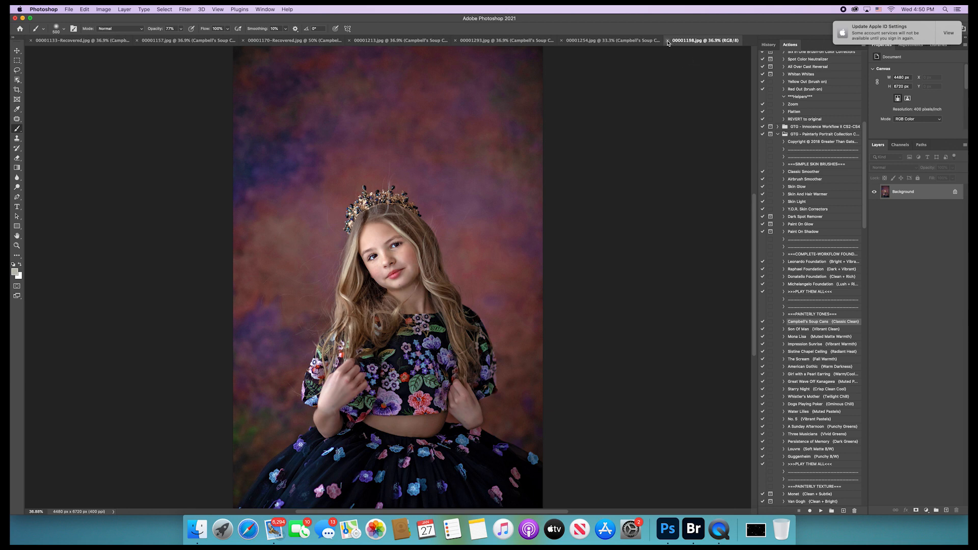
click(668, 41)
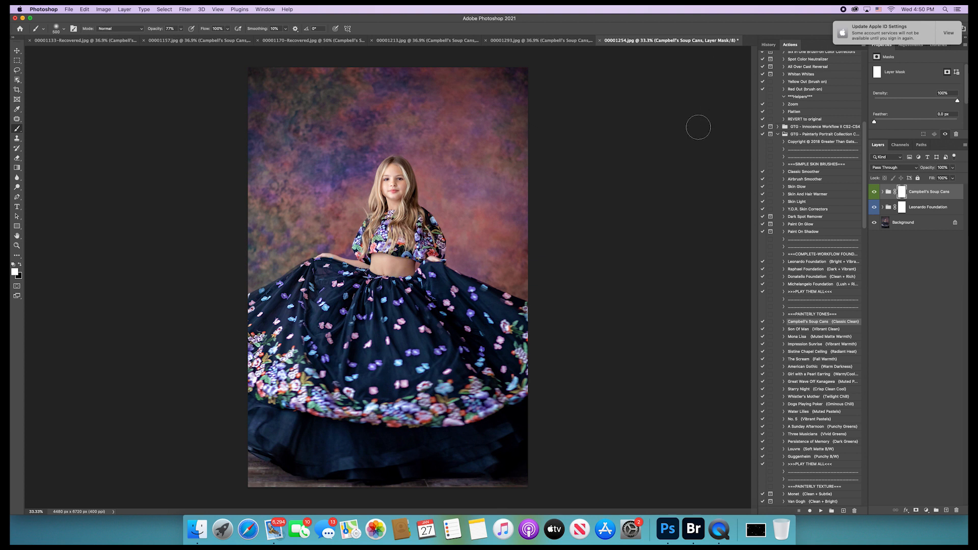
- Lower the LL Brighten Shadows layer in the Leonardo Foundation group of 00001254.jpg to 10% opacity
click(882, 209)
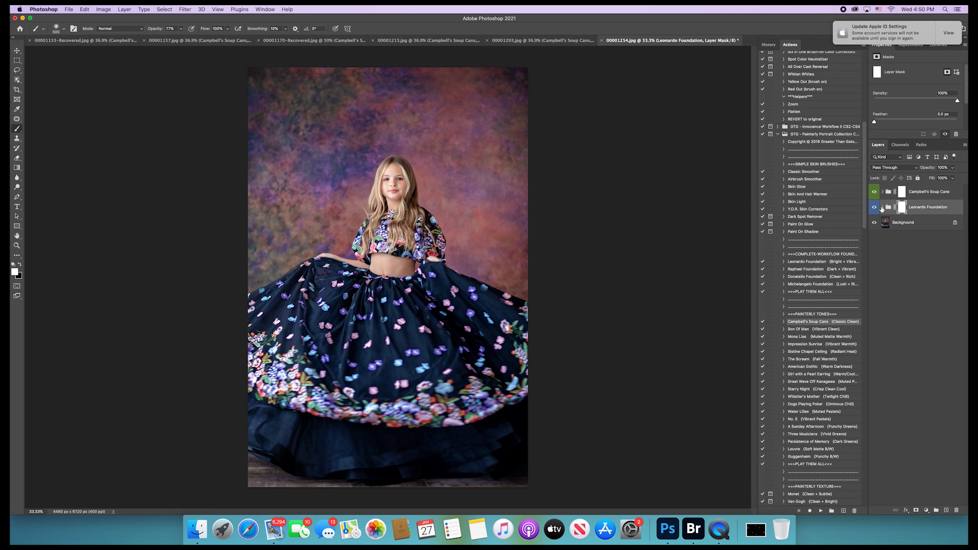
click(883, 207)
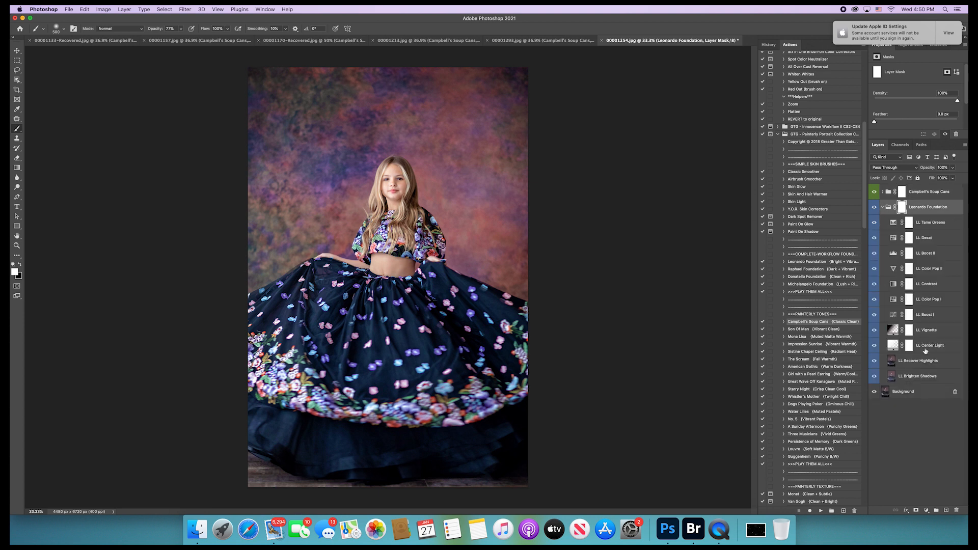
click(893, 378)
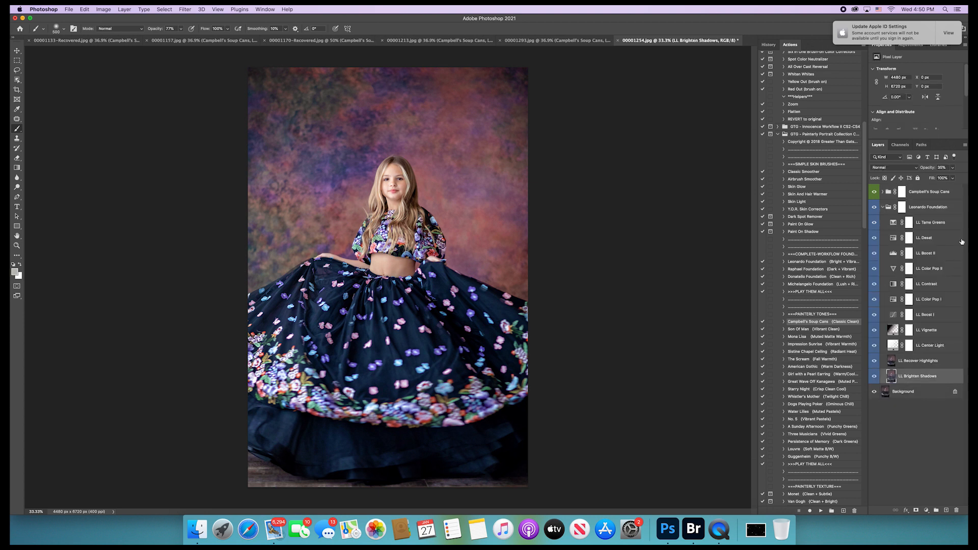
click(952, 168)
drag(941, 177, 936, 178)
drag(936, 179, 934, 179)
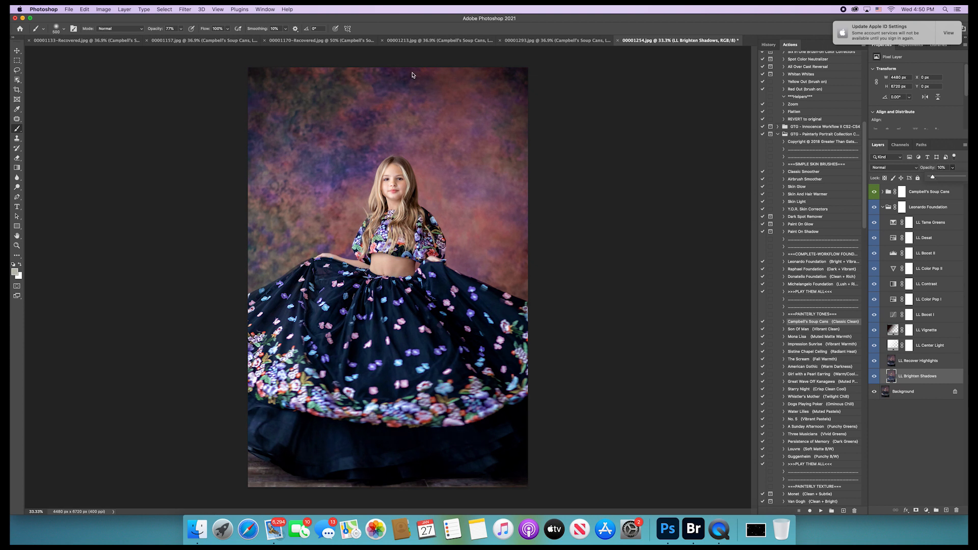
- Flatten 00001254.jpg, and save it as a JPEG at quality 11 and close the file
click(125, 9)
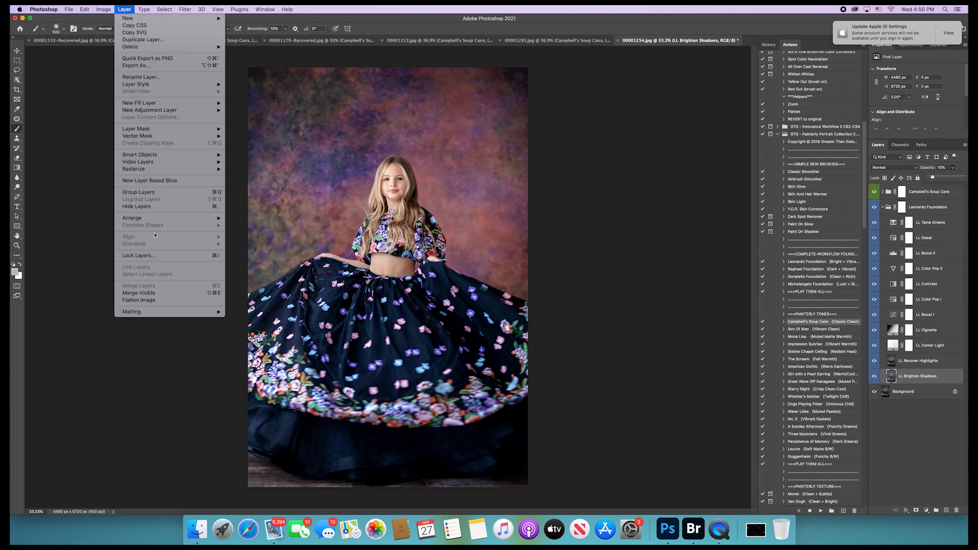
click(165, 301)
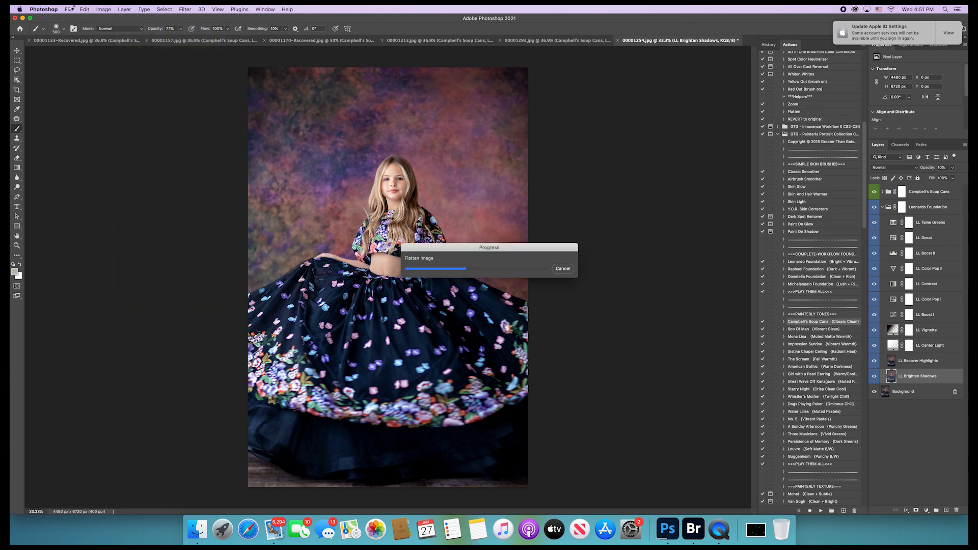
click(72, 9)
click(71, 9)
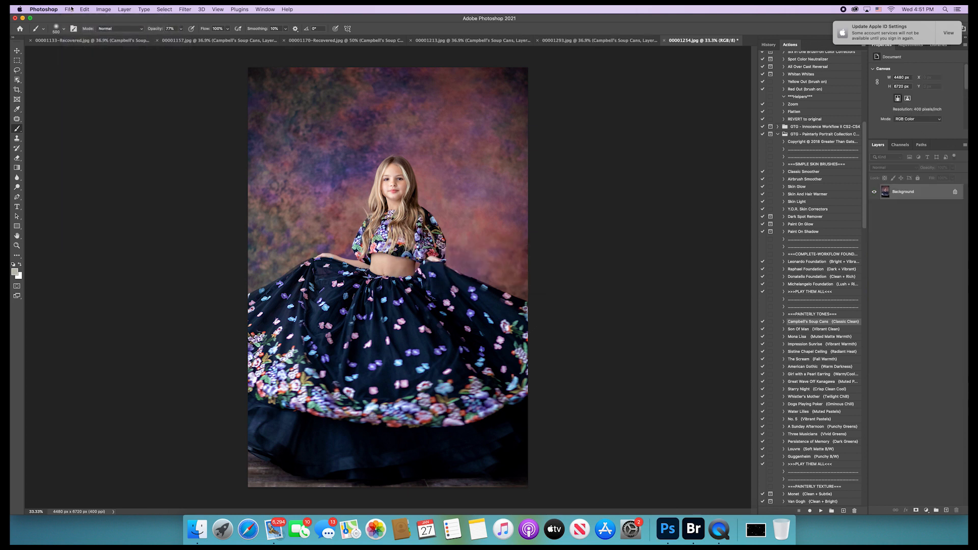
click(69, 8)
click(98, 87)
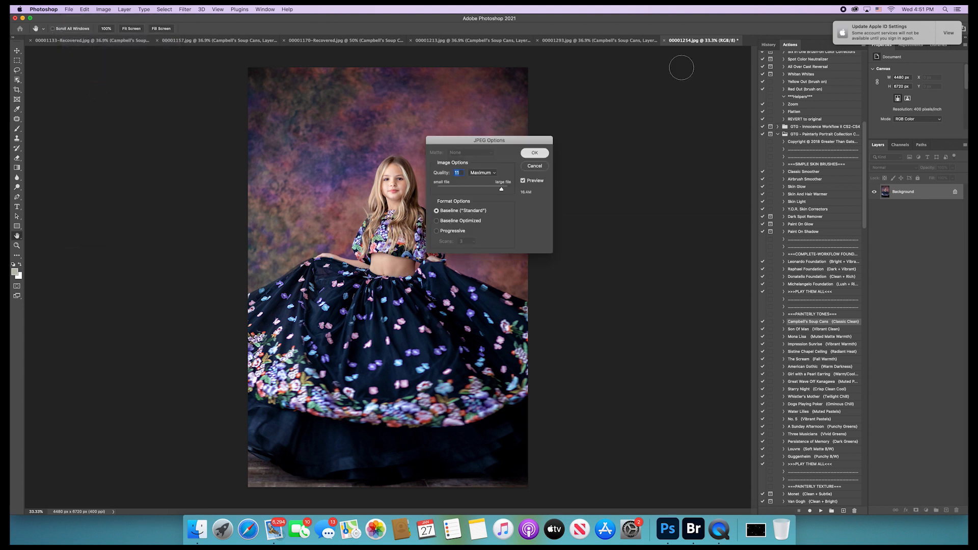
key(Return)
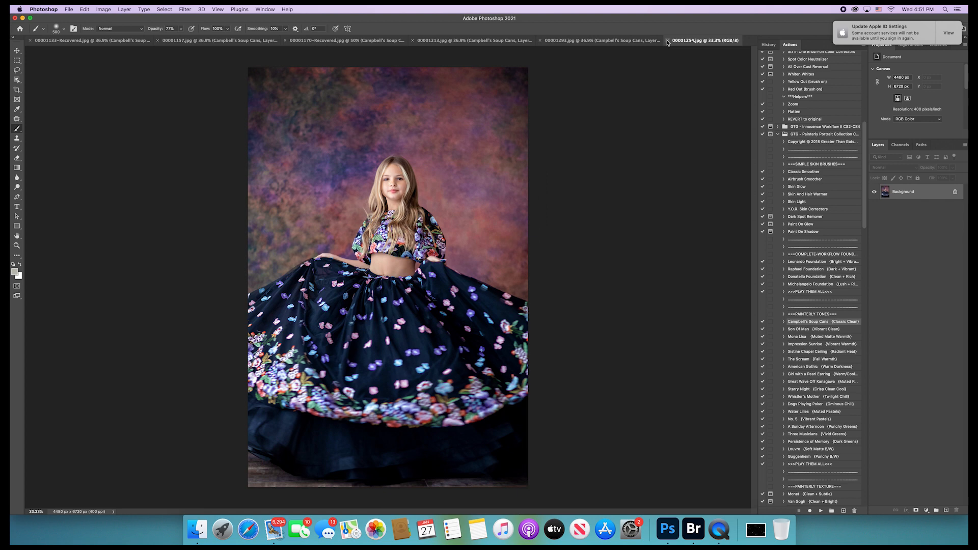
click(667, 40)
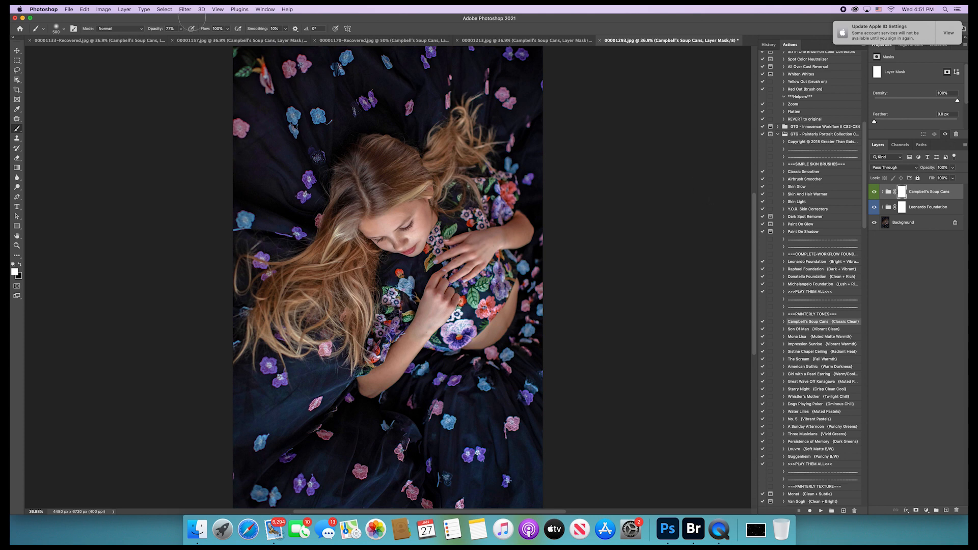
- In 00001213.jpg, lower the LL Brighten Shadows layer inside the Leonardo Foundation group to about 16% opacity
click(124, 9)
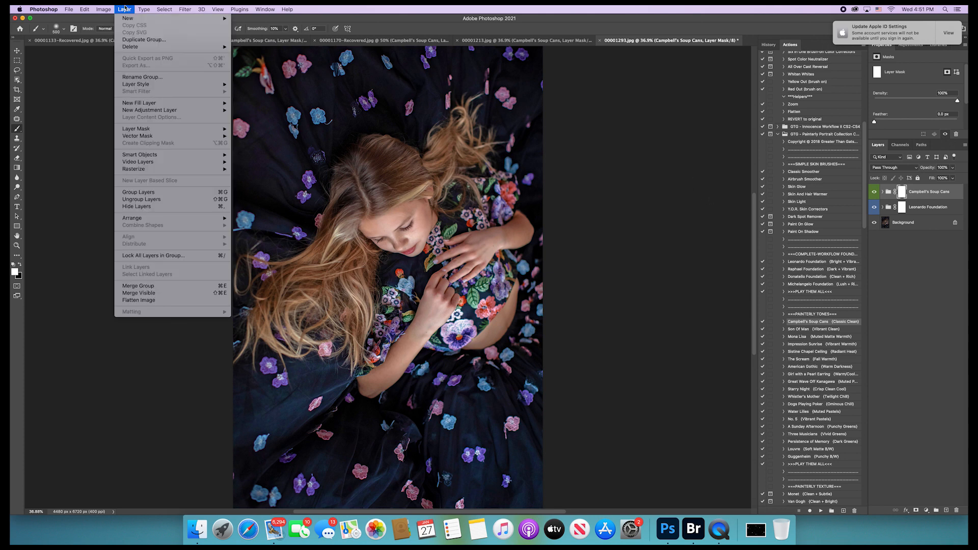
click(124, 9)
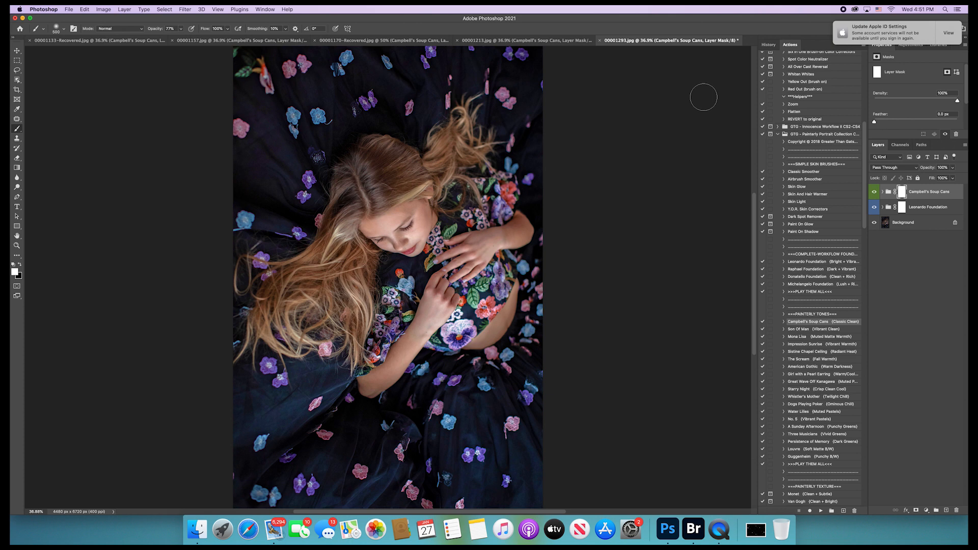
click(575, 41)
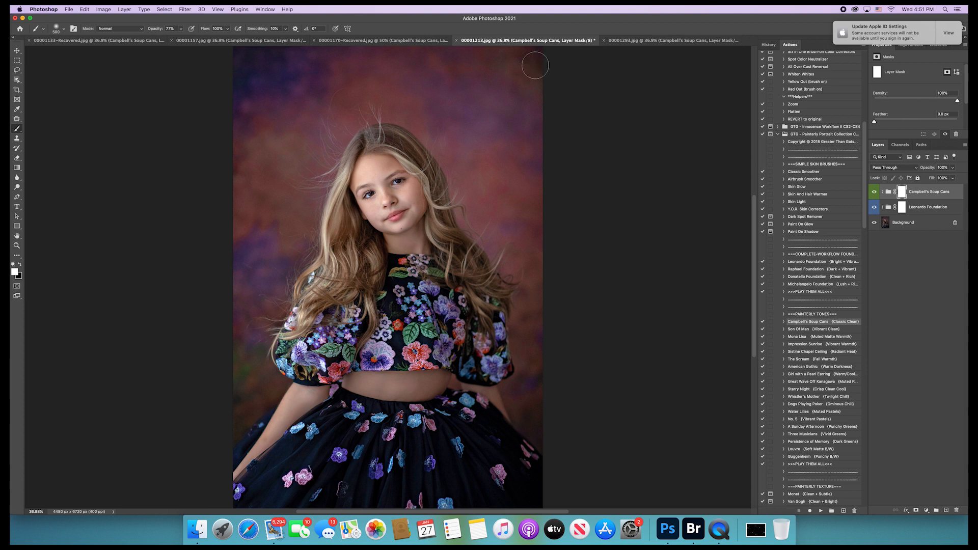
click(883, 207)
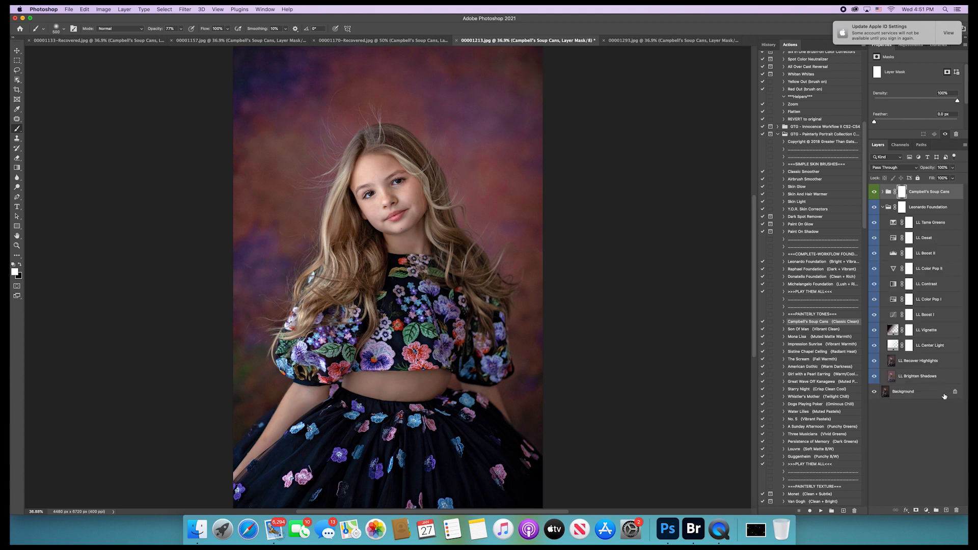
click(935, 377)
click(953, 168)
drag(946, 179, 936, 179)
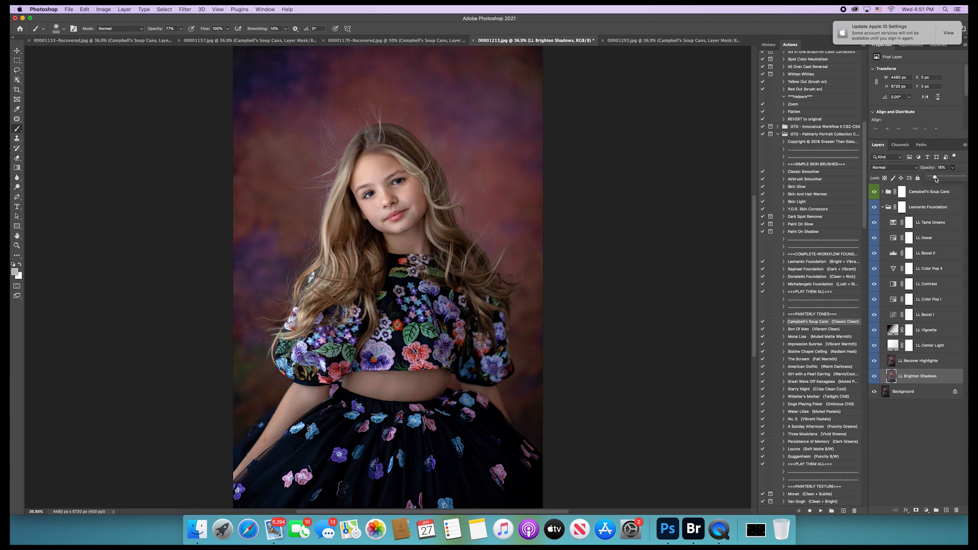
- Review 00001170-Recovered.jpg and 00001157.jpg, and flatten 00001133-Recovered.jpg
click(442, 44)
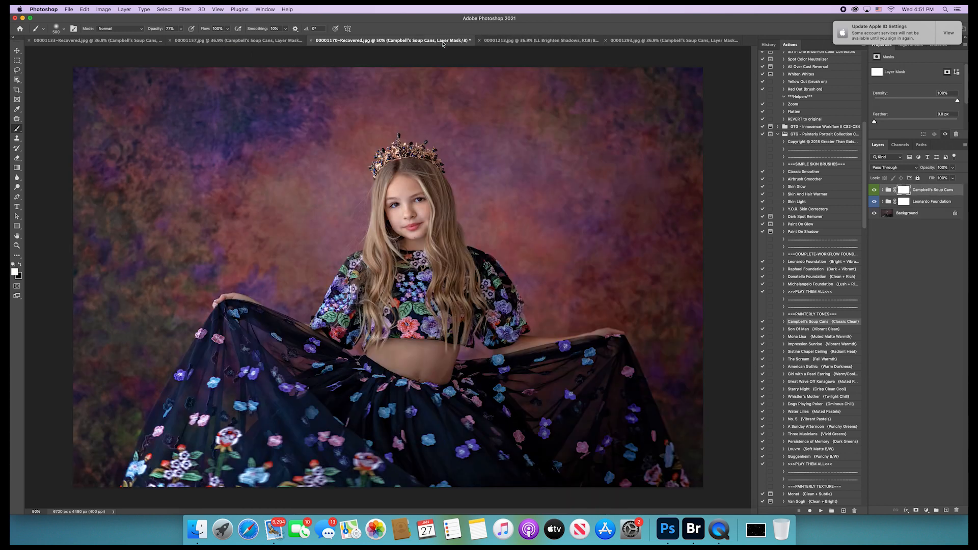
click(266, 44)
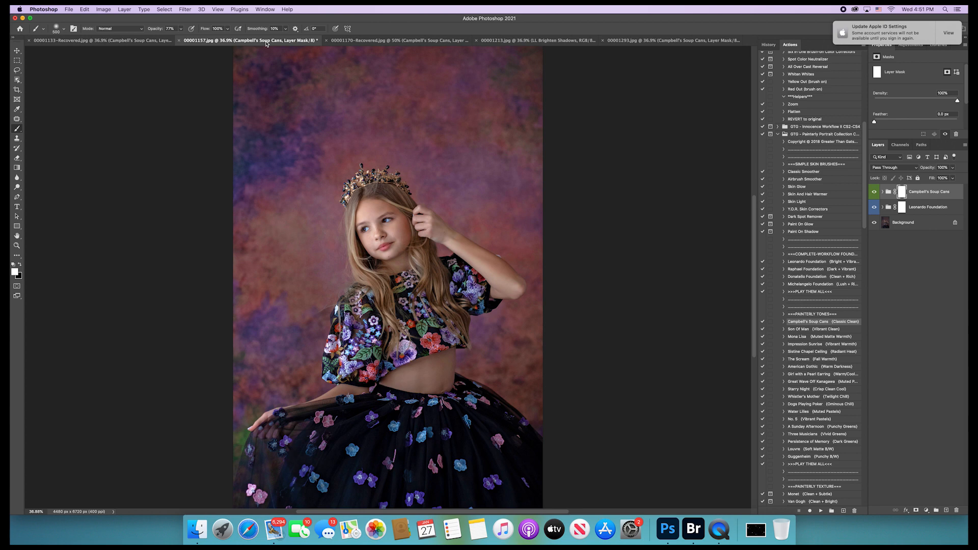
click(136, 44)
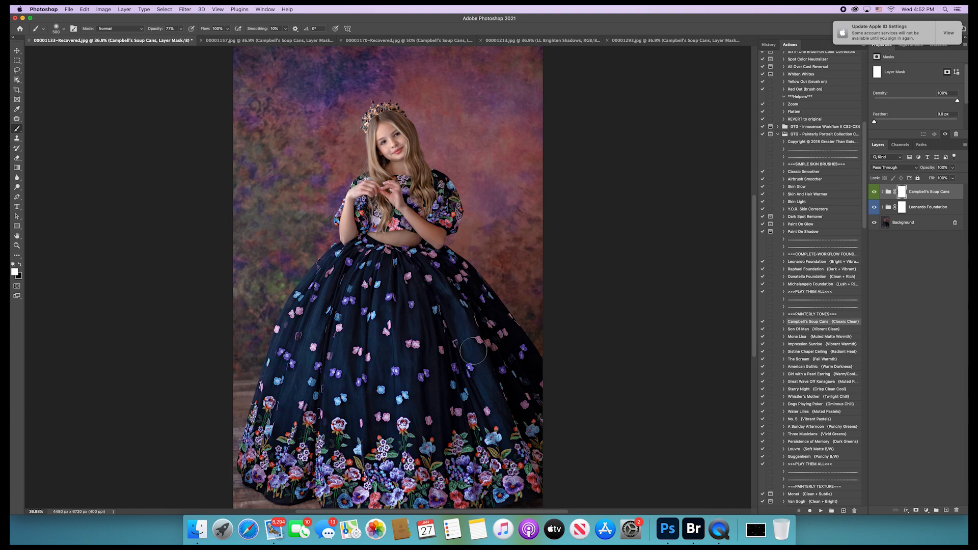
click(126, 9)
click(159, 301)
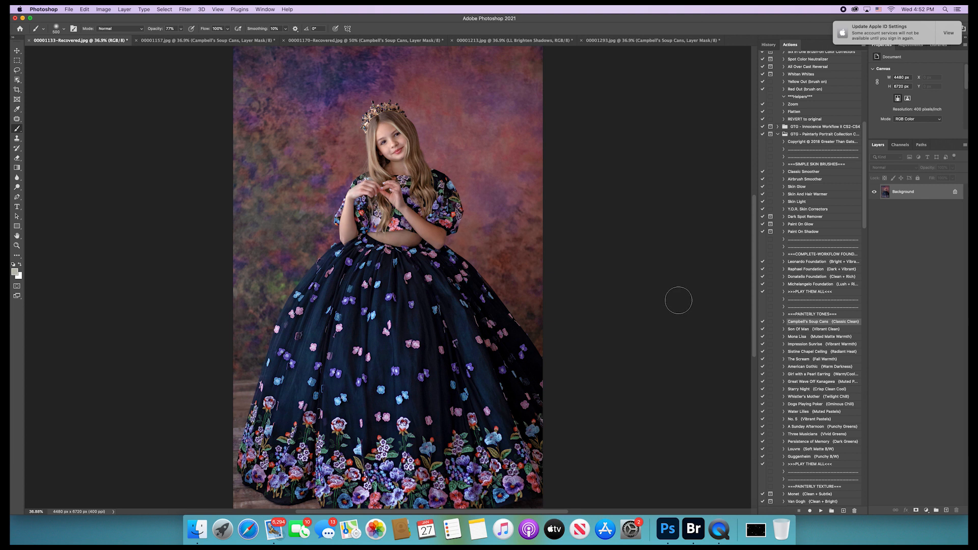
- Add a Hue/Saturation adjustment layer to 00001133-Recovered.jpg and strongly reduce the saturation of the Blues
click(912, 46)
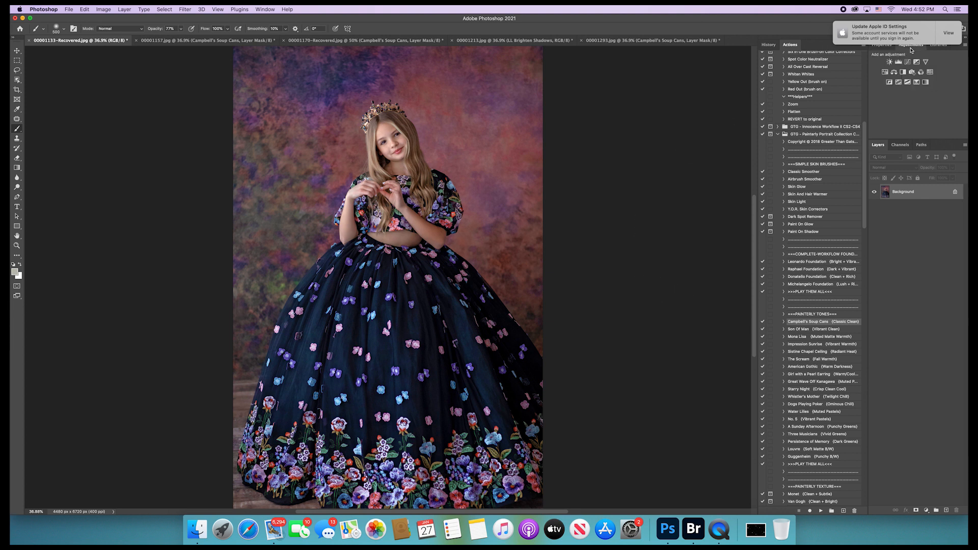
click(885, 73)
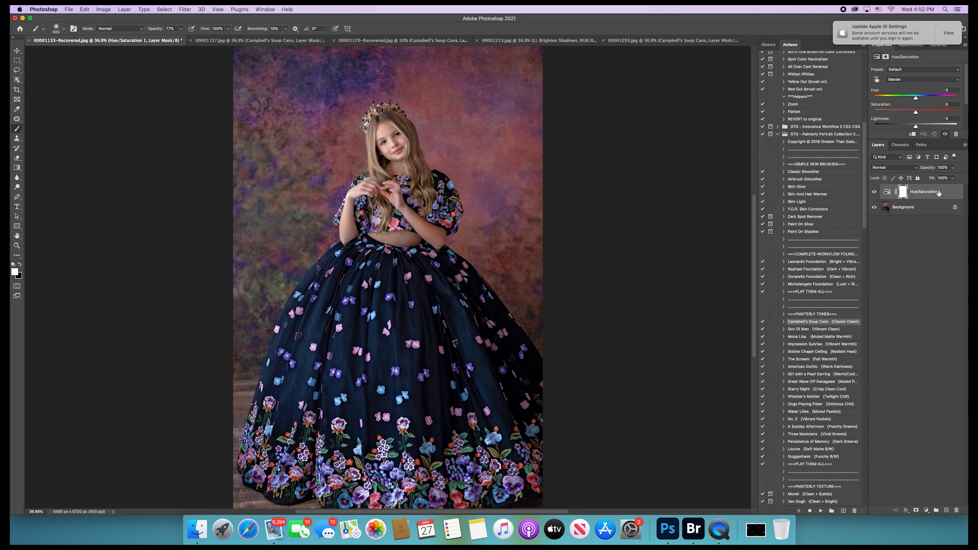
click(902, 80)
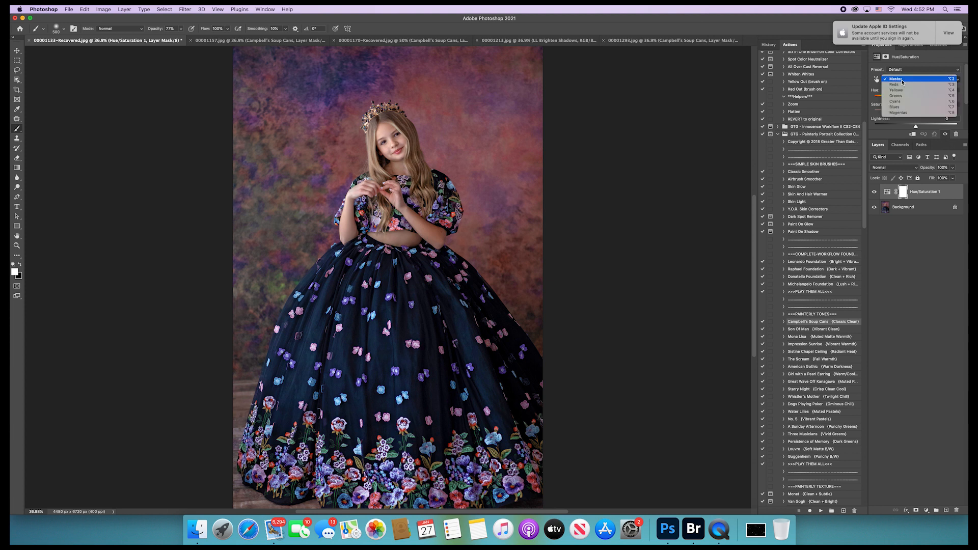
click(906, 107)
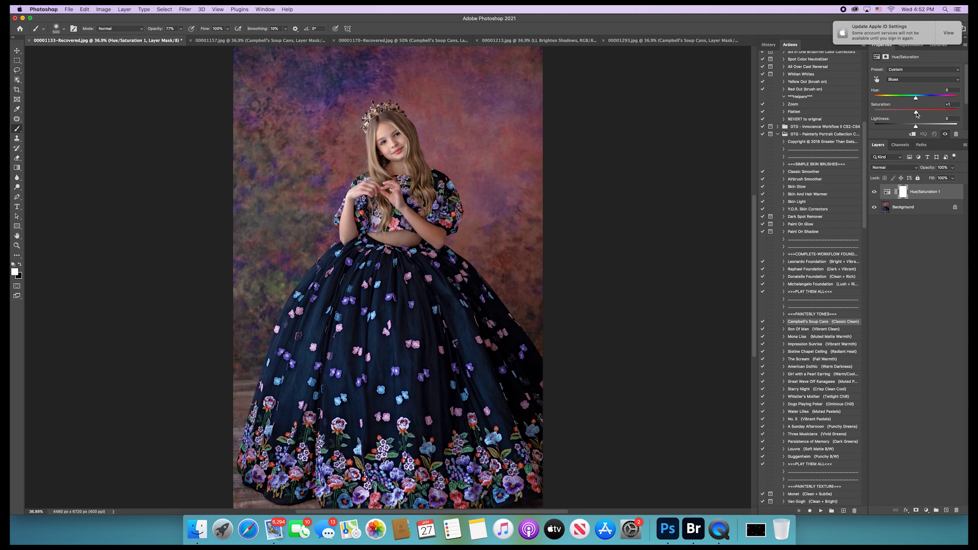
drag(916, 114, 873, 115)
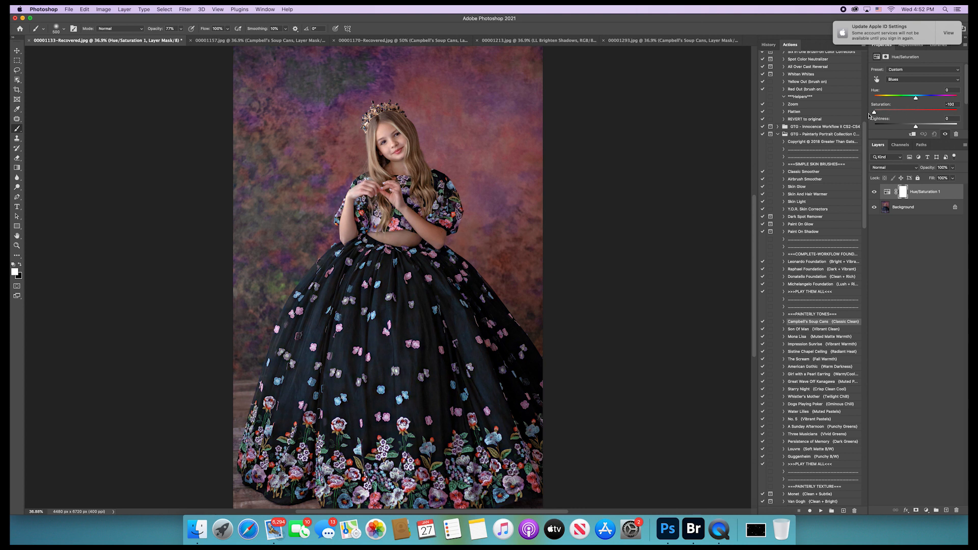
mouse_move(870, 115)
mouse_down()
mouse_move(959, 115)
mouse_move(890, 115)
mouse_up()
- Invert the Hue/Saturation layer's mask to black and brush the blue desaturation in white onto the dress skirt
click(902, 194)
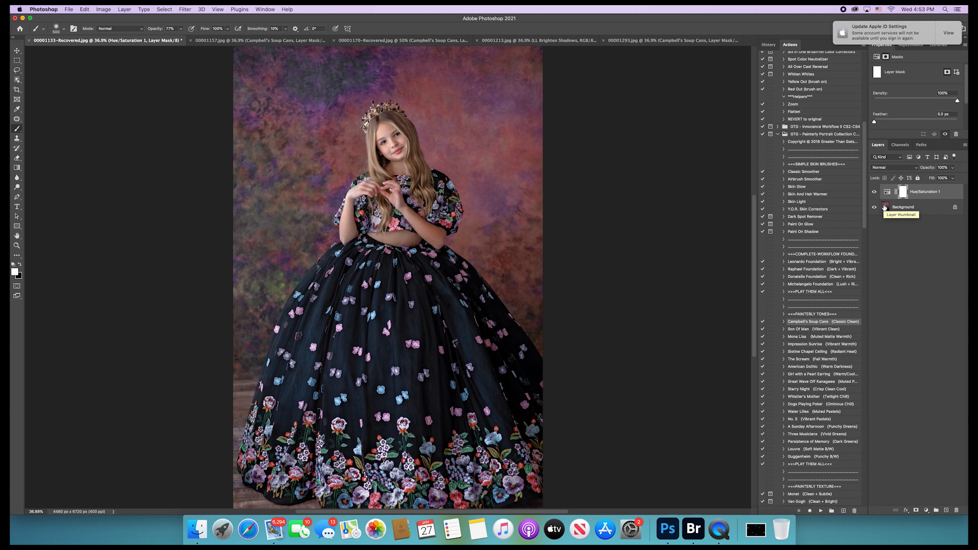
key(super+i)
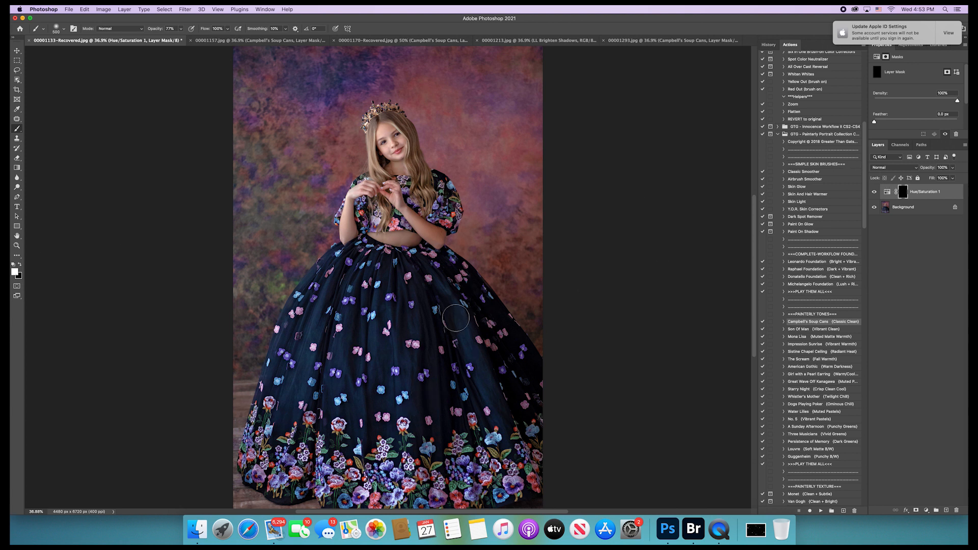
drag(468, 337, 504, 431)
- Compare the skirt with and without the Hue/Saturation layer, and flatten the image
click(874, 193)
click(874, 194)
click(874, 194)
click(875, 193)
click(125, 9)
click(159, 300)
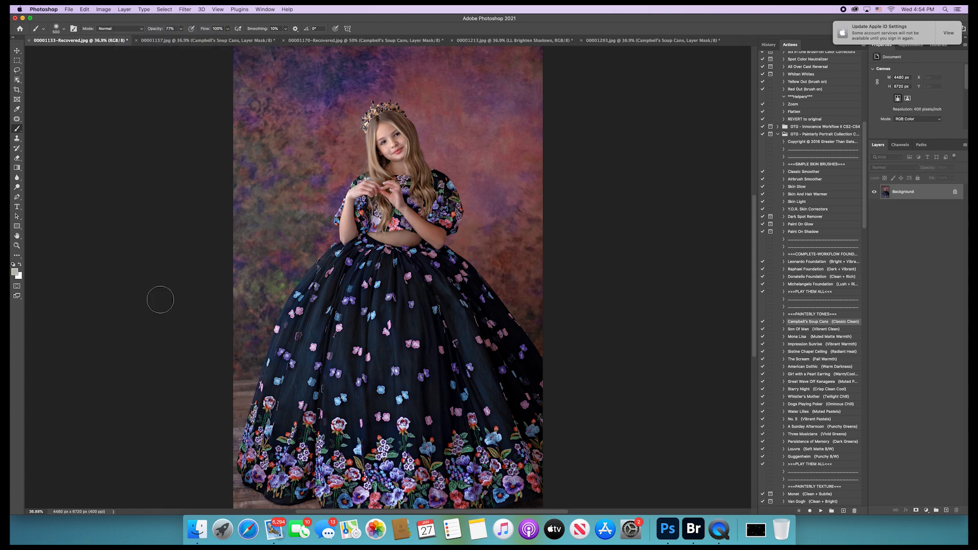
- Compare the original snapshot of 00001133-Recovered.jpg with its final flattened state in the history
click(769, 45)
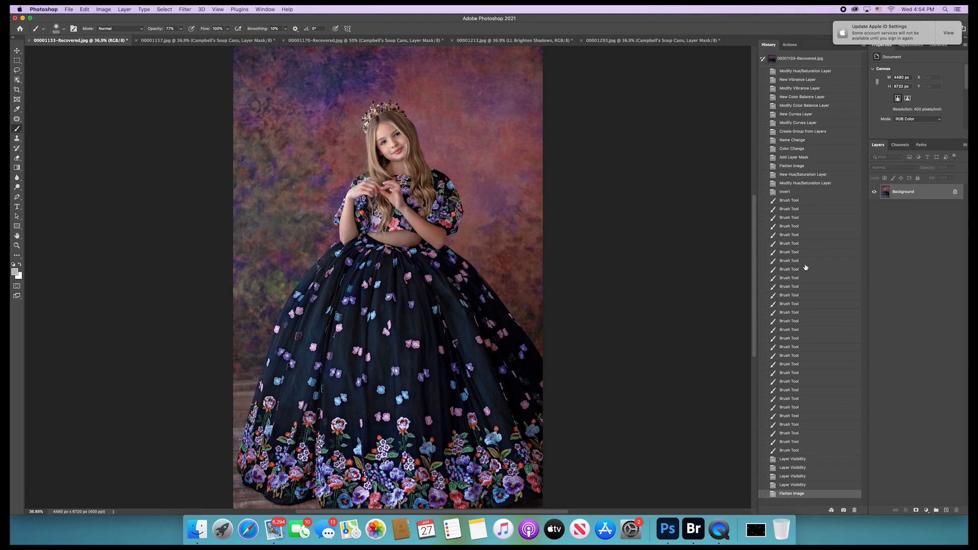
scroll(471, 262, up, 3)
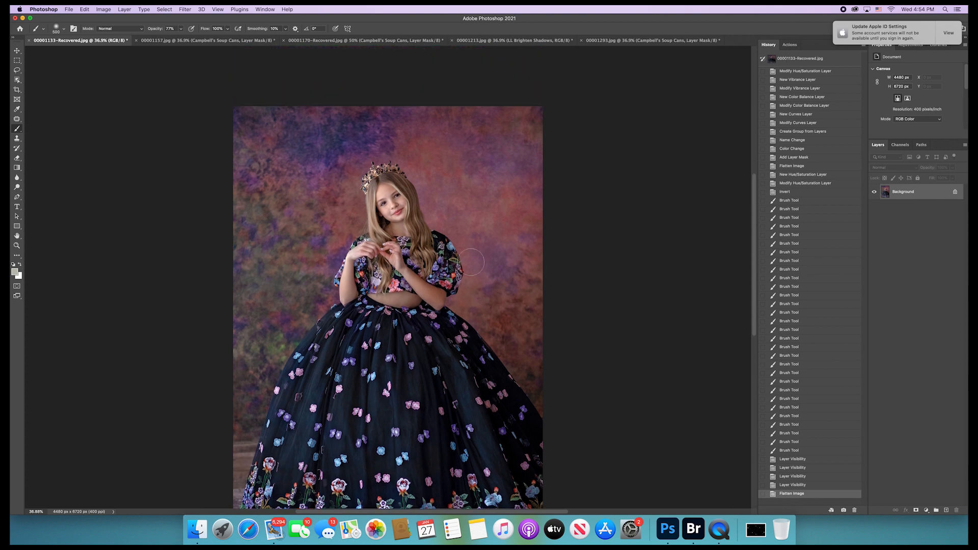
scroll(471, 262, down, 3)
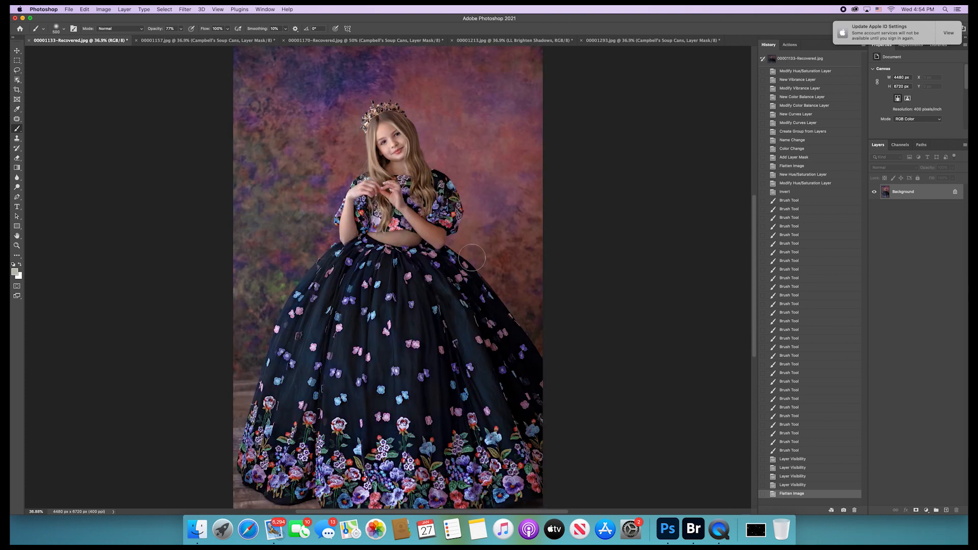
click(789, 60)
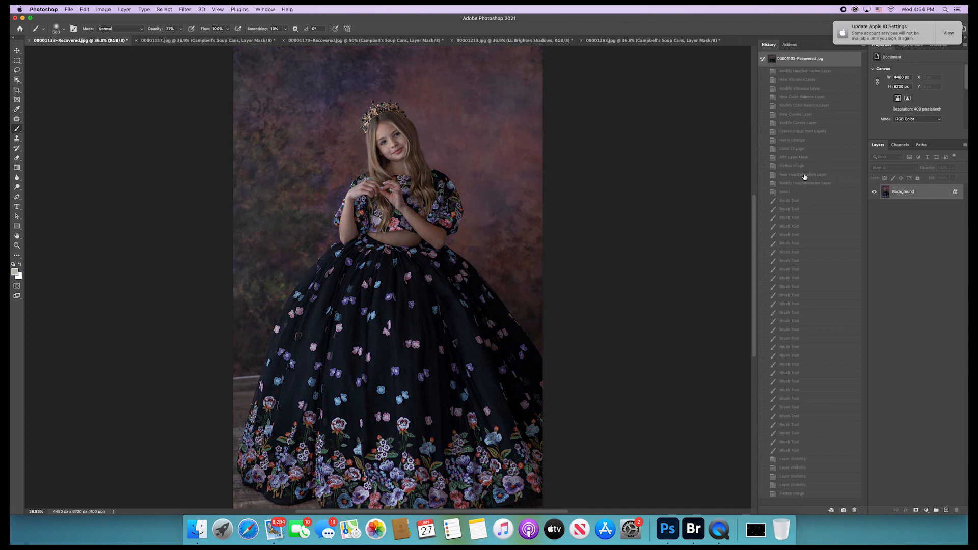
click(819, 494)
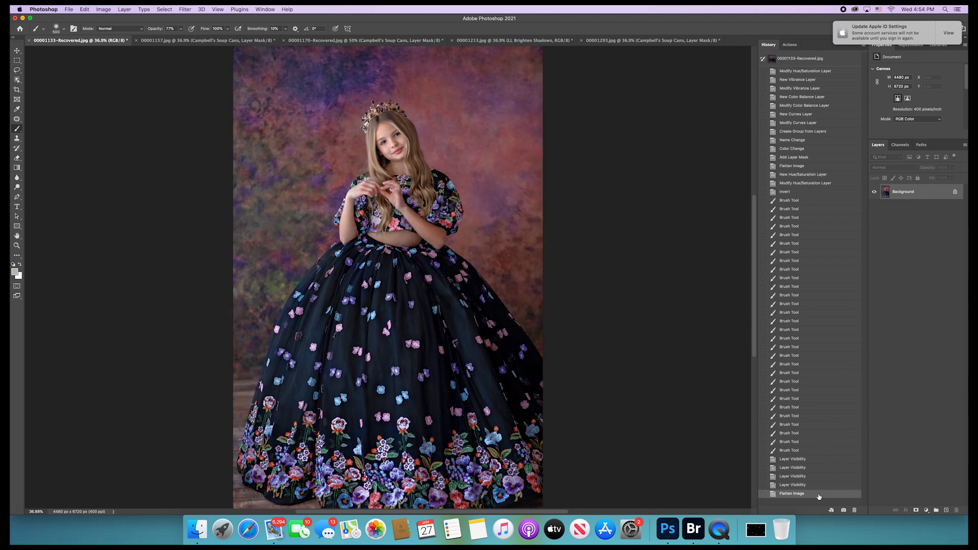
click(805, 61)
click(813, 494)
- Save and close 00001133-Recovered.jpg
click(68, 10)
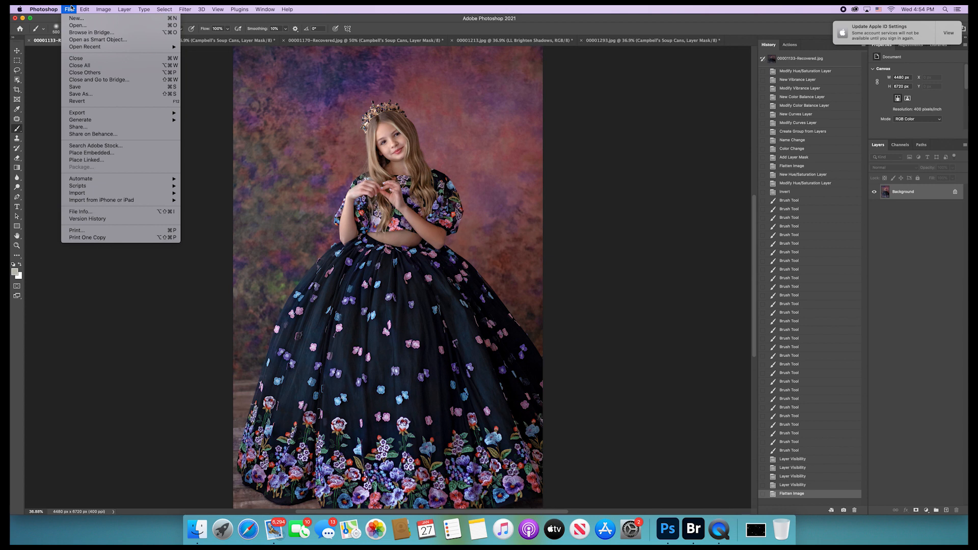
click(94, 87)
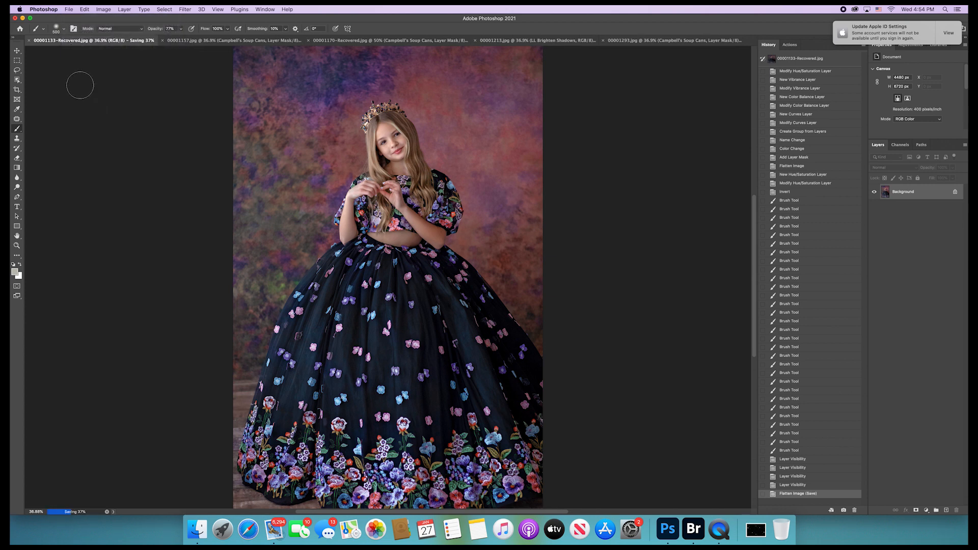
click(29, 41)
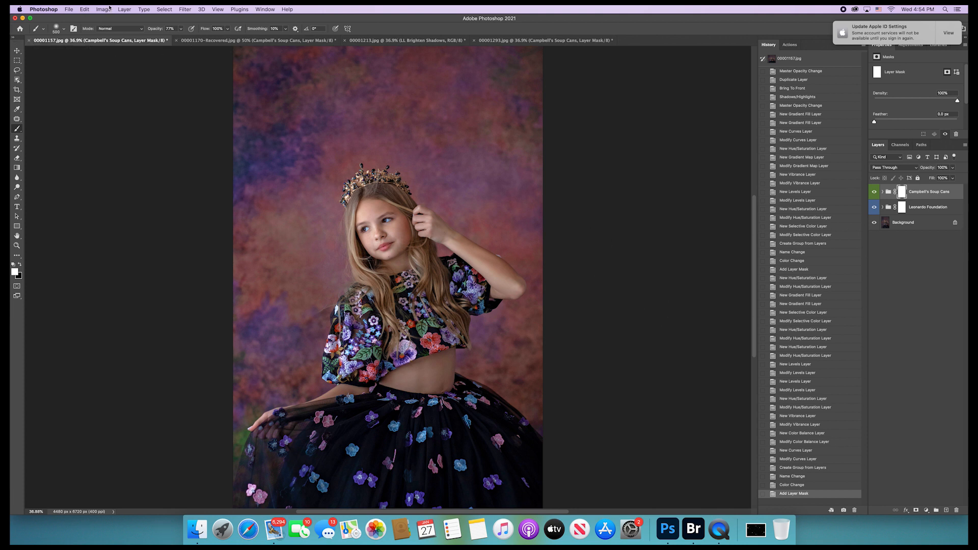
- Flatten 00001157.jpg, and save and close the file
click(125, 9)
click(171, 294)
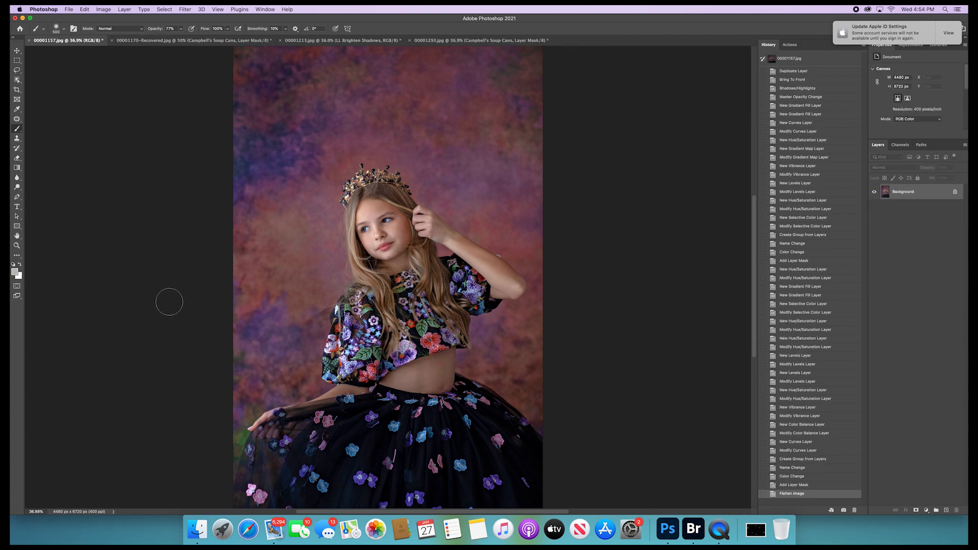
click(75, 8)
click(82, 87)
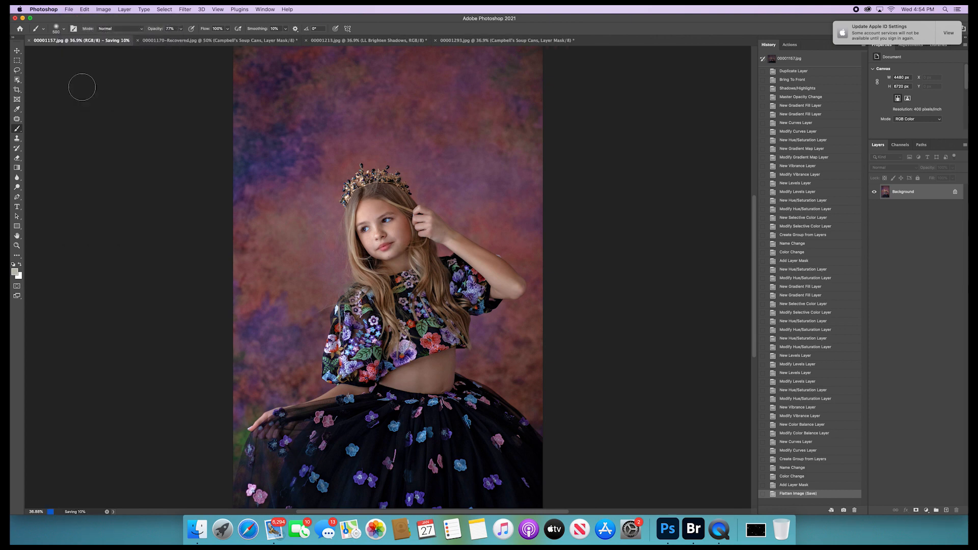
click(30, 40)
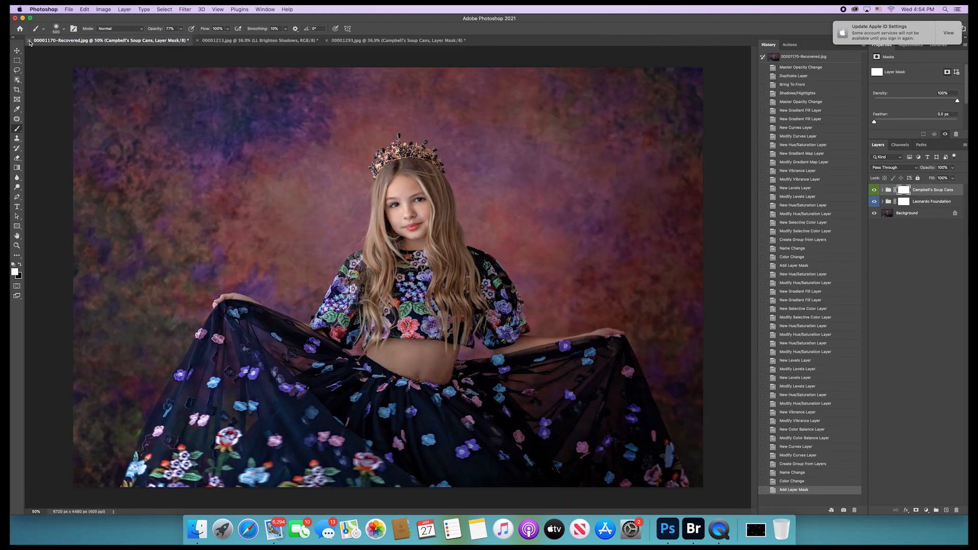
- Compare the original snapshot of 00001170-Recovered.jpg with its latest history state
click(775, 57)
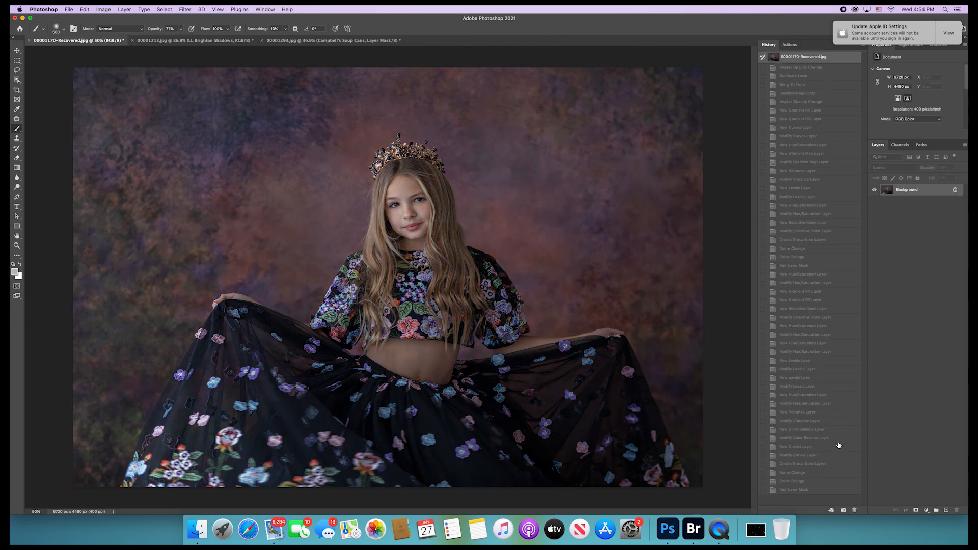
click(826, 491)
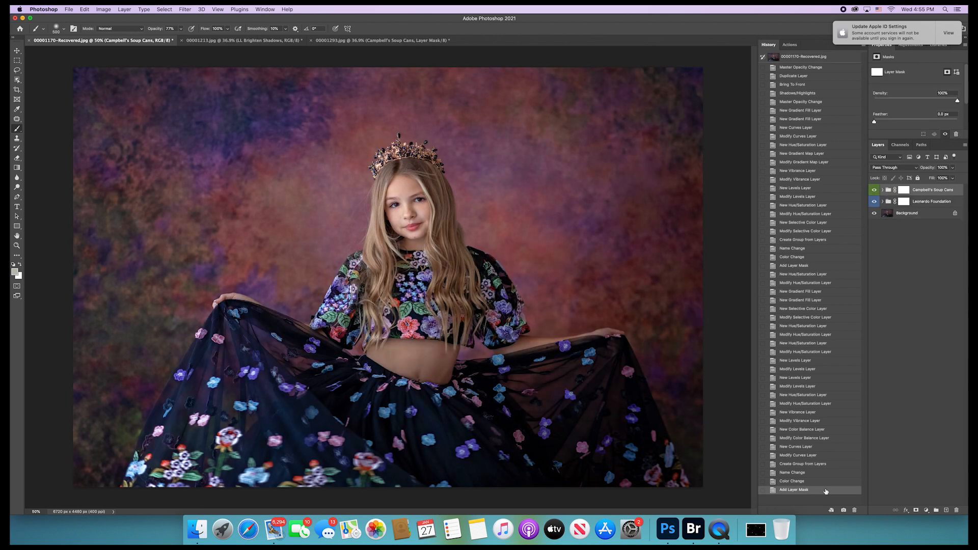